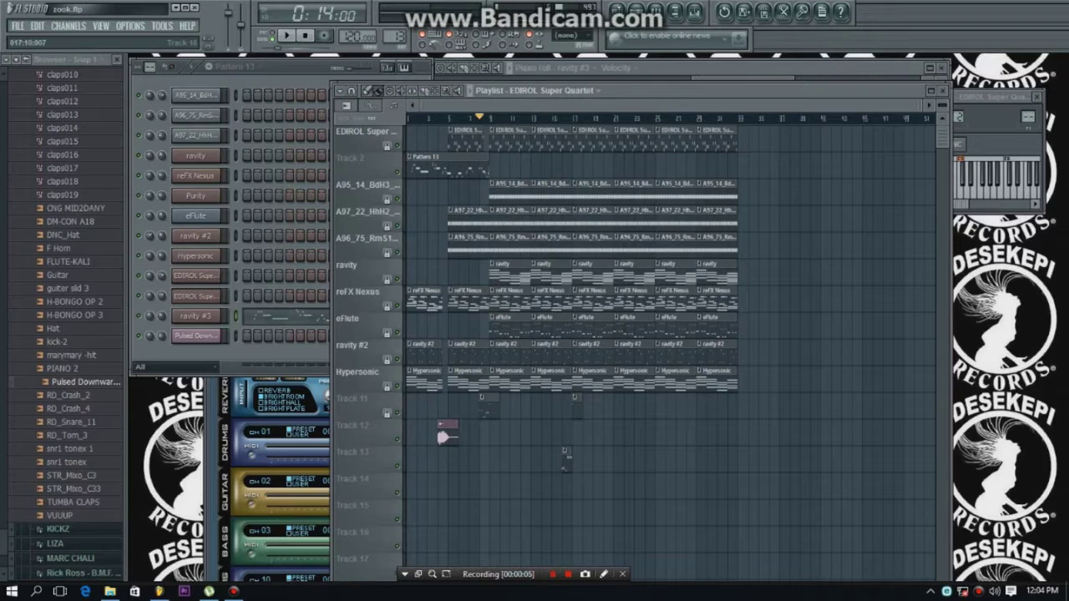
Switch to FL Studio and play a short stretch of the zook.flp arrangement.
key("alt+Tab")
key("space")
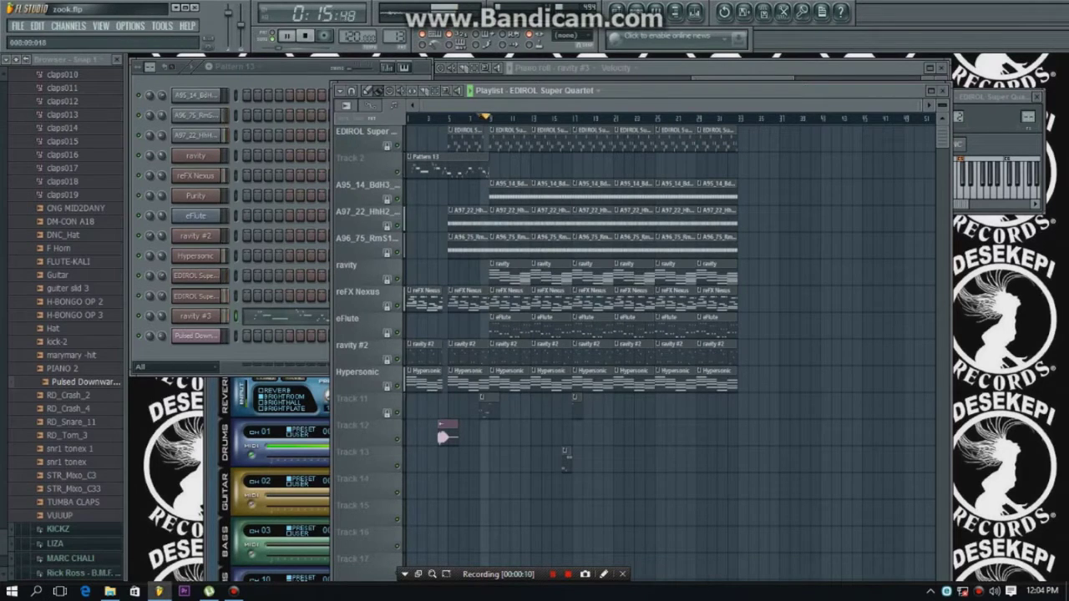
key("space")
Load iZotope Nectar into the first effect slot of the Master mixer track and show its Advanced View.
key("F9")
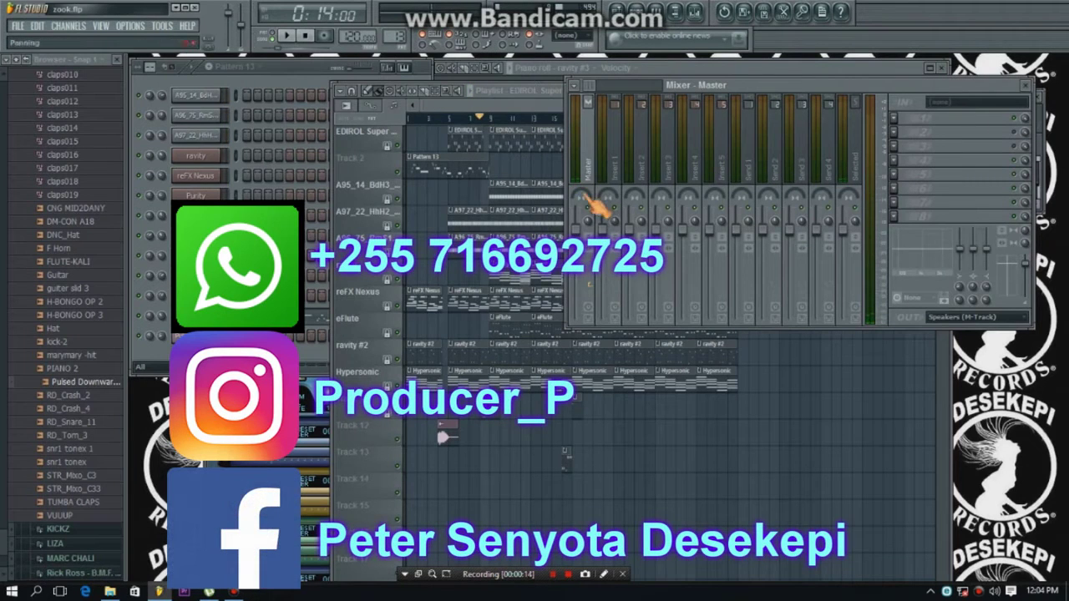
left_click(893, 118)
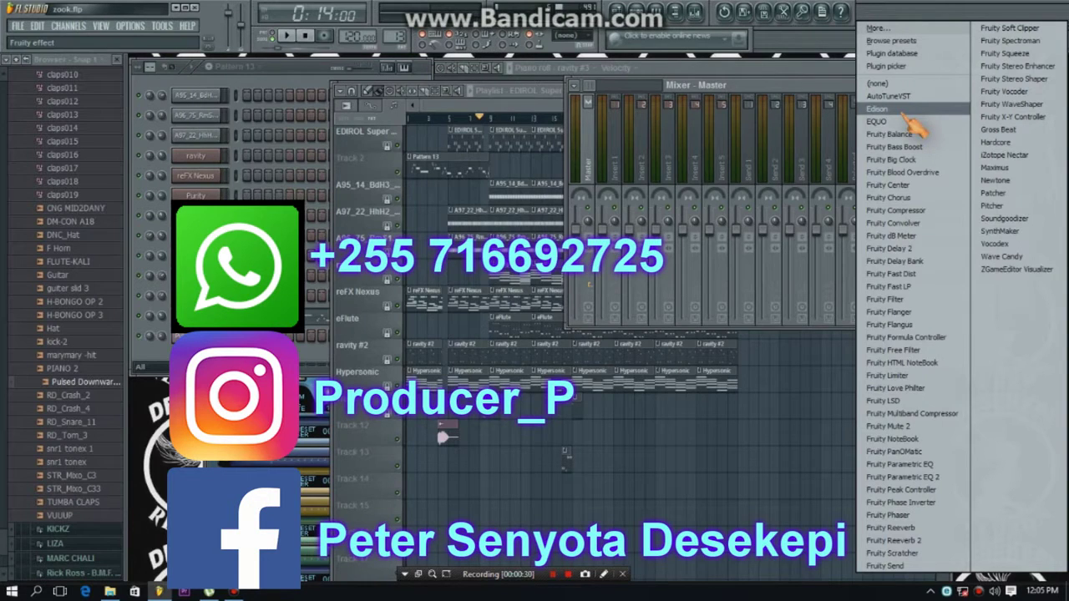
left_click(1006, 154)
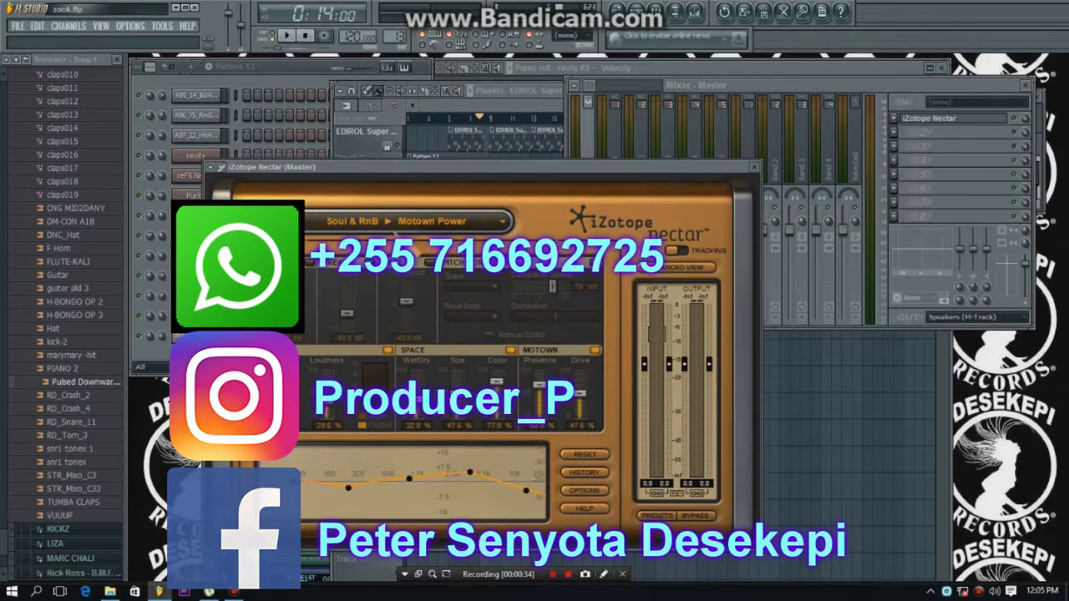
left_click(409, 221)
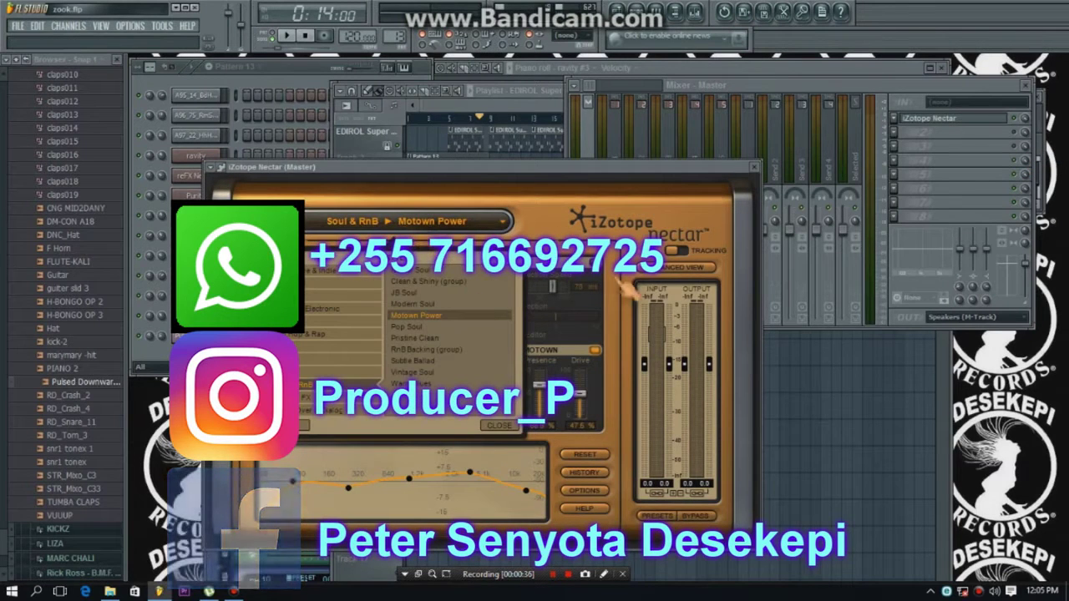
left_click(689, 267)
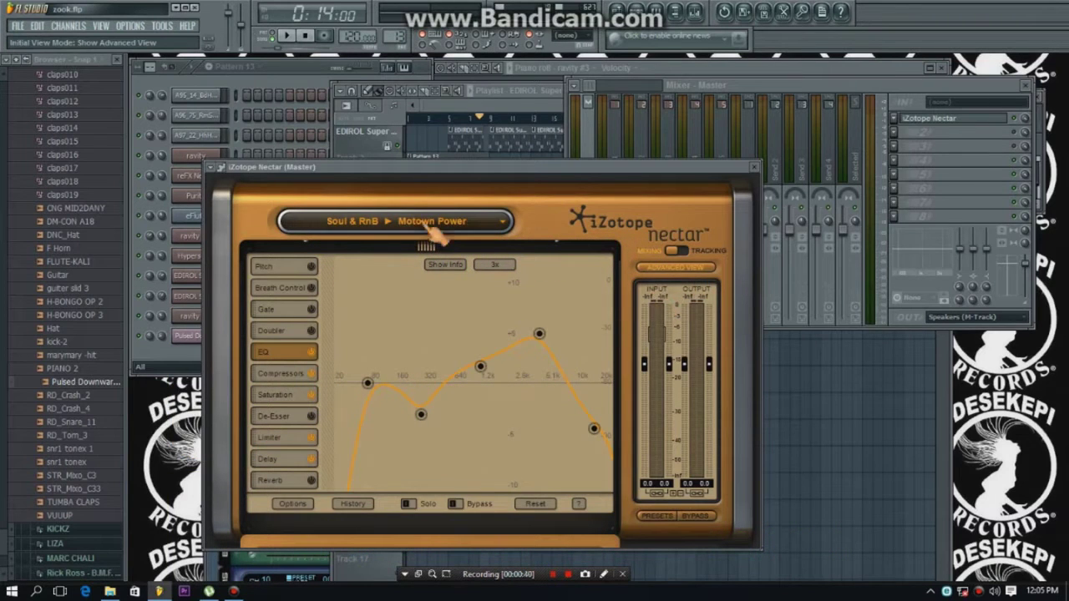
Set the Nectar EQ graph scale to 6x and reset all EQ bands.
mouse_move(364, 380)
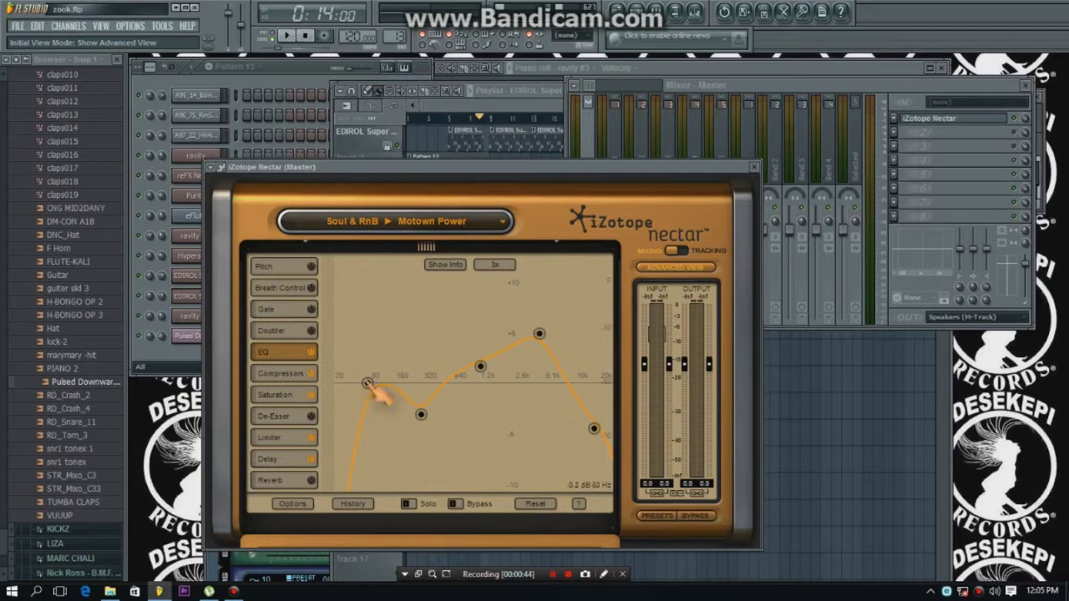
left_click(496, 265)
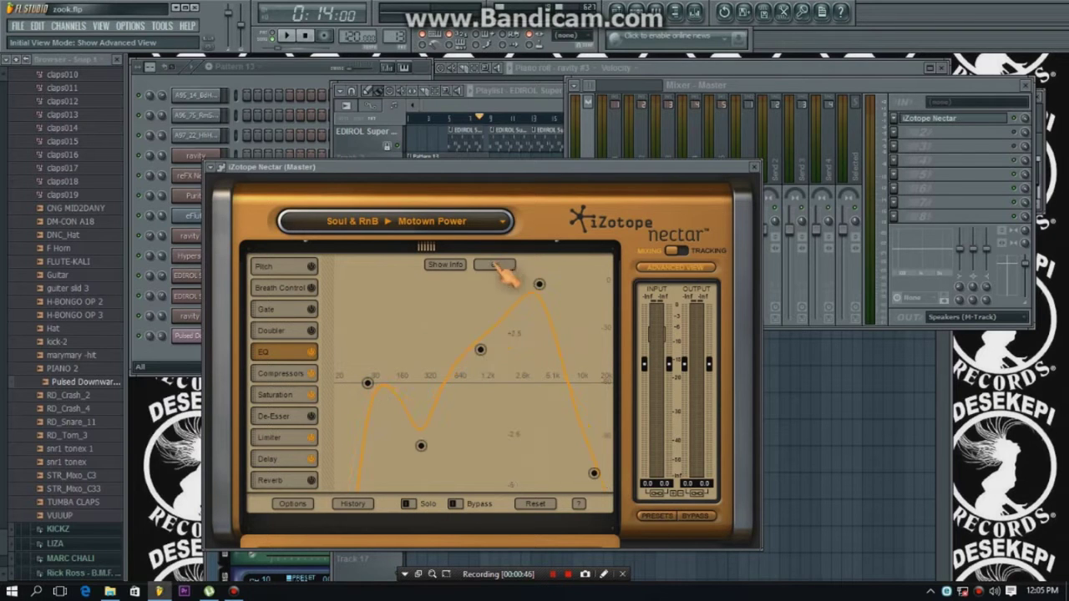
right_click(367, 382)
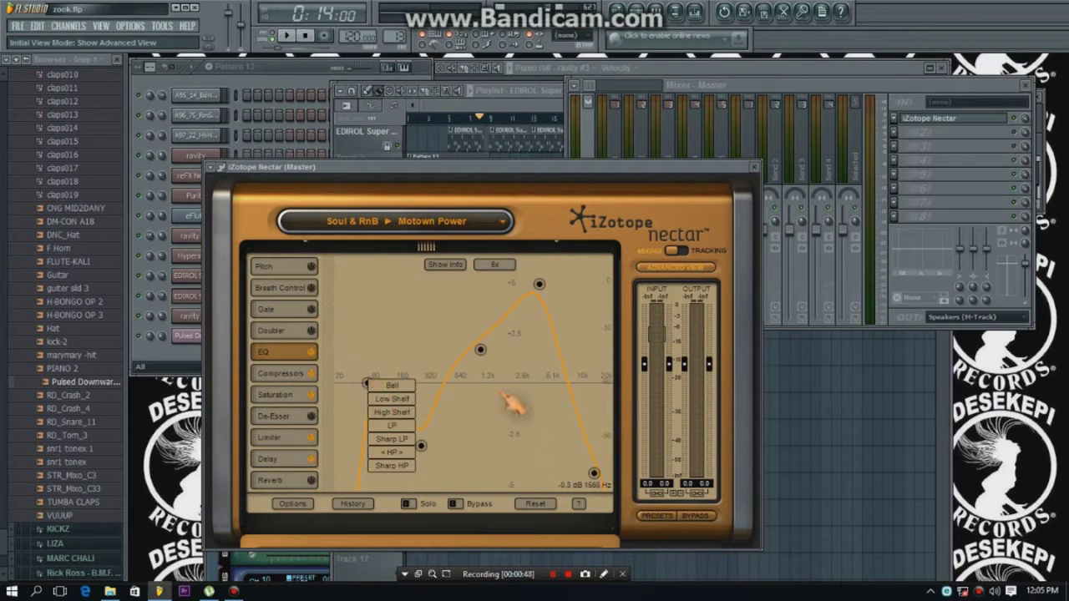
left_click(539, 509)
left_click(543, 510)
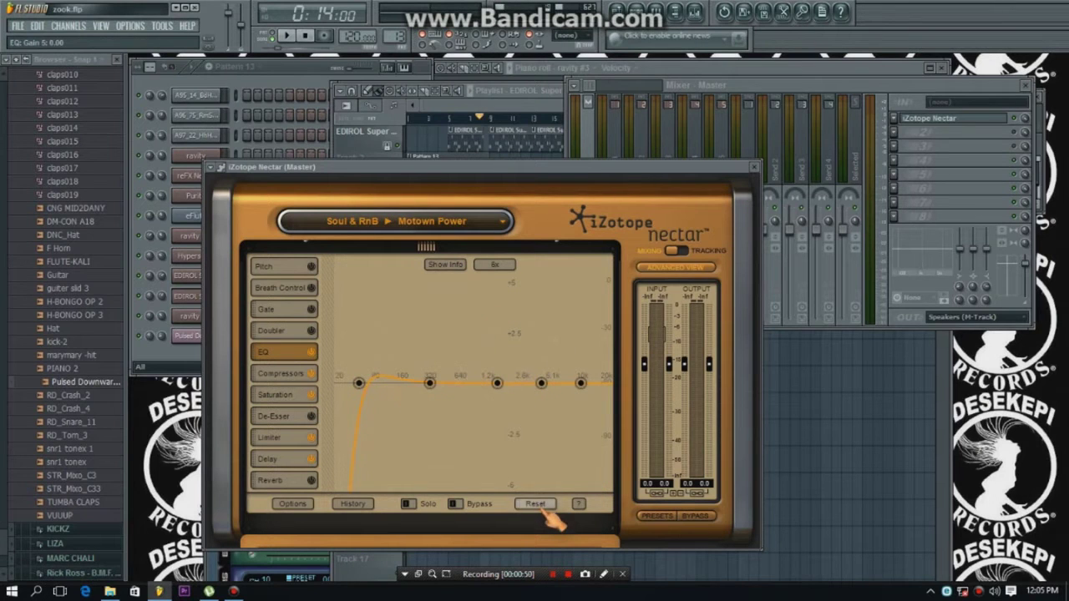
Change the shape of the lowest EQ band at 61 Hz to Low Shelf.
right_click(361, 384)
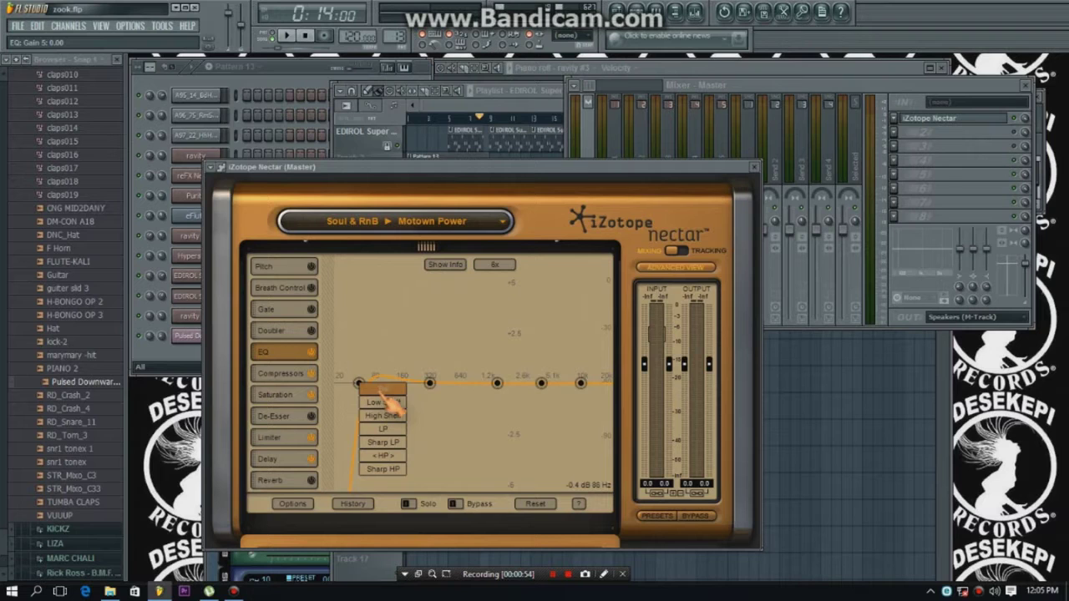
left_click(382, 456)
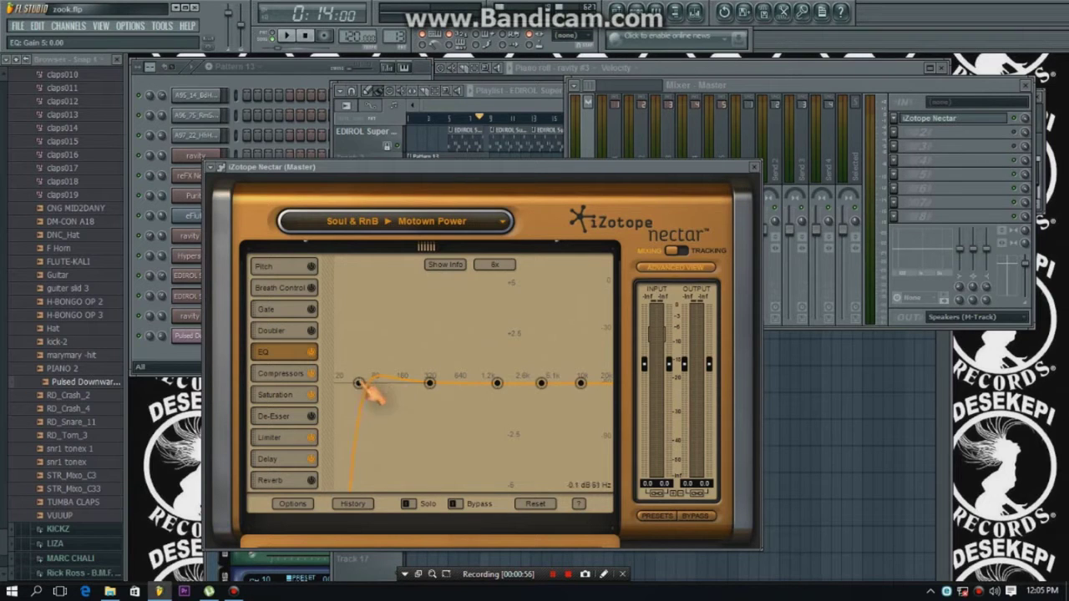
right_click(361, 384)
left_click(382, 430)
right_click(358, 383)
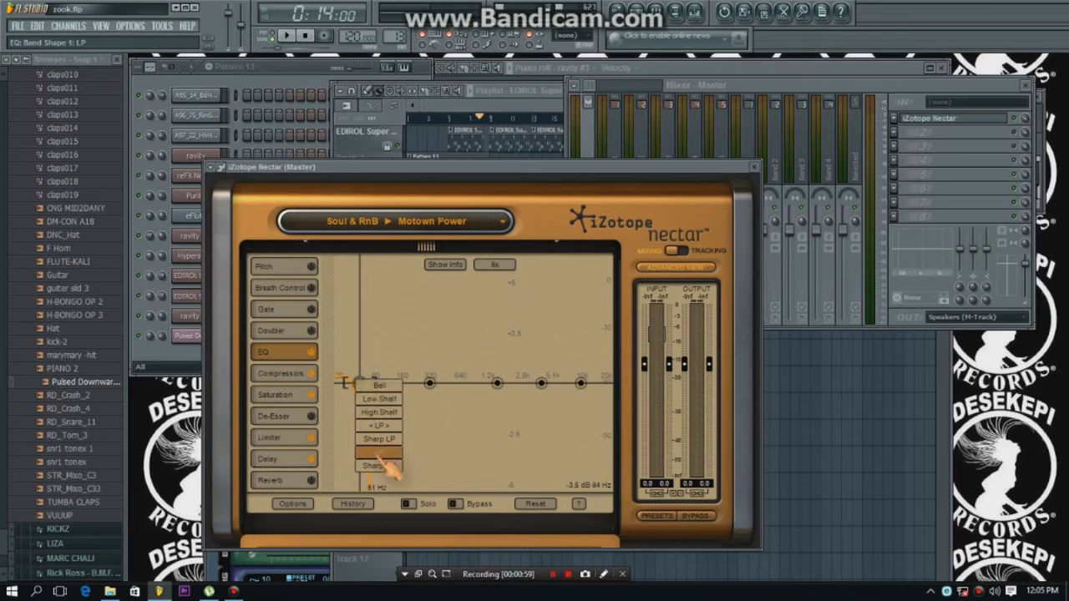
left_click(379, 399)
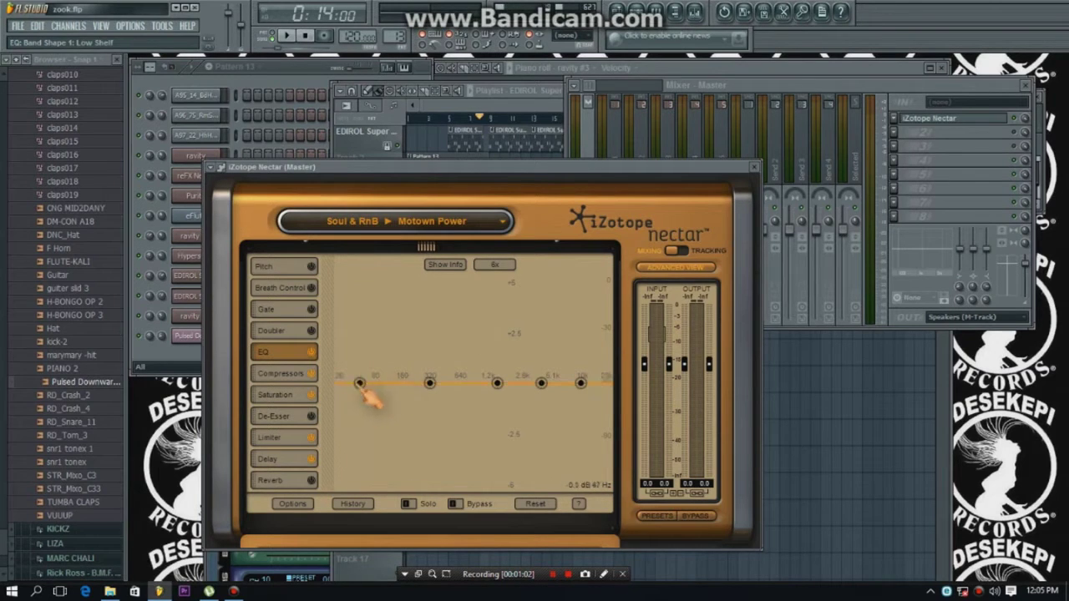
left_click(359, 383)
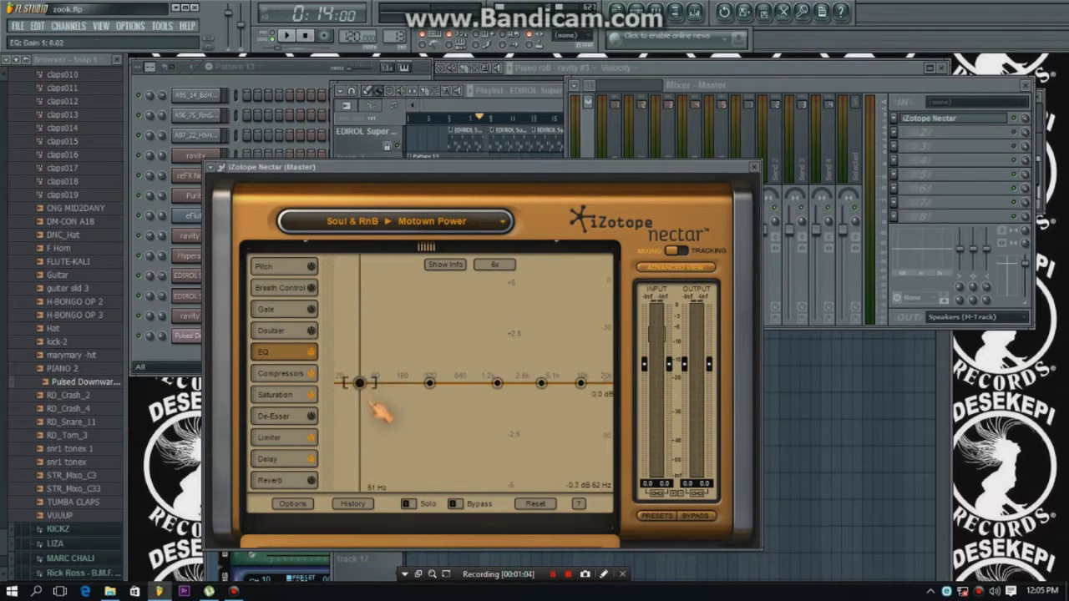
Turn off Nectar's Delay, Limiter, Compressors and Saturation modules, keeping only the EQ active.
left_click(311, 459)
left_click(312, 436)
left_click(312, 373)
left_click(311, 394)
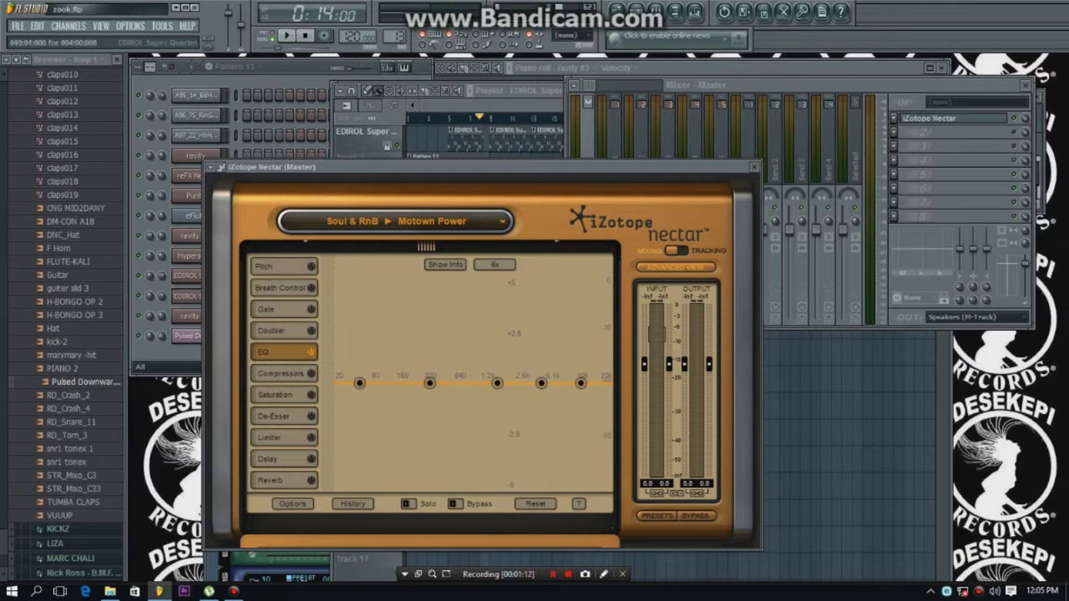
Play the song and examine its frequency spectrum and levels in the Nectar EQ.
left_click(529, 112)
key("space")
left_click(716, 12)
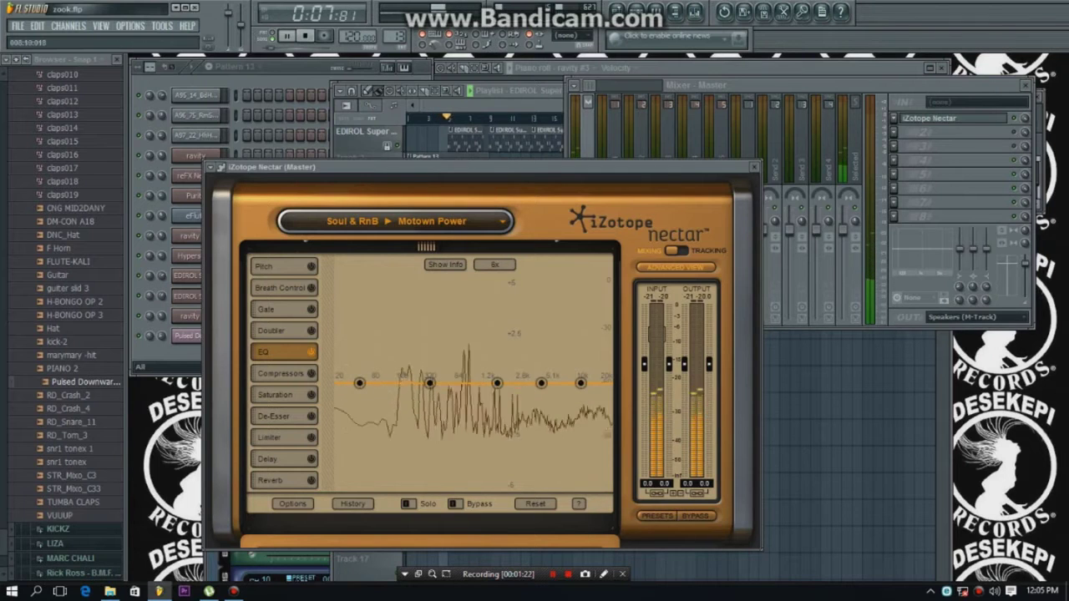
left_click(442, 134)
left_click(326, 171)
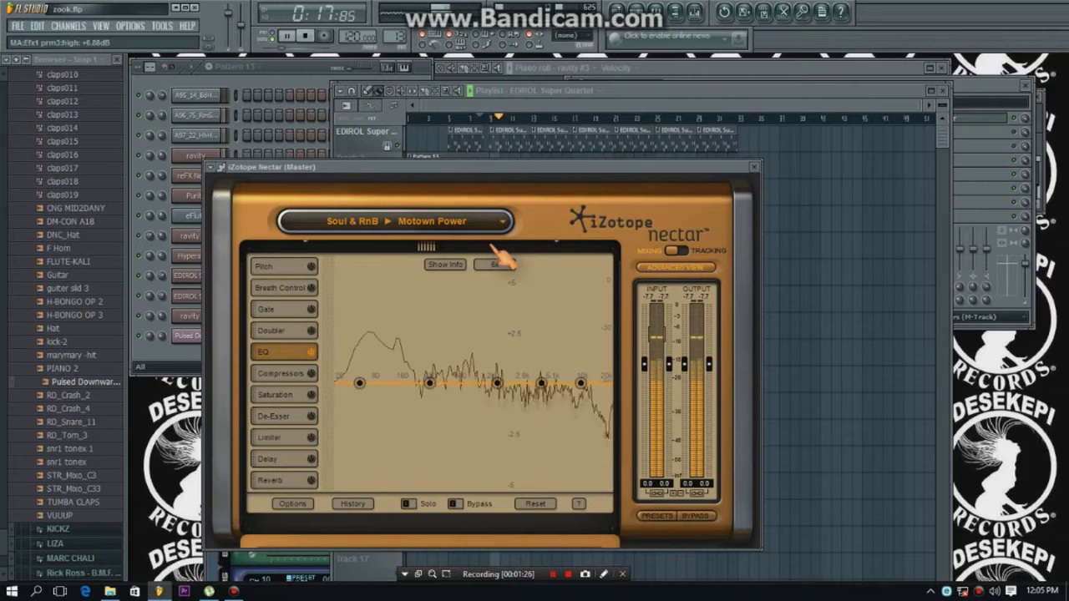
key("space")
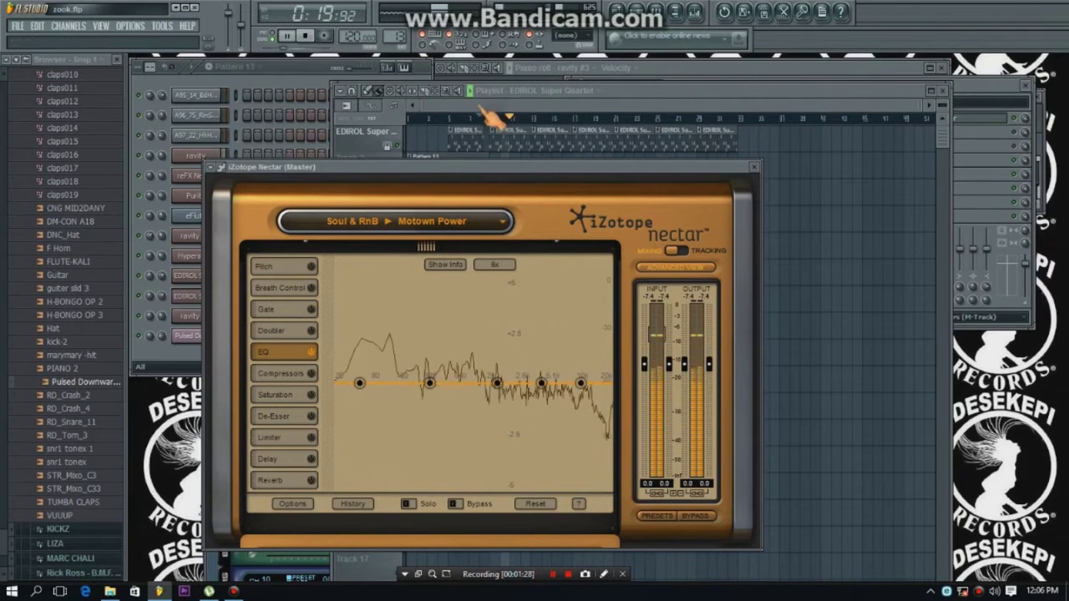
Move the Nectar window aside so the playlist stays visible and start song playback with the EQ in front.
left_click(443, 435)
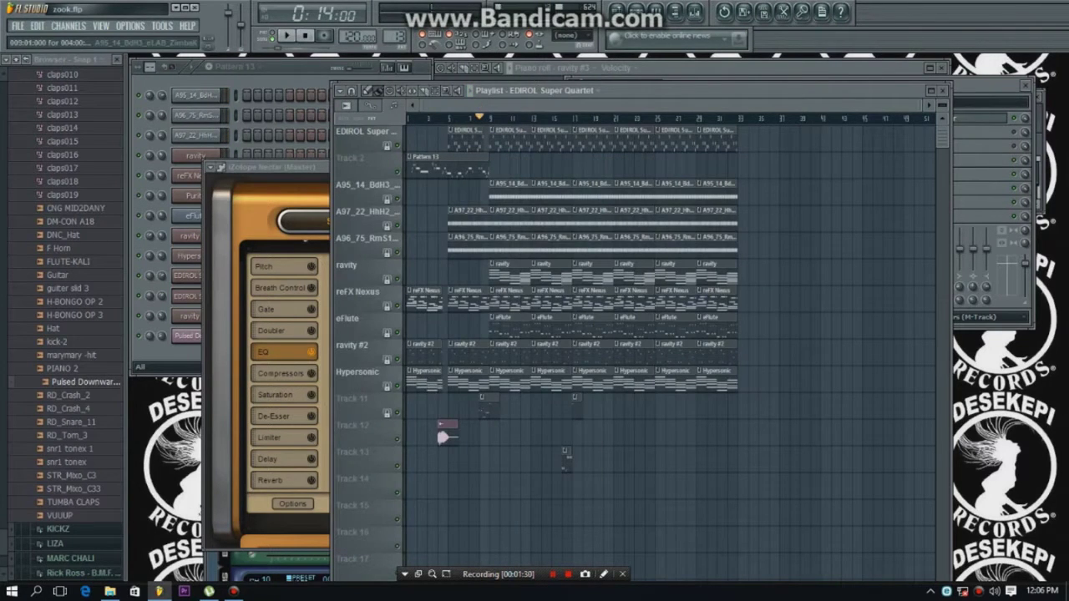
left_click_drag(275, 168, 702, 149)
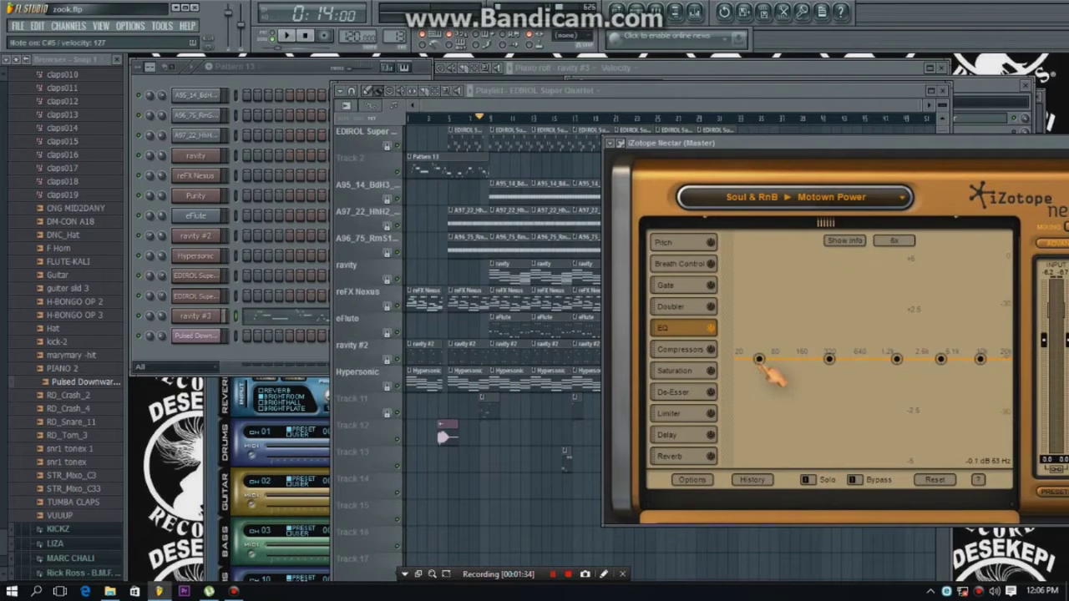
left_click(506, 109)
key("space")
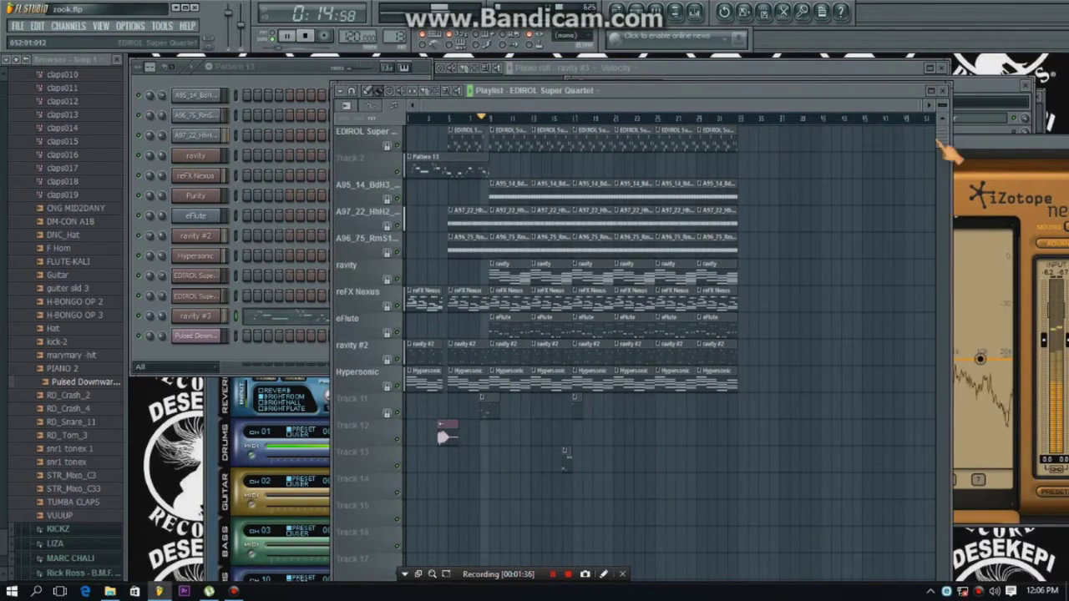
left_click(969, 167)
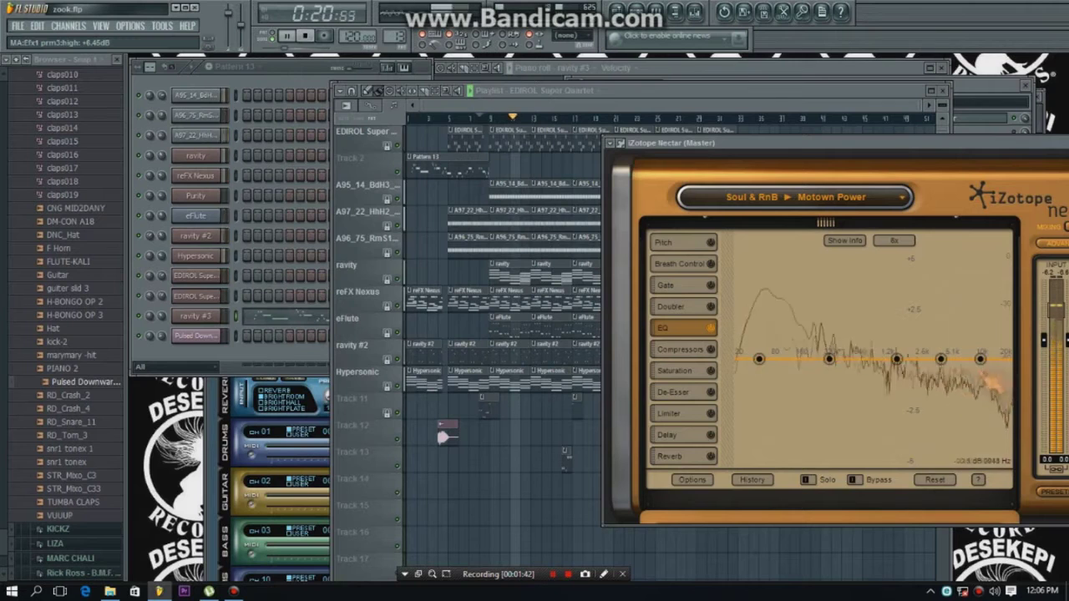
Lower the second EQ band to about -0.6 dB at 318 Hz and the first low-shelf band to about -0.6 dB at 61 Hz, adjusting their Q.
left_click_drag(831, 362, 830, 372)
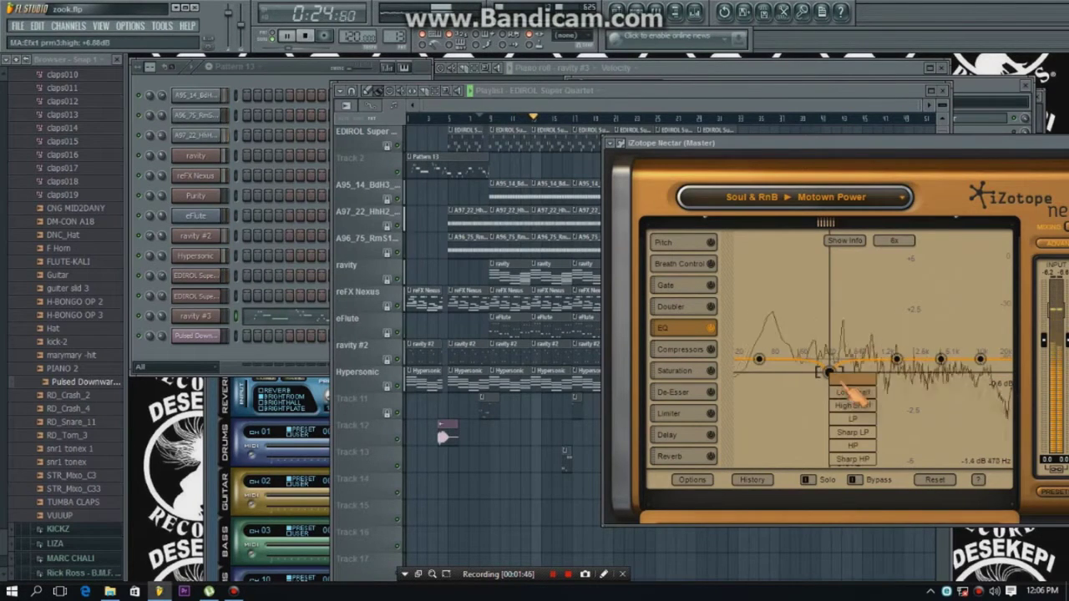
left_click_drag(850, 379, 861, 382)
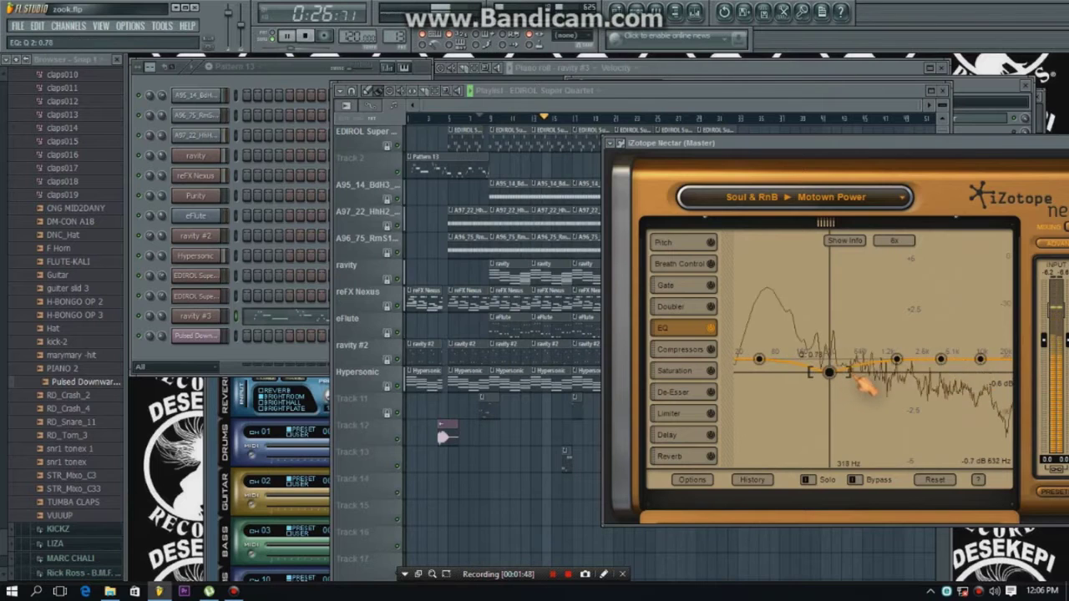
right_click(760, 360)
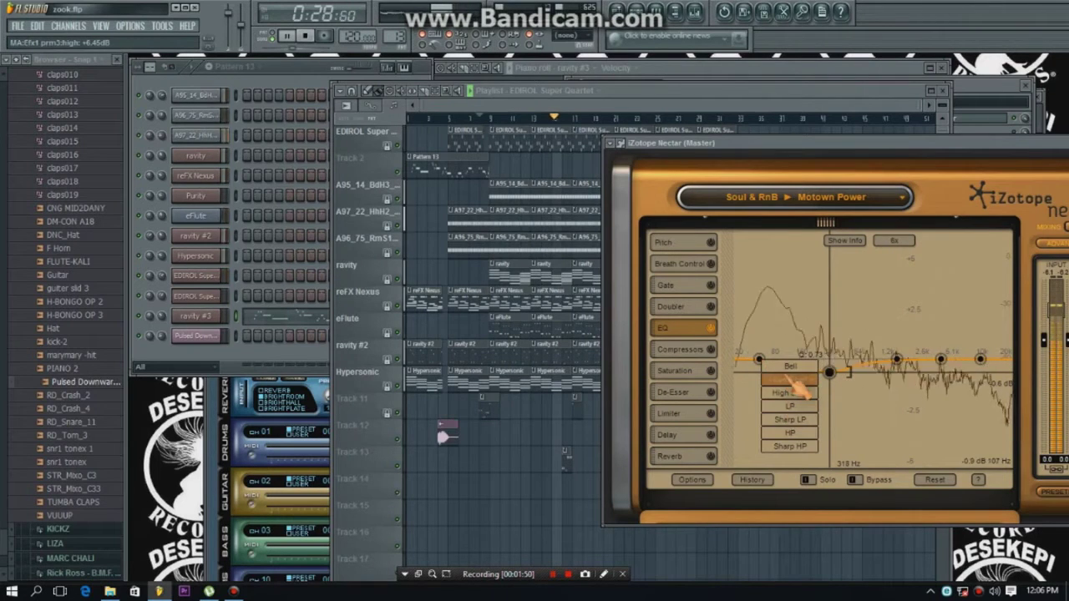
left_click(797, 381)
left_click_drag(758, 362, 762, 370)
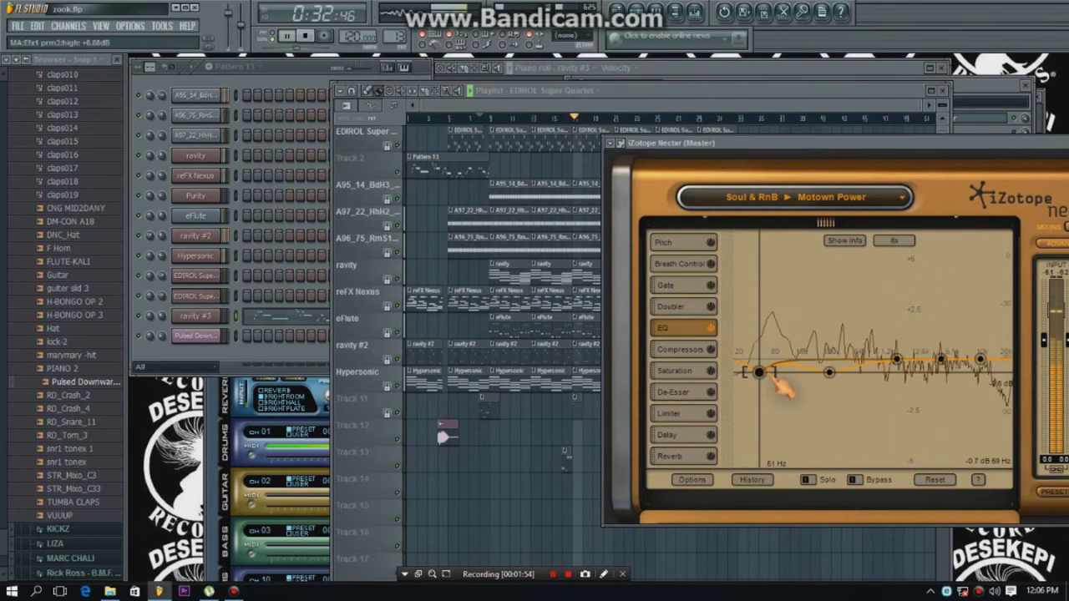
scroll(802, 385, "up", 2)
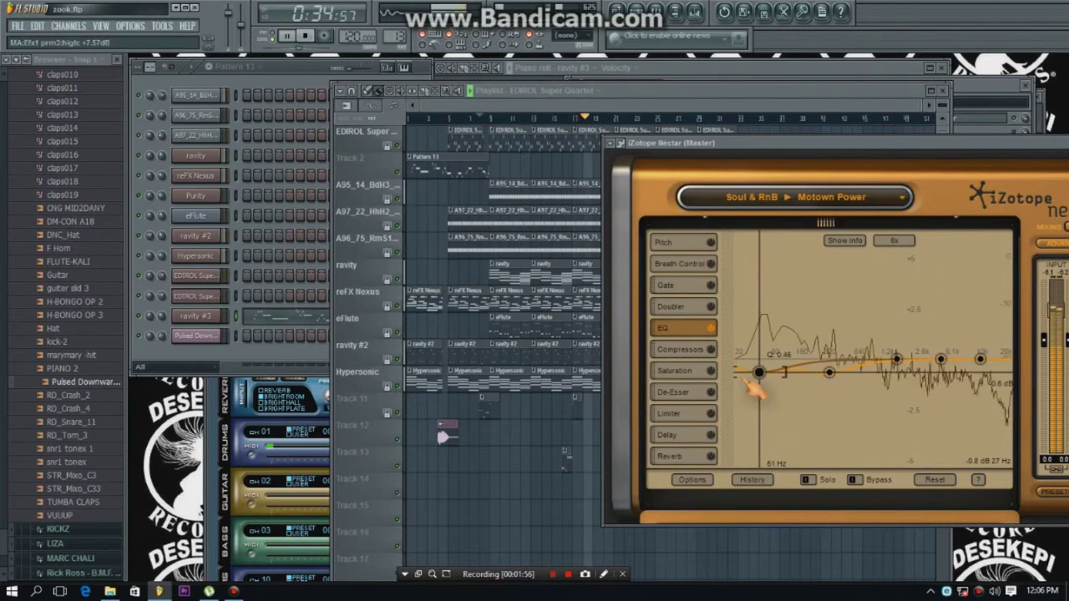
Fine-tune the second EQ band to about -0.7 dB at 328 Hz.
left_click(831, 375)
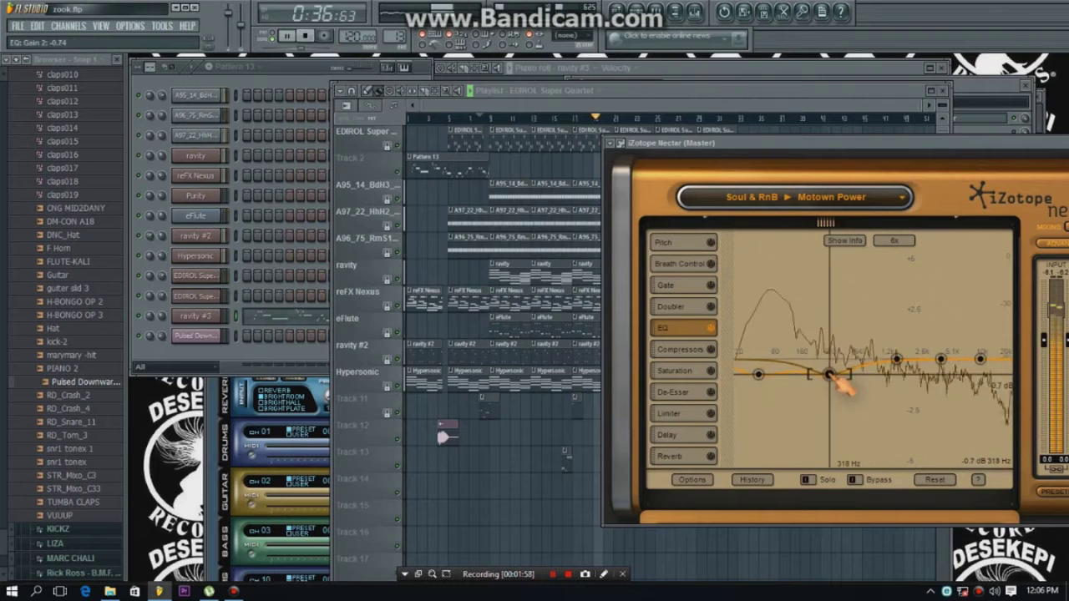
left_click_drag(835, 377, 838, 377)
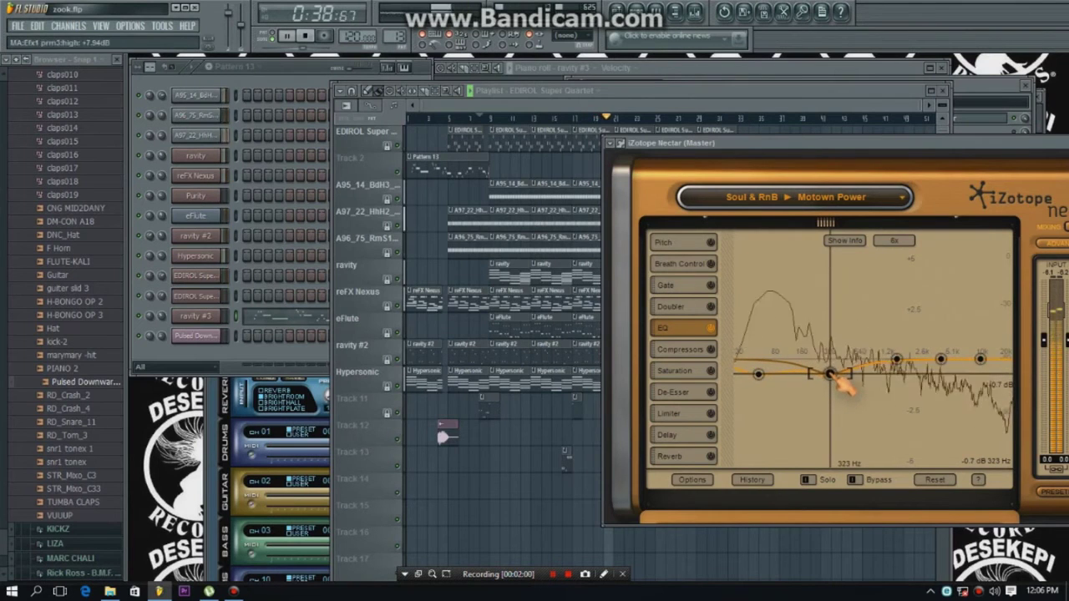
left_click_drag(838, 378, 841, 379)
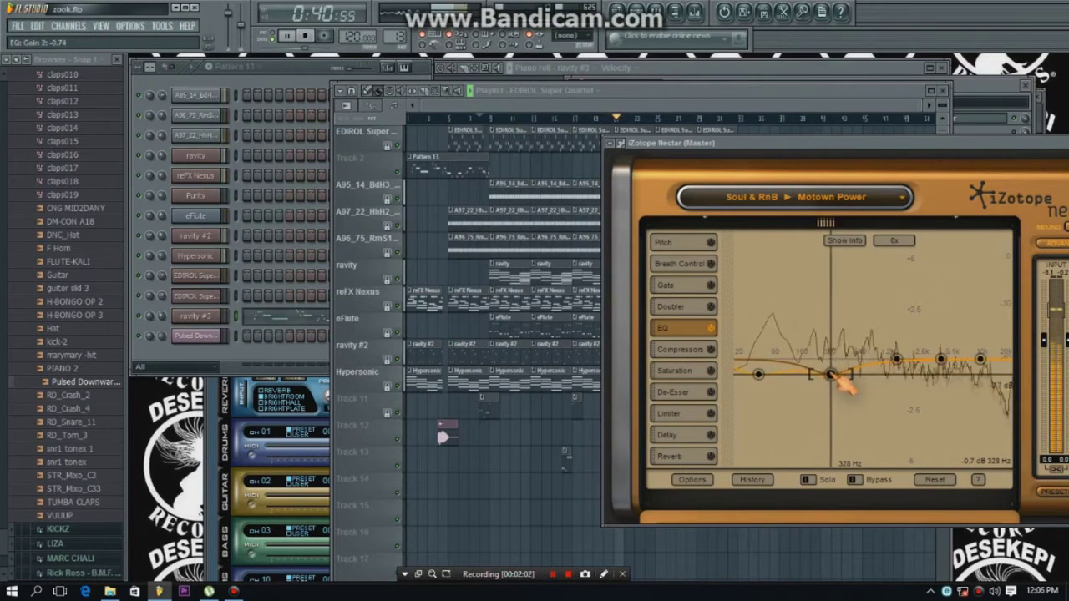
Adjust the first EQ band to about -0.5 dB at 46 Hz and the second band to about -0.8 dB at 333 Hz.
left_click(759, 375)
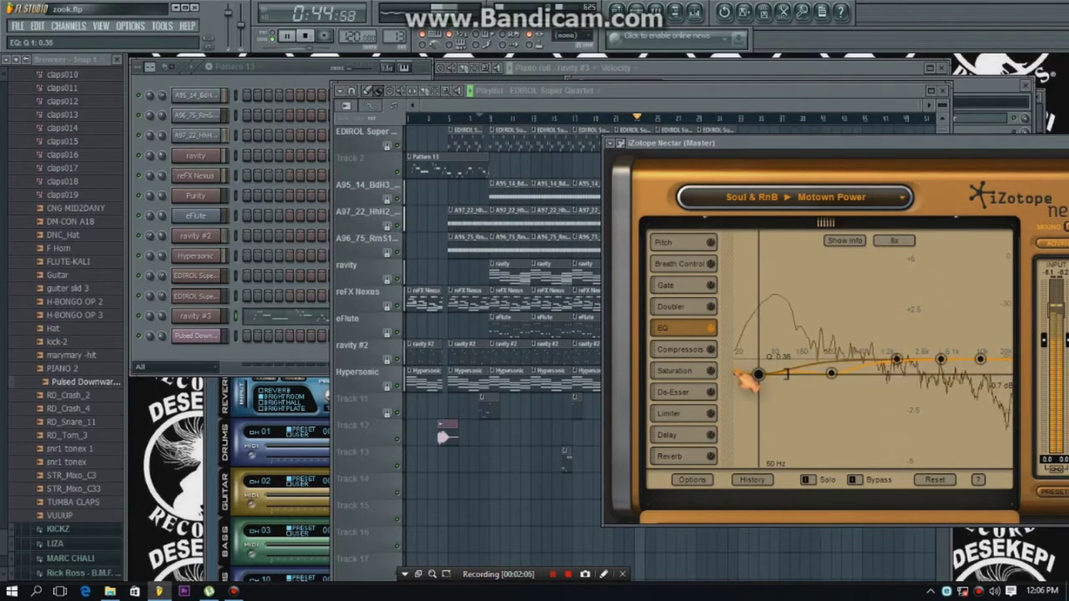
scroll(750, 381, "up", 3)
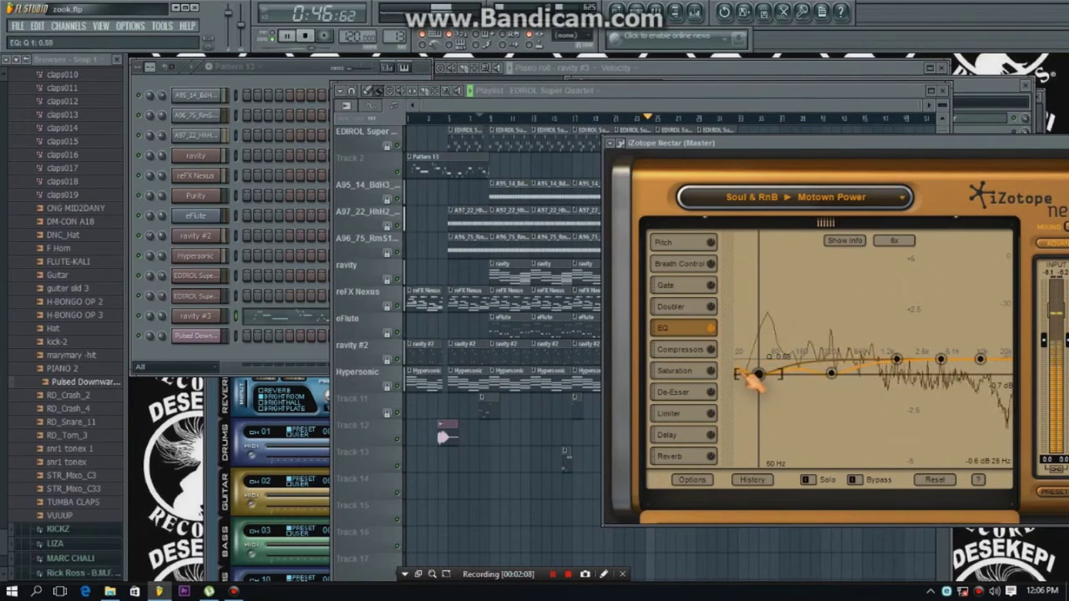
left_click_drag(777, 380, 763, 373)
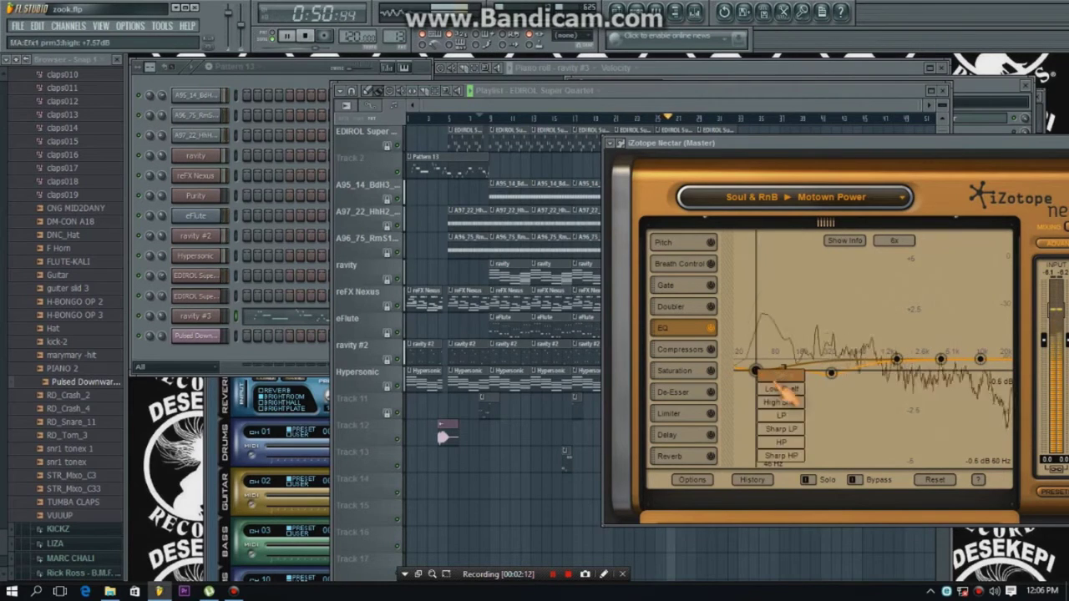
left_click(832, 373)
left_click_drag(832, 371, 831, 372)
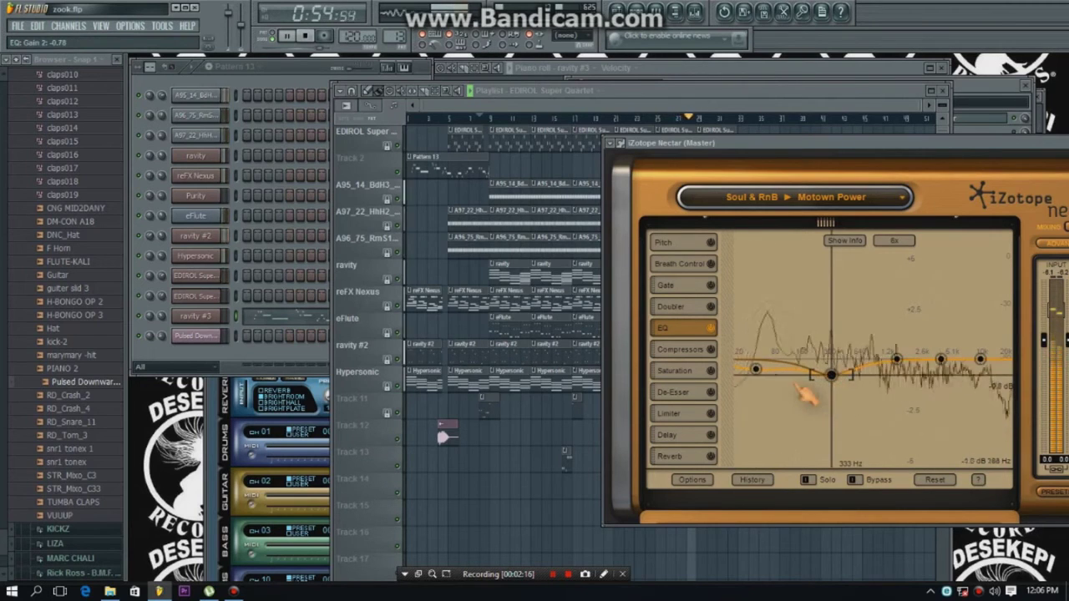
Adjust the first EQ band to about -0.6 dB at 42 Hz and the second band to about -0.6 dB at 333 Hz.
left_click(755, 371)
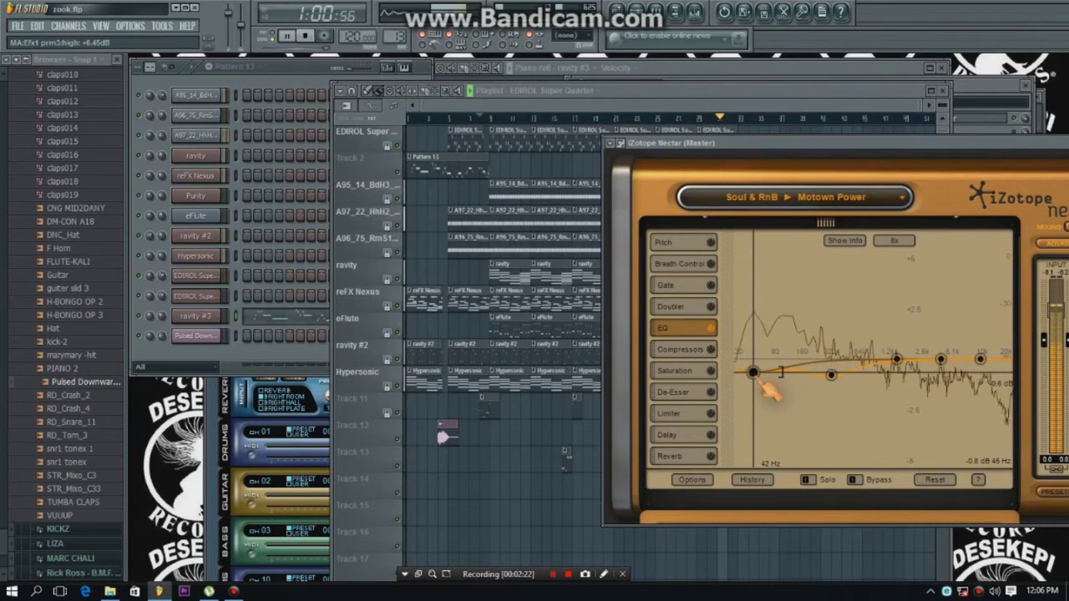
left_click(834, 375)
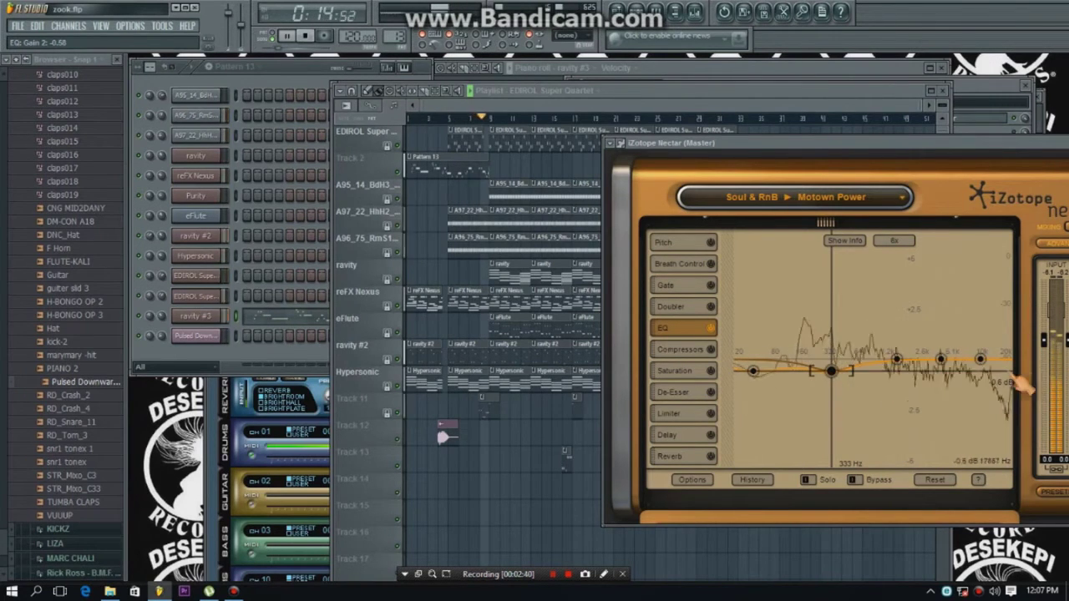
left_click(754, 372)
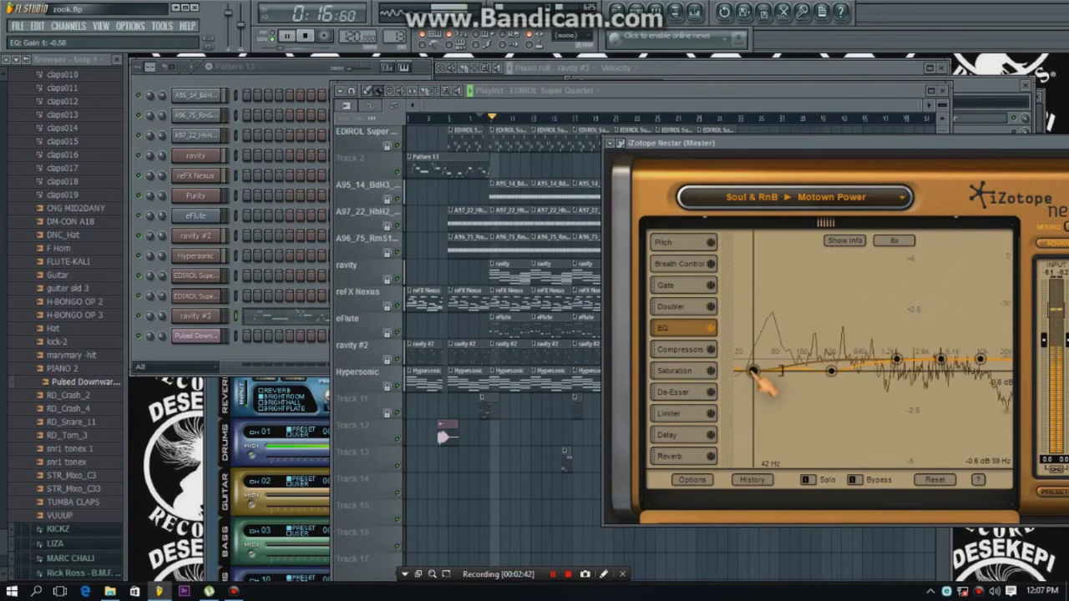
left_click(831, 373)
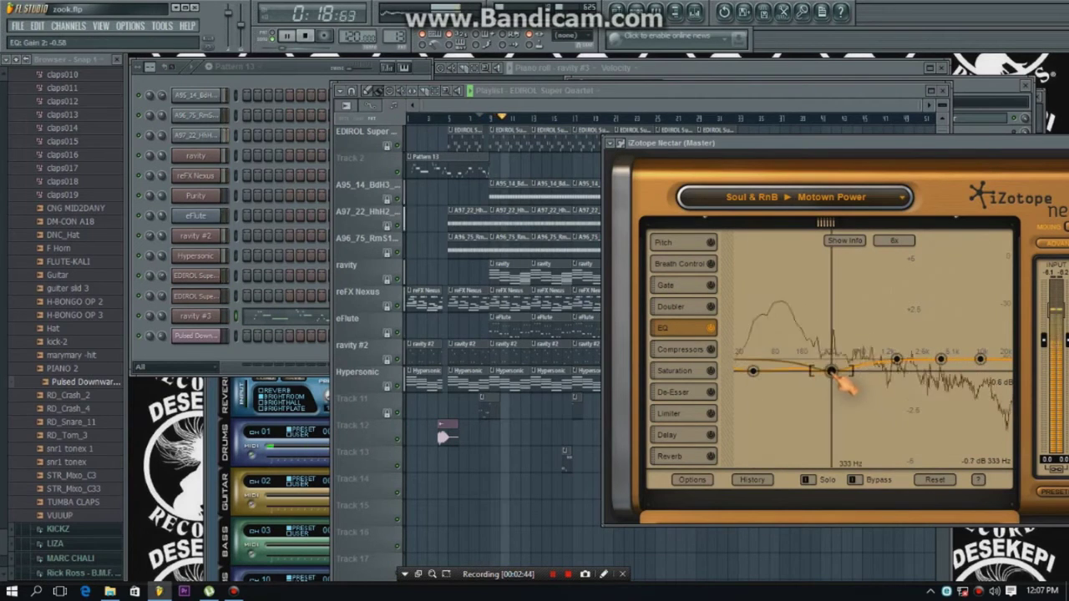
left_click(755, 372)
Close the Nectar window and move the playlist aside so the Master track's effect slots in the mixer are reachable.
left_click_drag(994, 144, 734, 142)
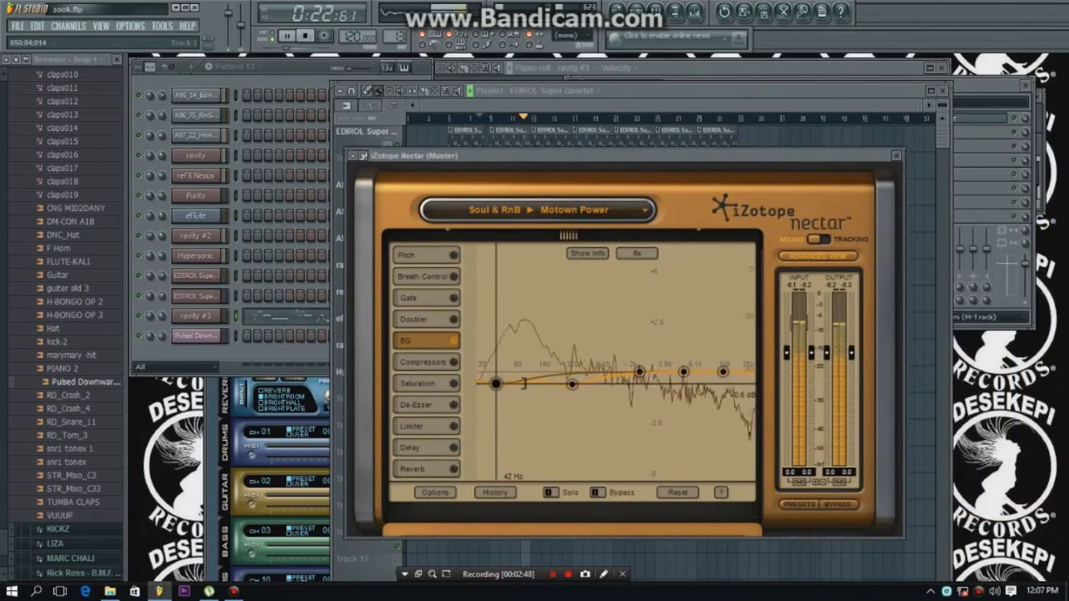
left_click(900, 138)
left_click_drag(887, 107, 752, 107)
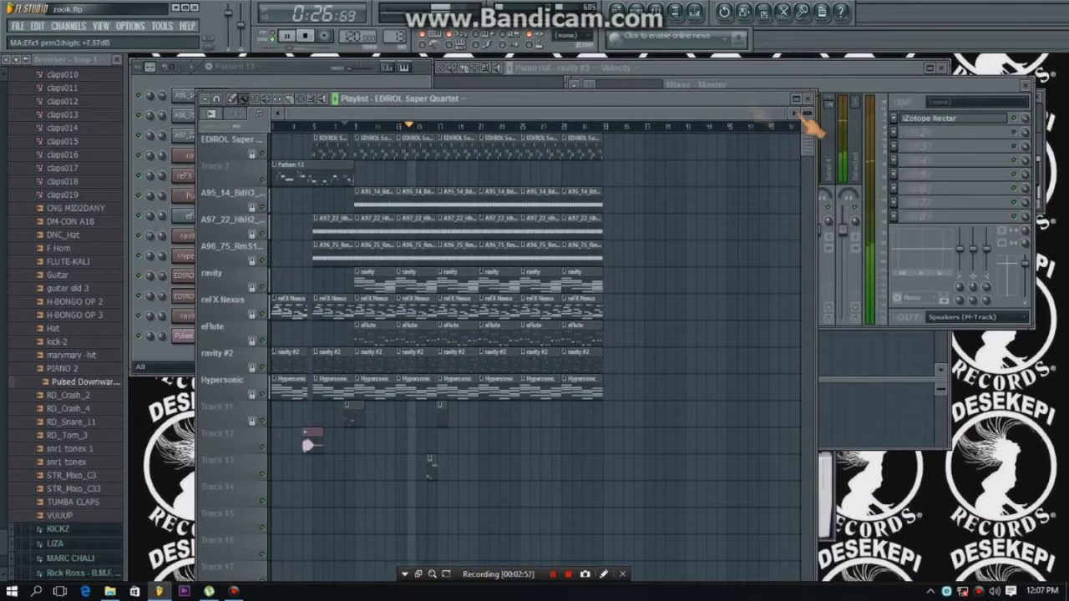
Load Fruity Multiband Compressor into the second Master effect slot and apply its General purpose 2 preset.
left_click(893, 131)
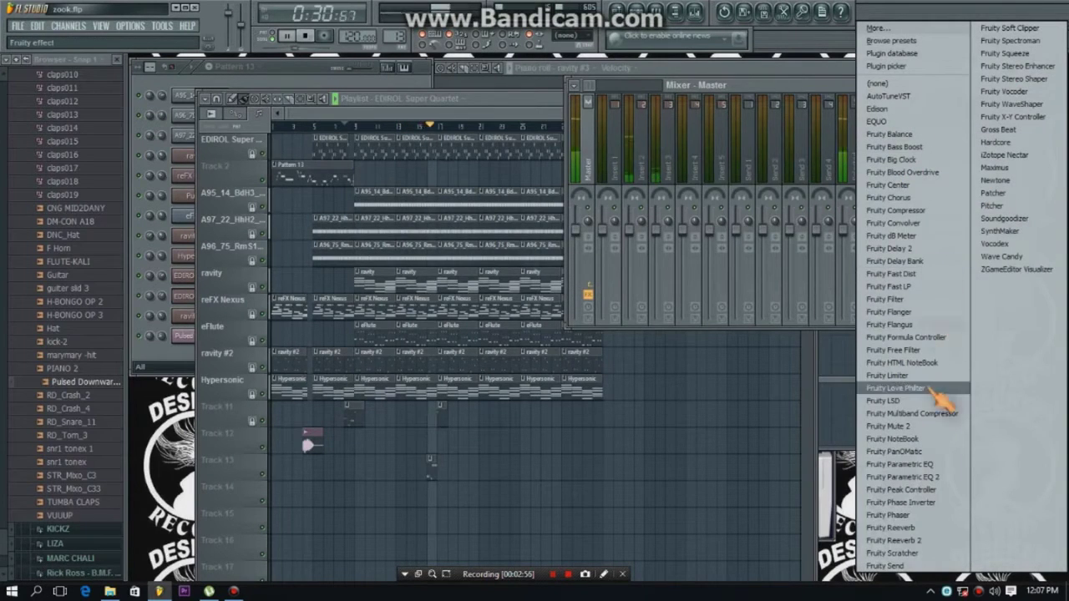
left_click(938, 413)
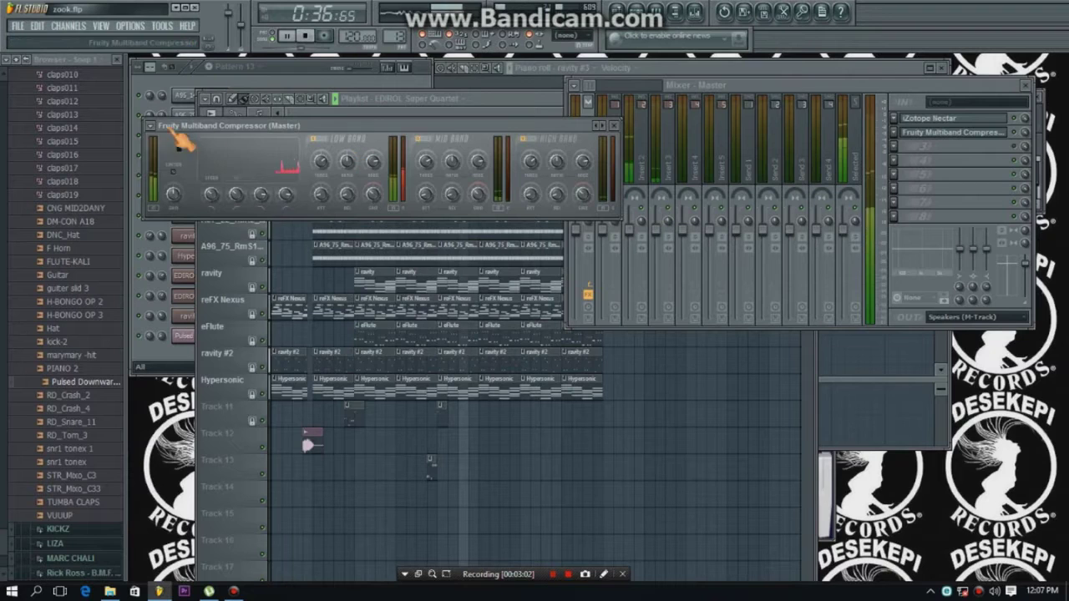
left_click(152, 125)
mouse_move(175, 165)
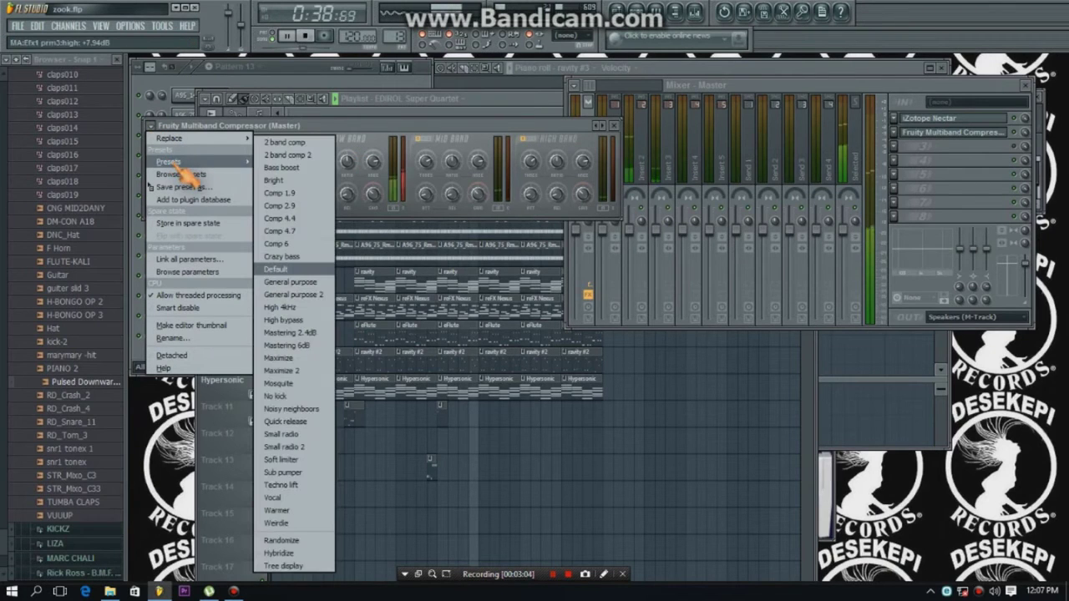
left_click(324, 296)
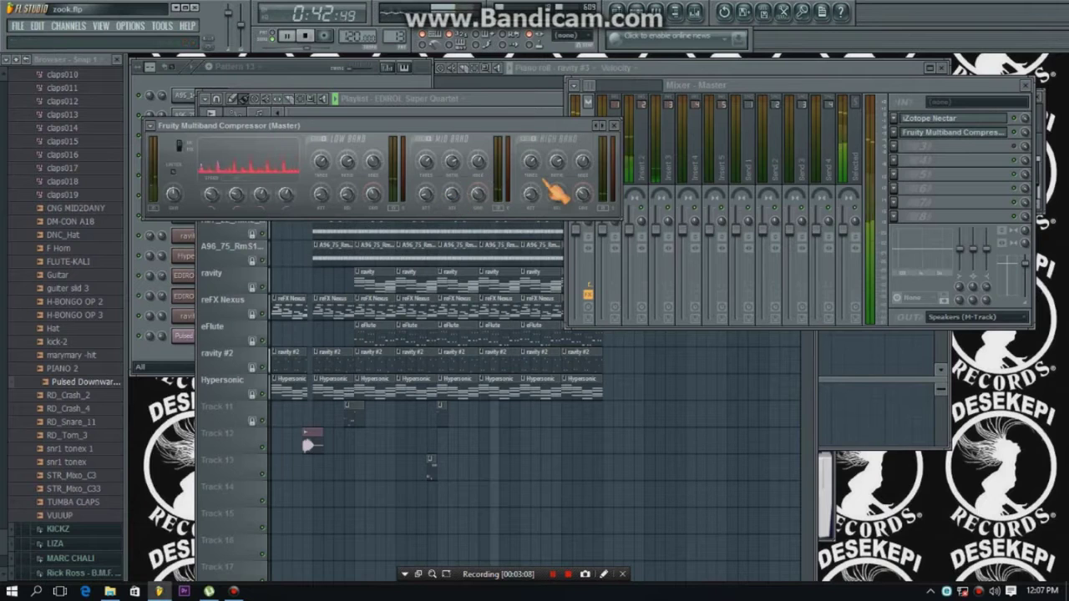
Bring the mixer to the front, then stop and restart song playback.
left_click(932, 154)
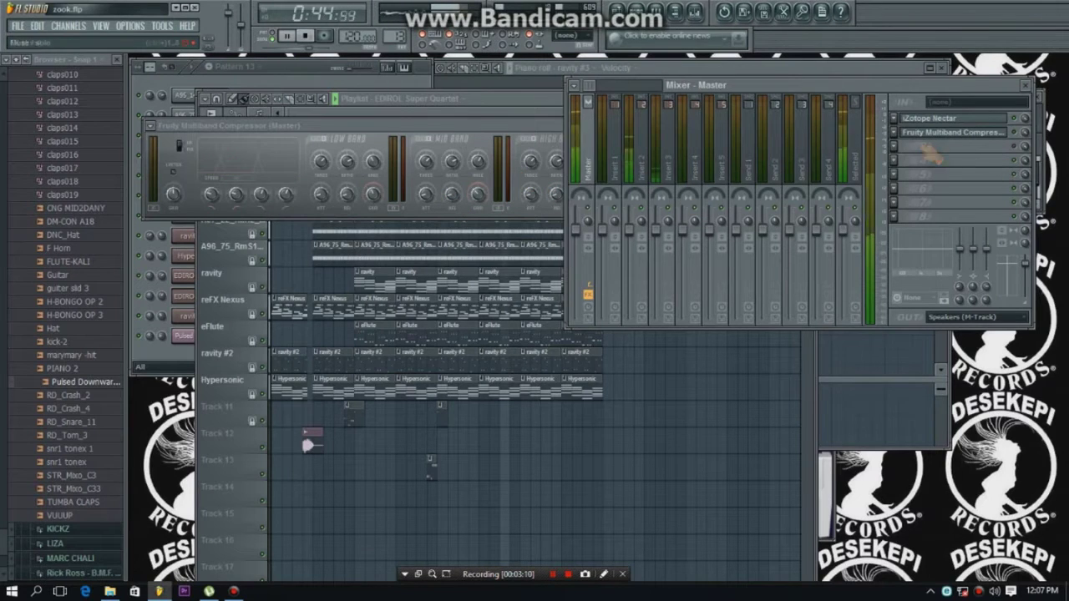
key("space")
left_click(895, 134)
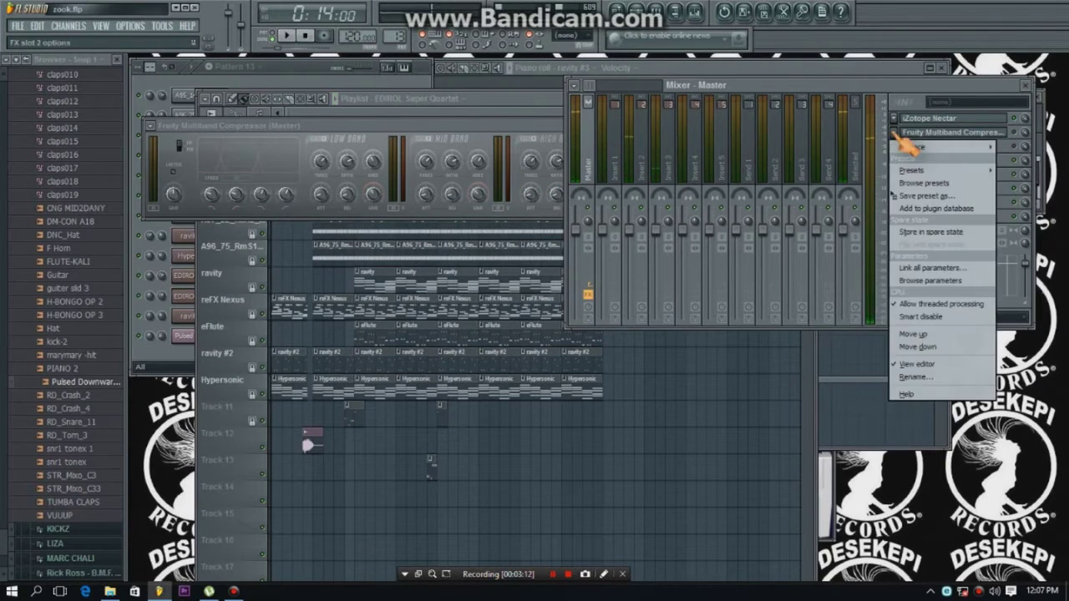
left_click(790, 88)
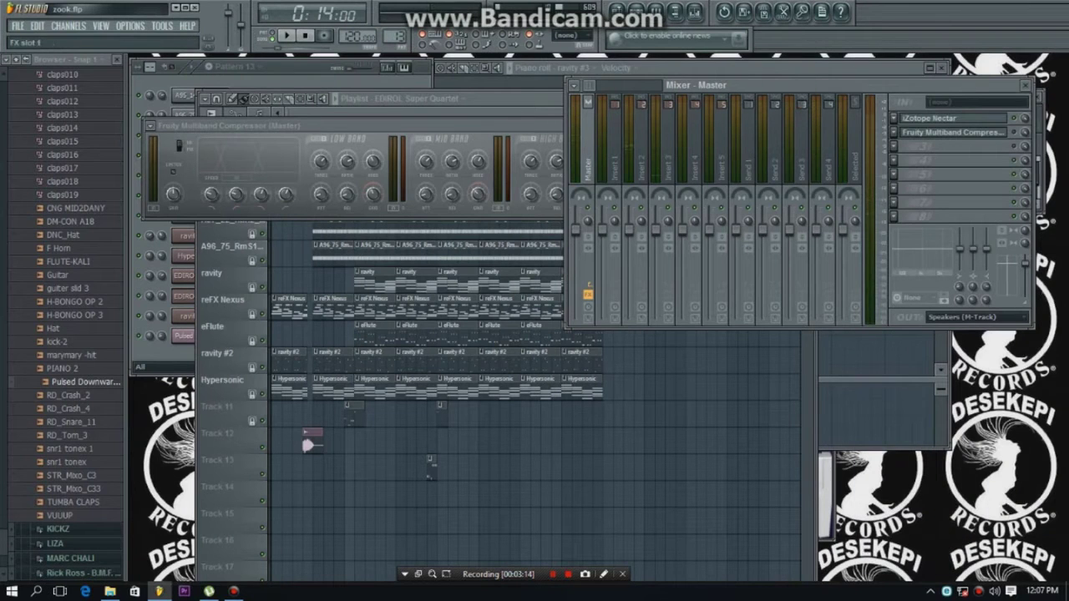
key("space")
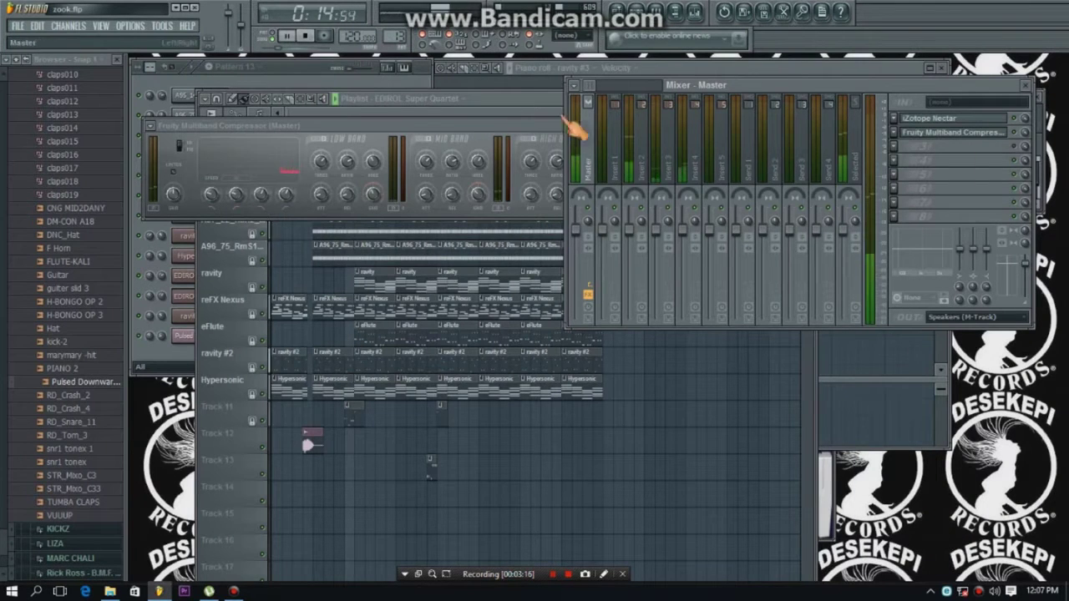
Apply the Mastering 2.4dB preset to Fruity Multiband Compressor during playback.
left_click(150, 125)
mouse_move(170, 164)
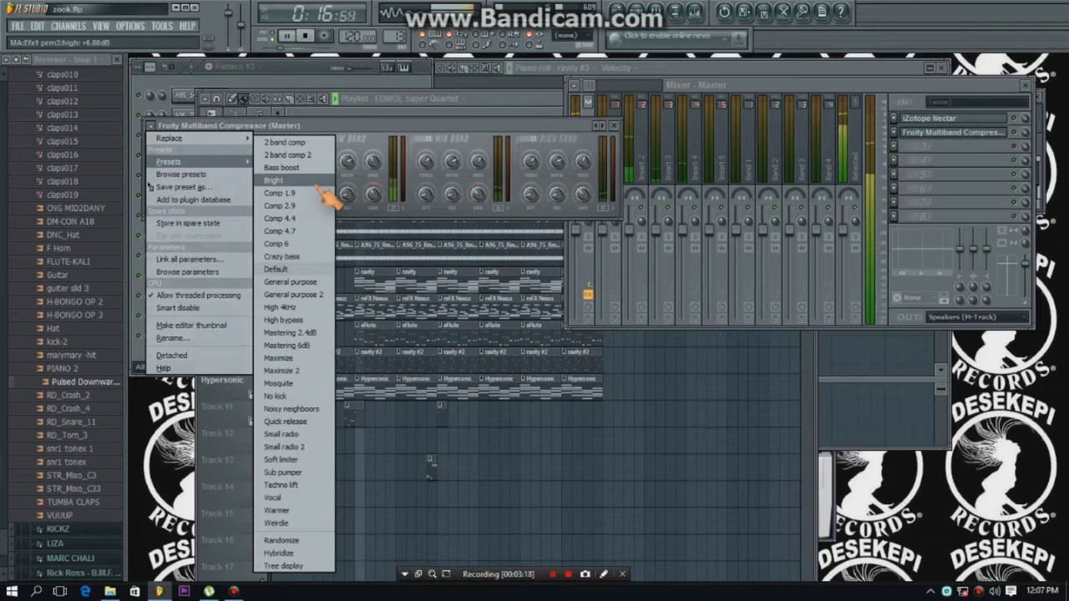
left_click(305, 336)
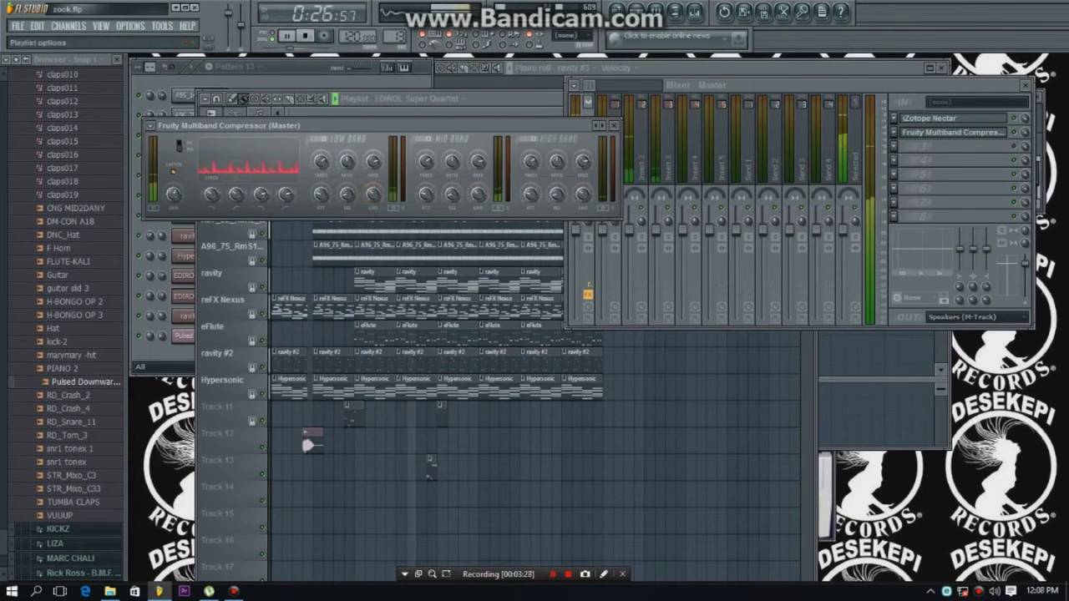
left_click(155, 140)
mouse_move(216, 164)
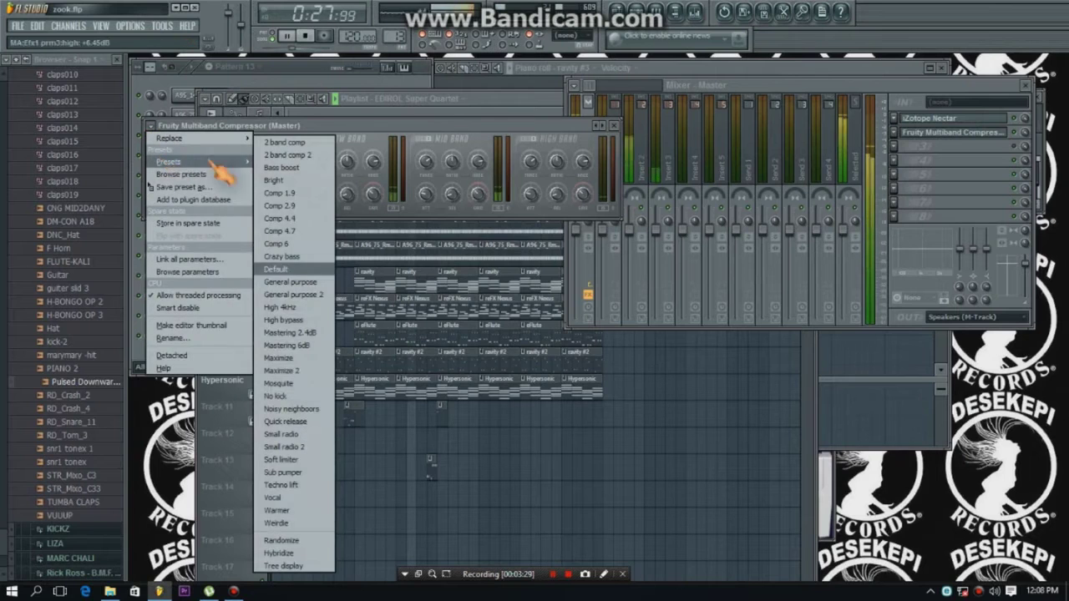
left_click(319, 334)
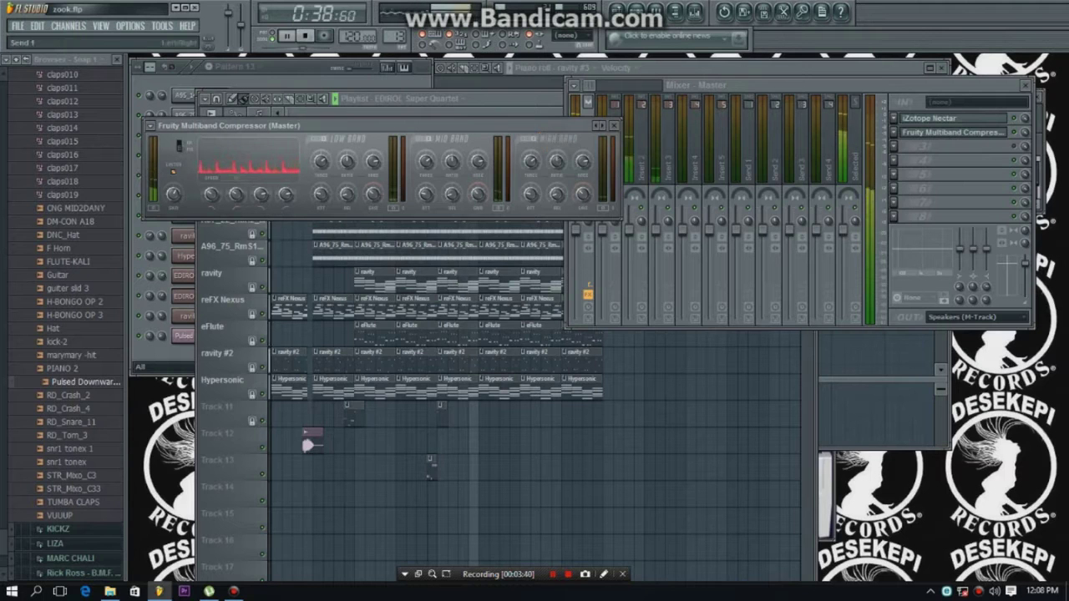
Load Fruity Stereo Enhancer into the third Master effect slot and apply its Default preset.
left_click(929, 157)
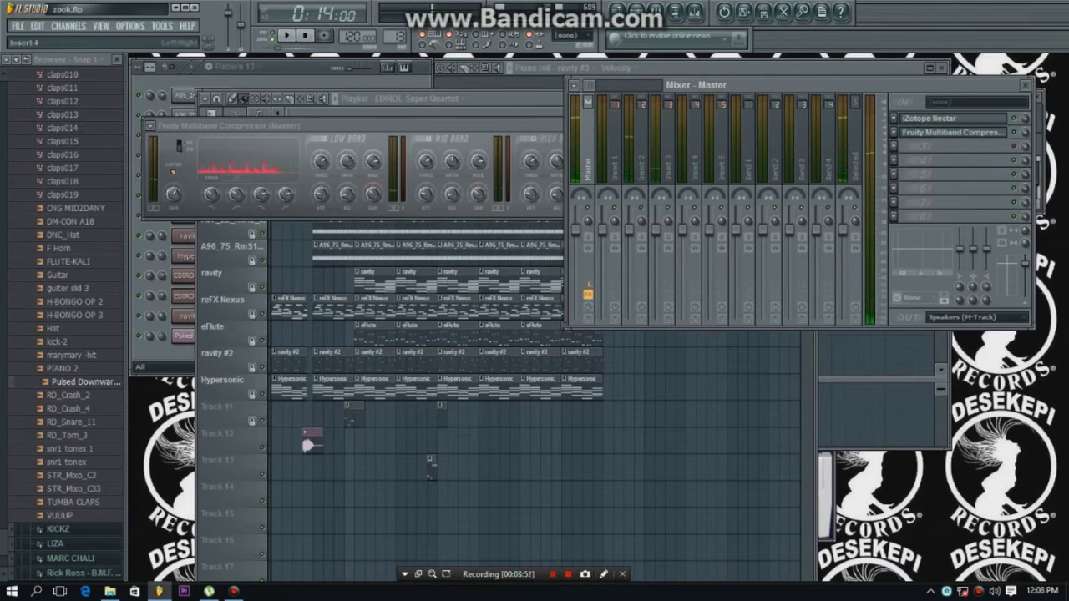
left_click(901, 147)
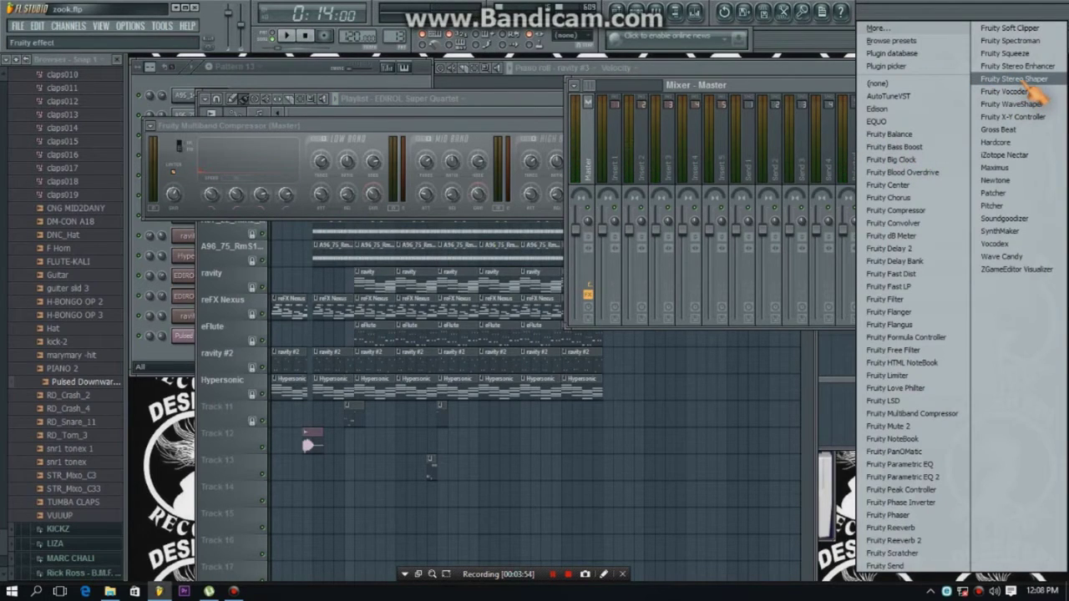
left_click(1016, 66)
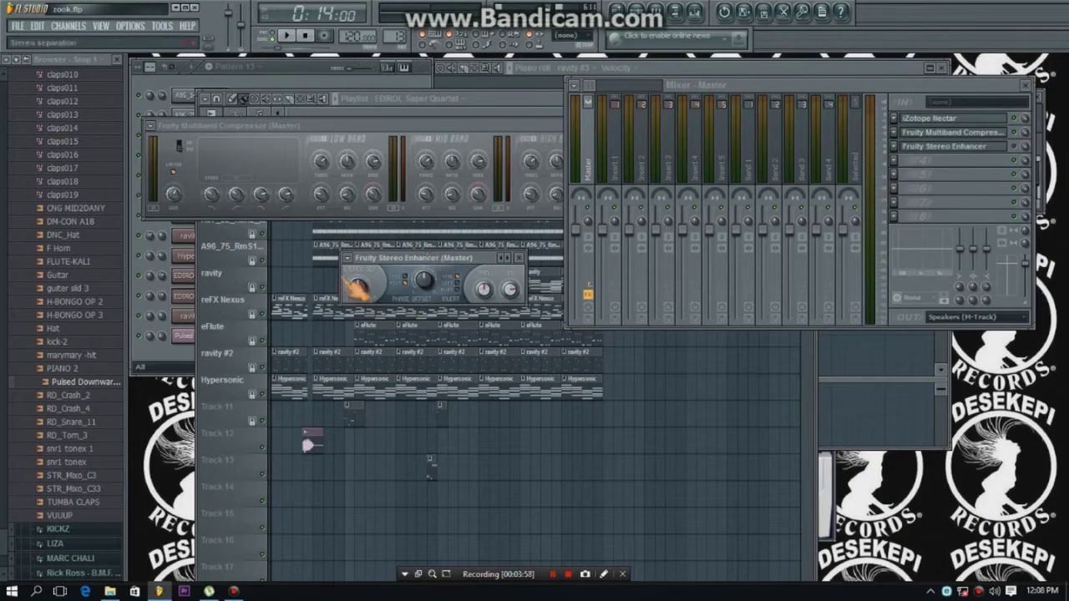
left_click(349, 258)
mouse_move(368, 296)
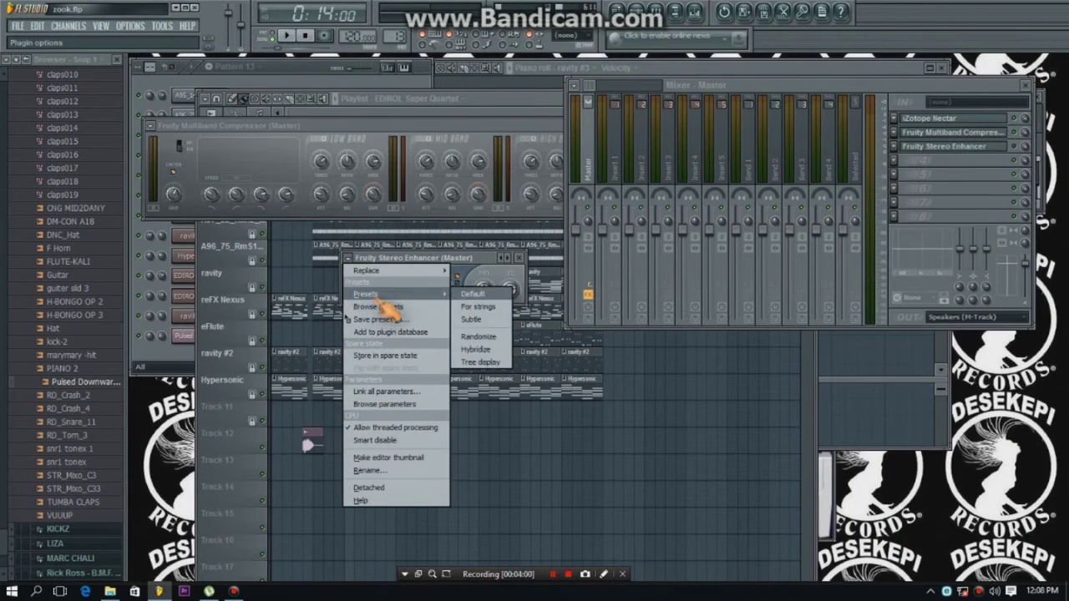
left_click(492, 297)
Replace the effect in the third Master slot with the StereoExpander VST plugin.
left_click(895, 153)
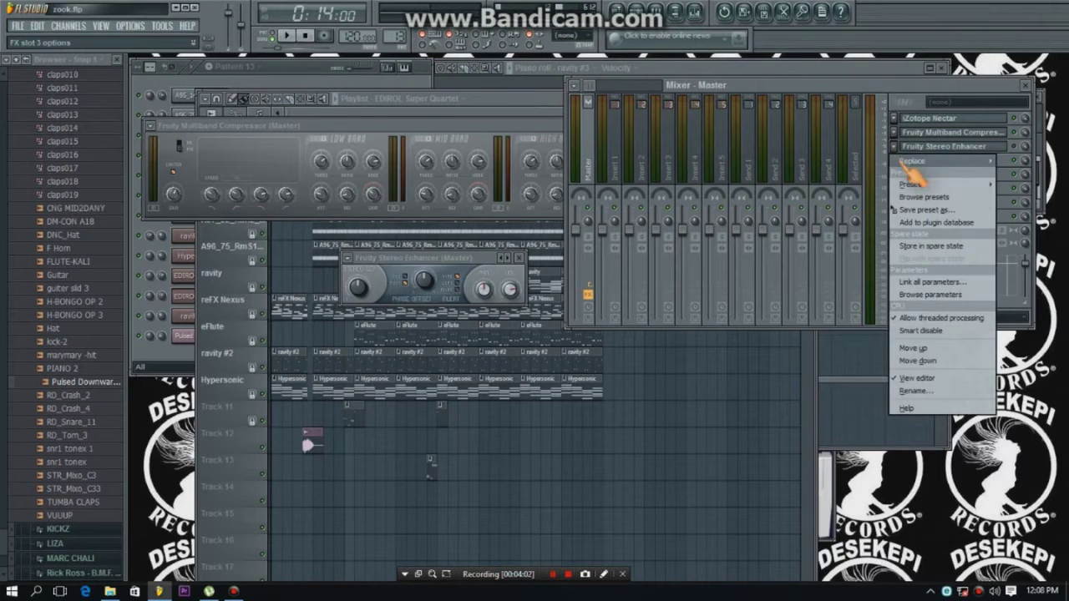
mouse_move(915, 167)
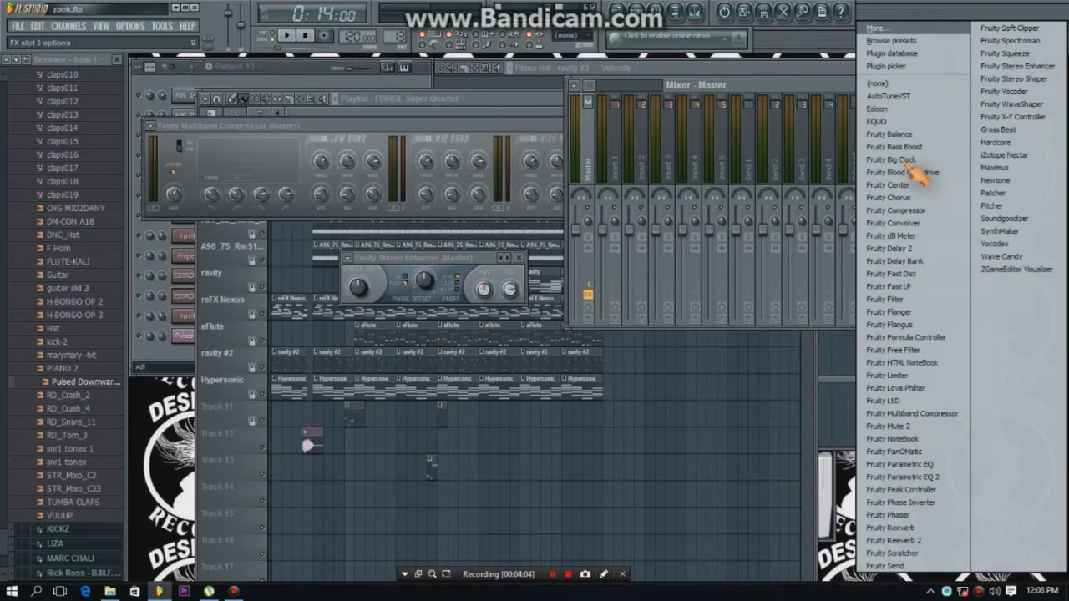
left_click(888, 32)
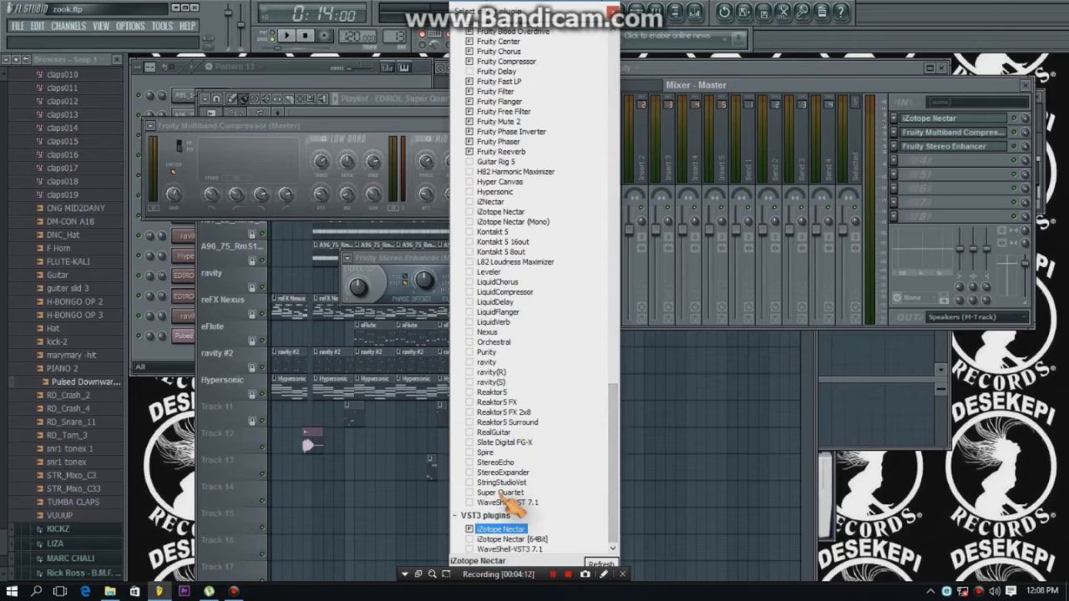
left_click(501, 473)
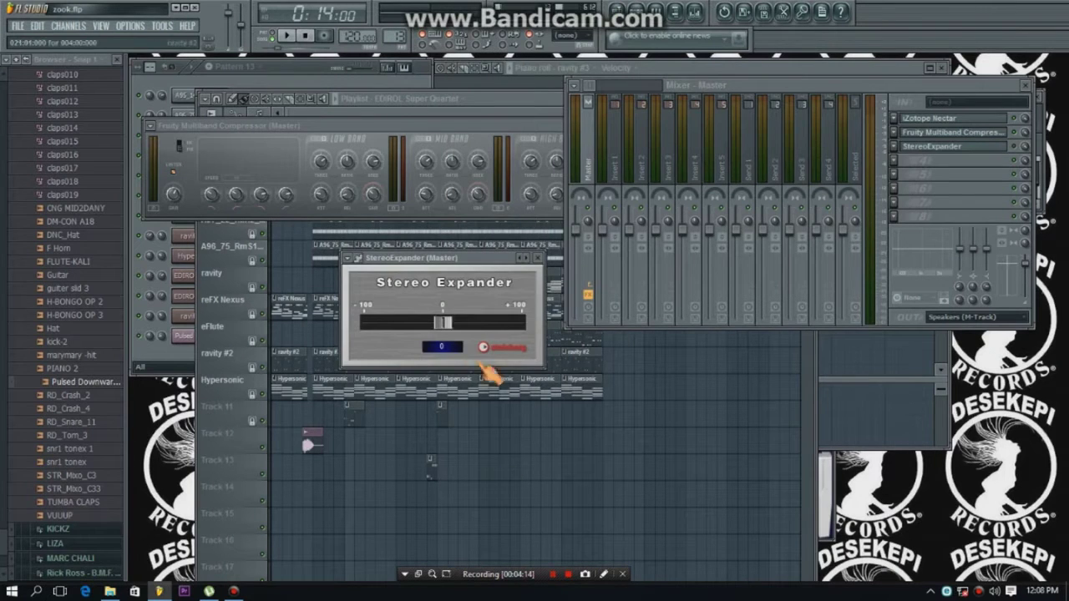
Start song playback and set the StereoExpander width to 54.
left_click(288, 36)
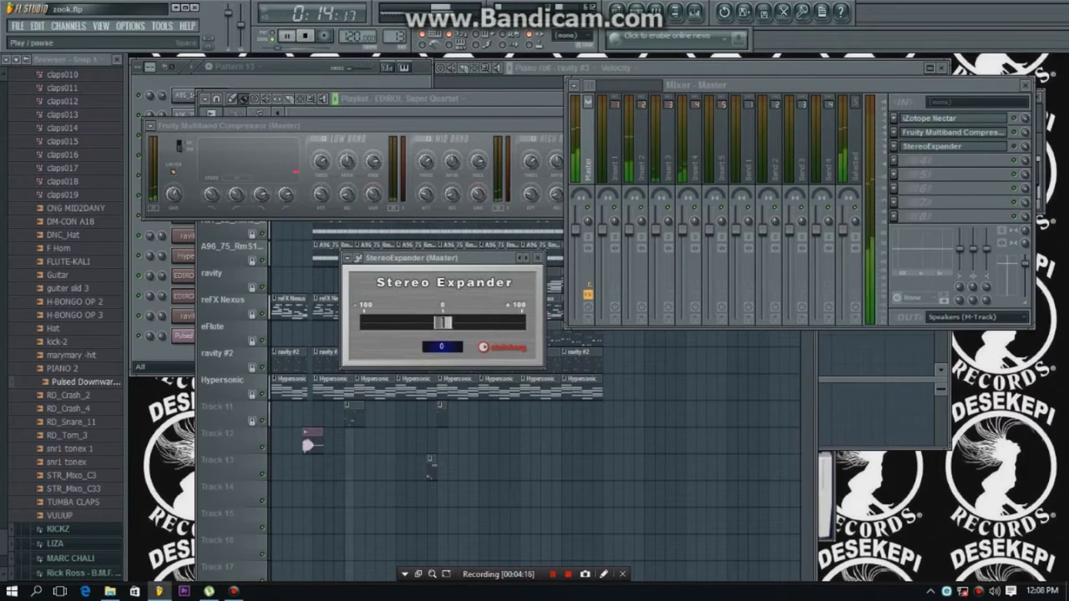
left_click_drag(451, 324, 485, 342)
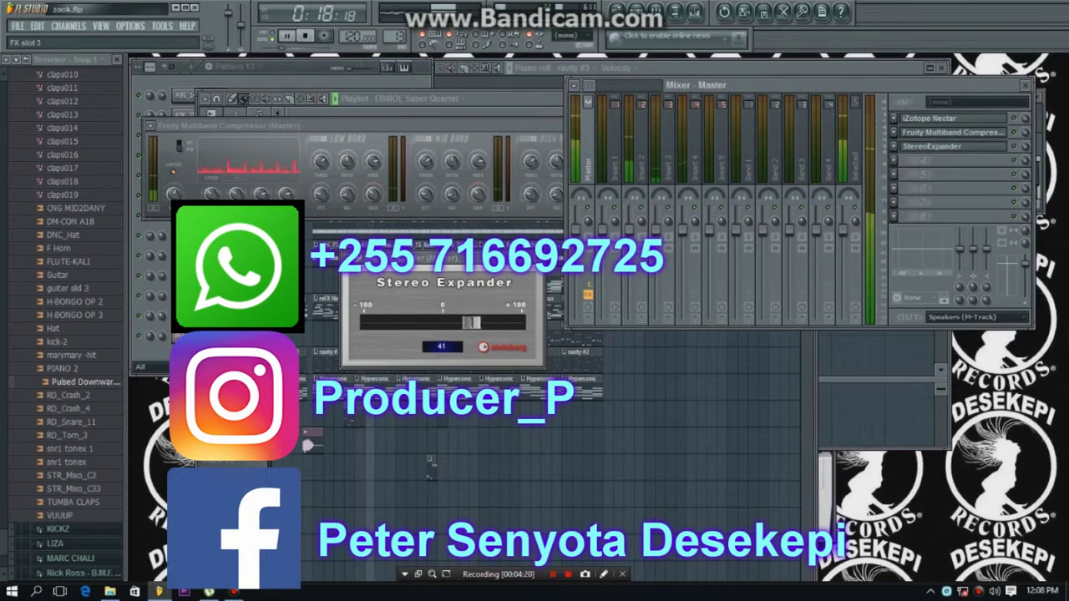
left_click_drag(473, 324, 494, 334)
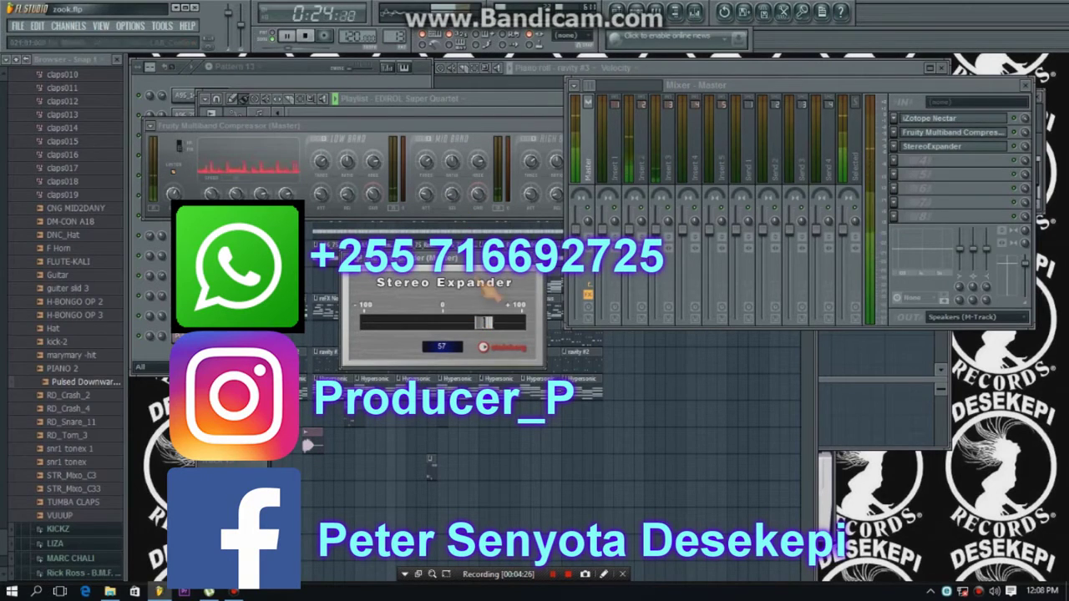
scroll(490, 333, "down", 1)
scroll(491, 334, "down", 2)
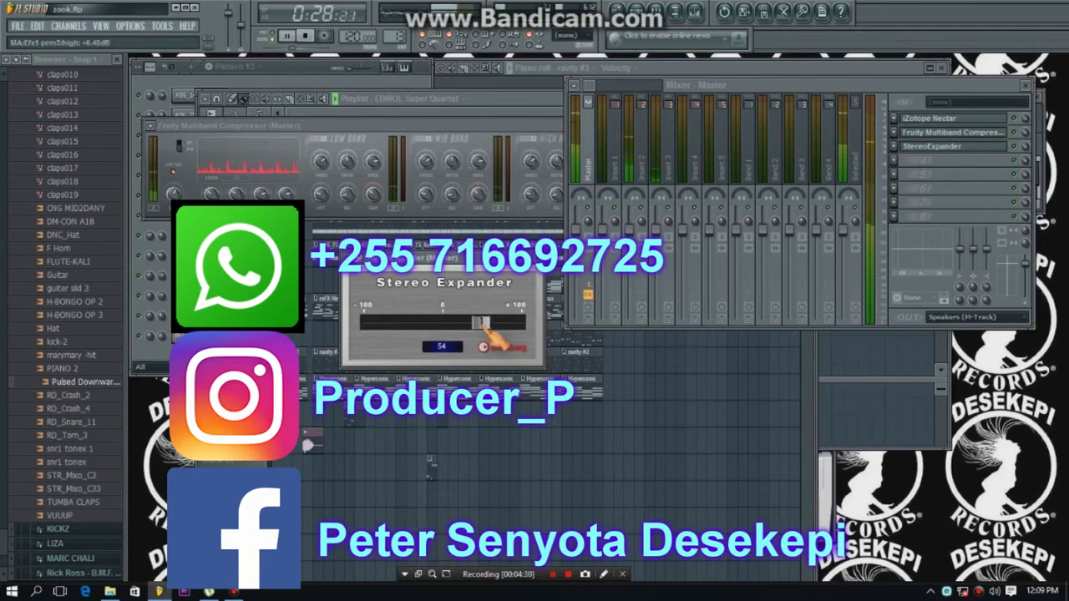
Bring the playlist to the front and stop song playback.
key("F5")
key("F6")
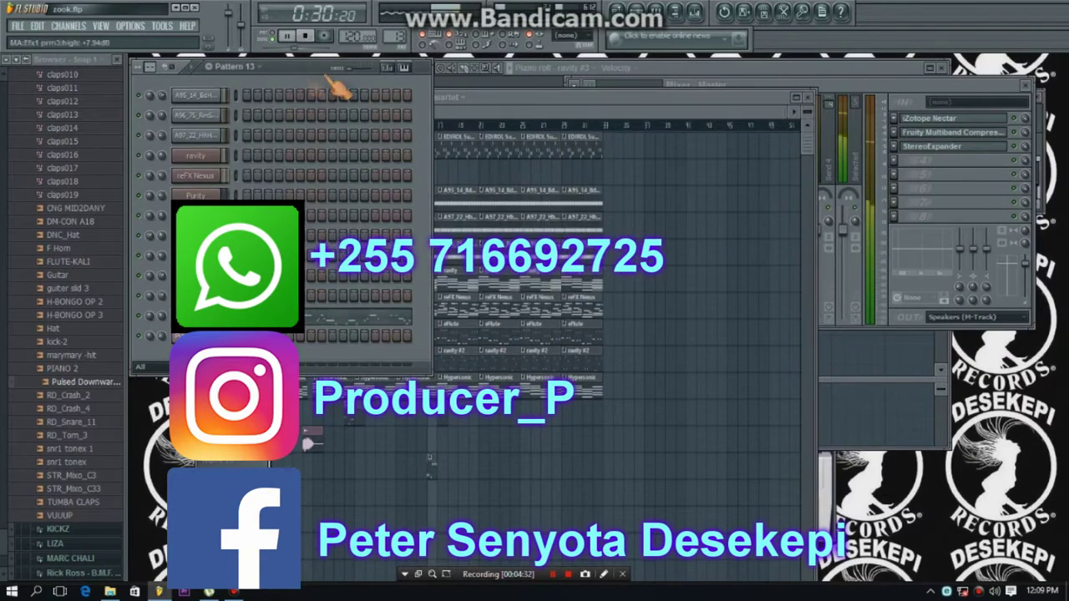
key("F9")
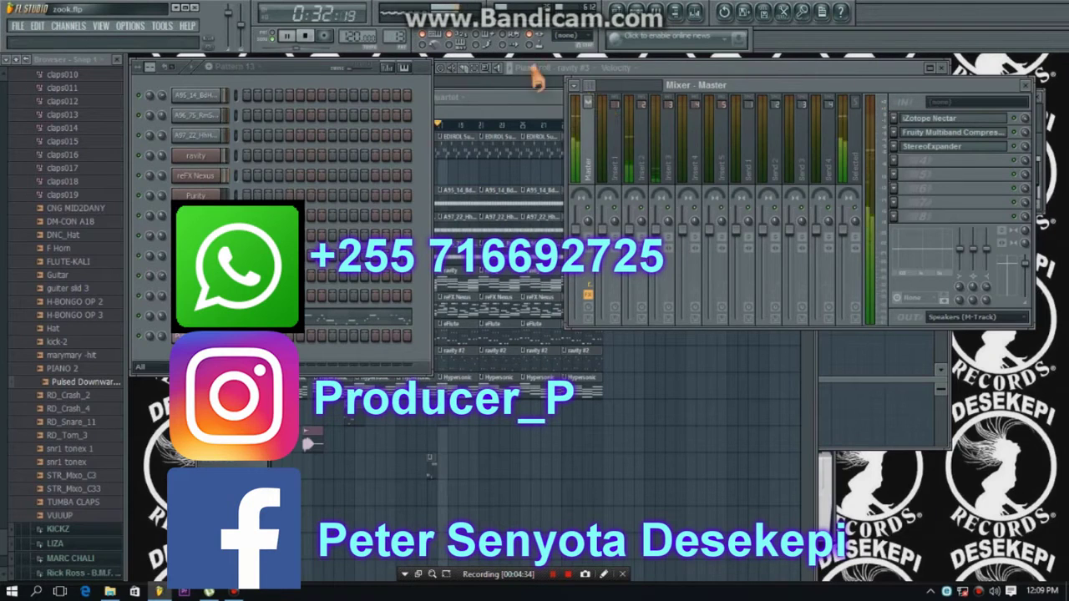
left_click(522, 107)
key("space")
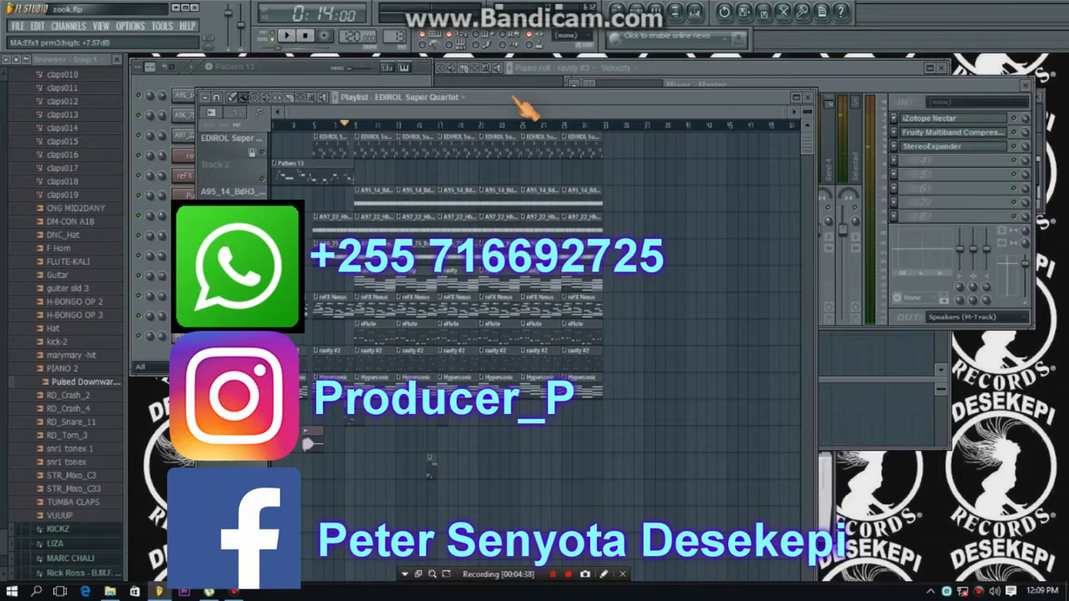
left_click(360, 78)
left_click(565, 105)
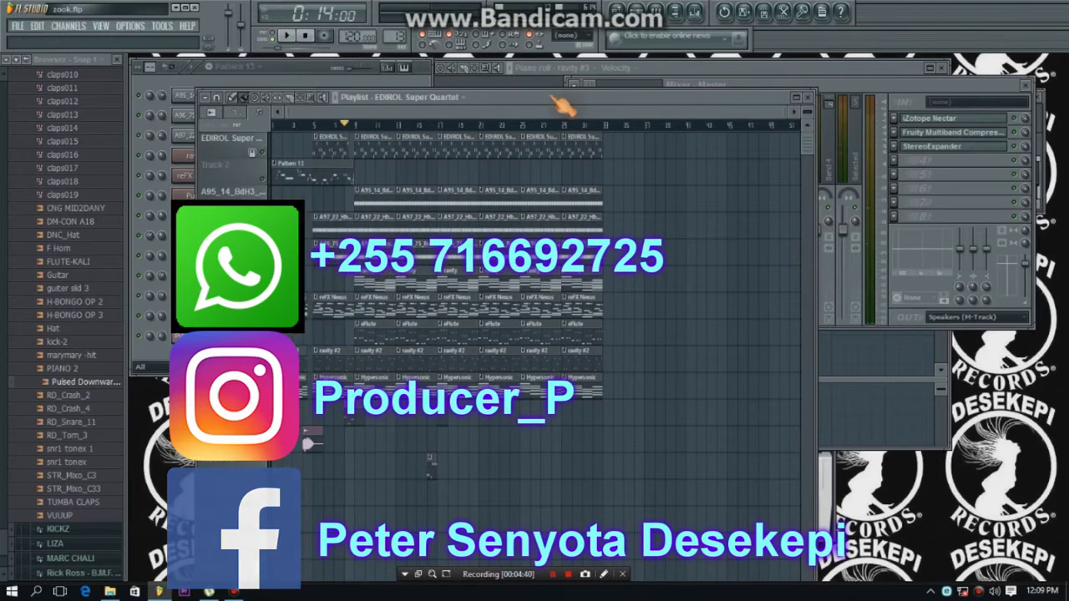
scroll(801, 116, "left", 1)
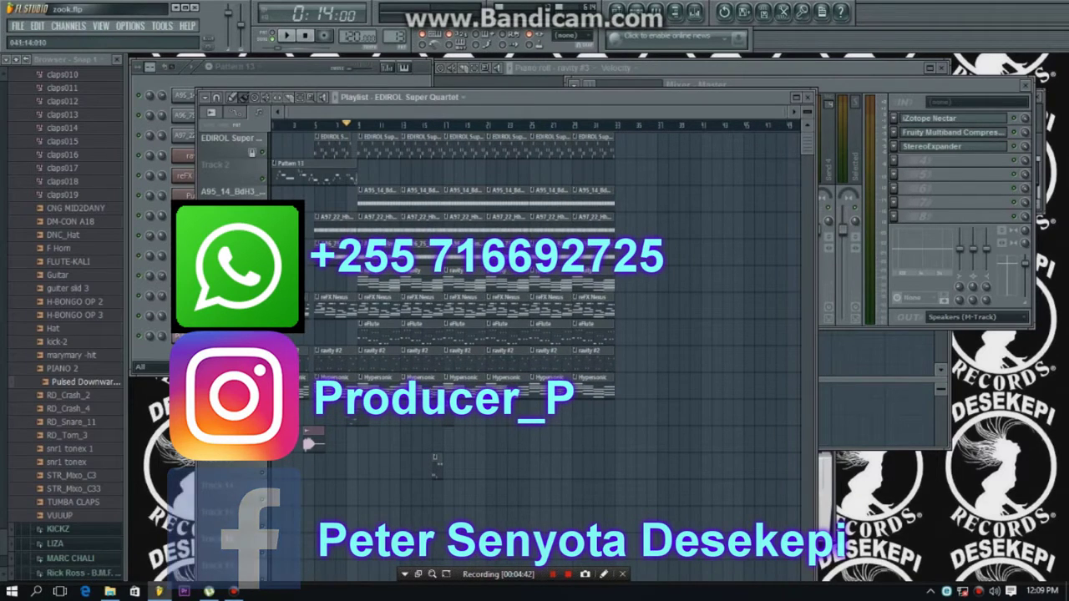
Export the song as the MP3 file zook to the Desktop and render it with the current settings.
left_click(340, 82)
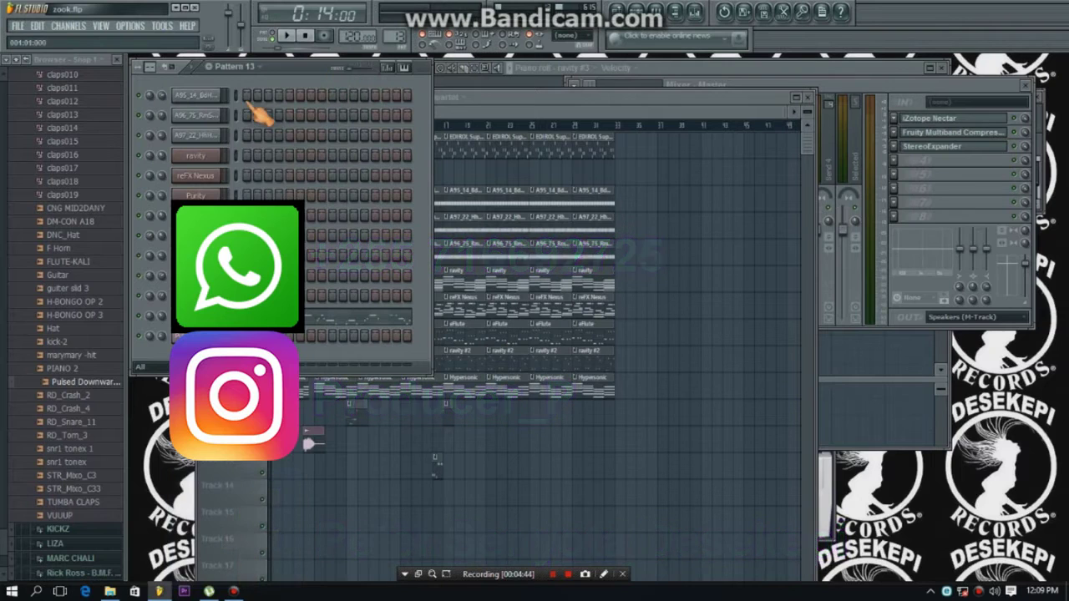
left_click(17, 25)
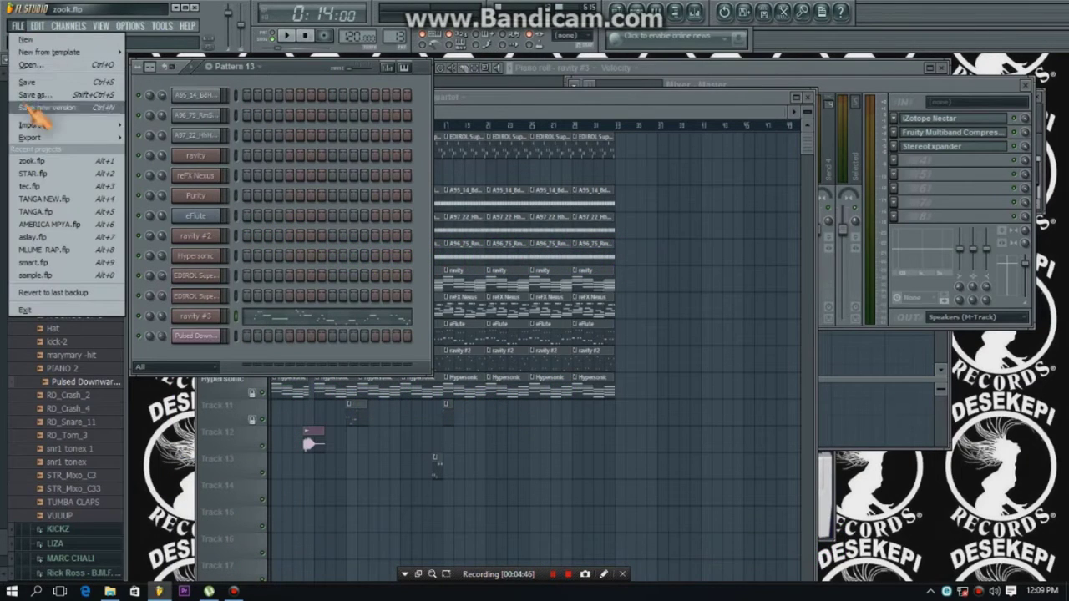
mouse_move(50, 137)
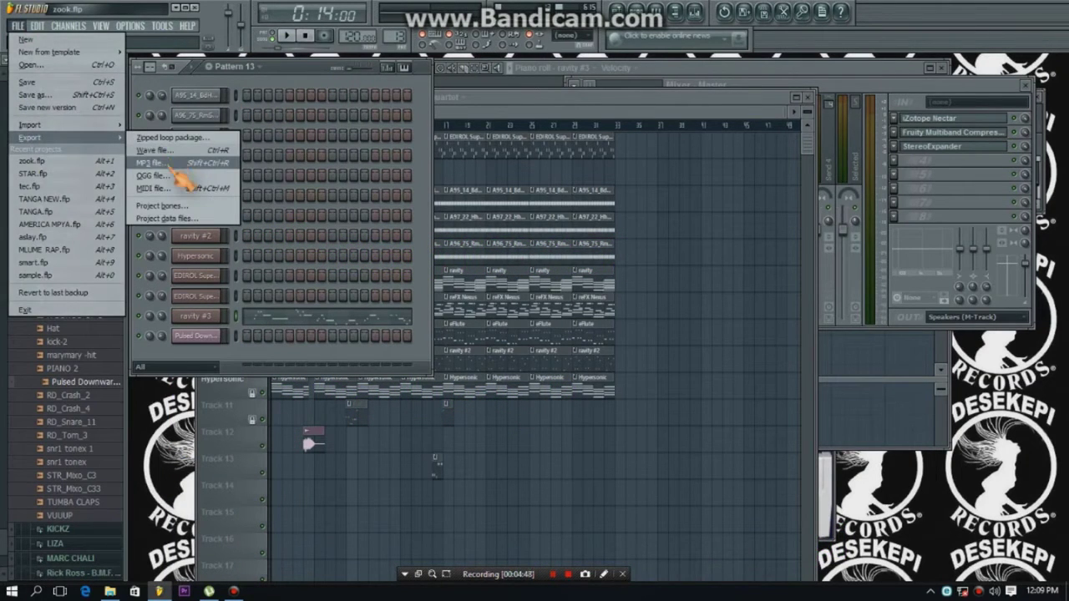
left_click(171, 164)
left_click(386, 198)
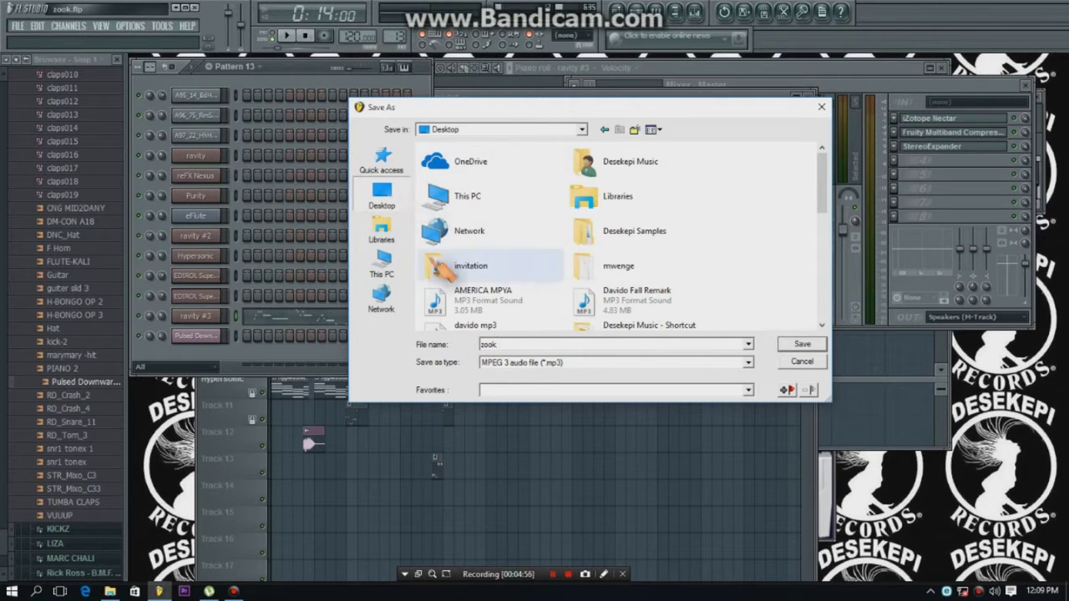
left_click(803, 346)
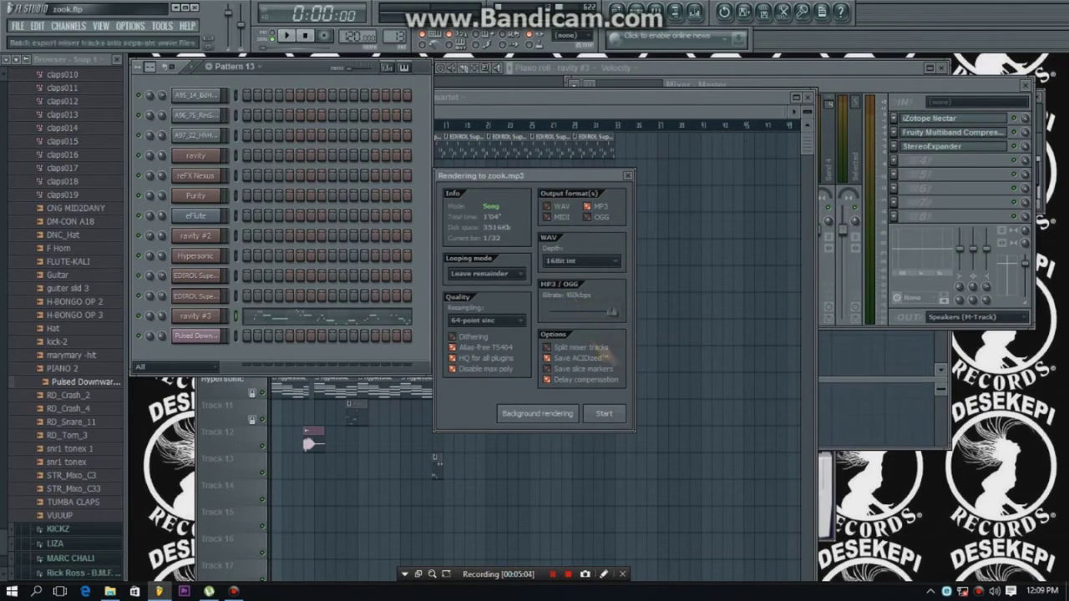
left_click(604, 414)
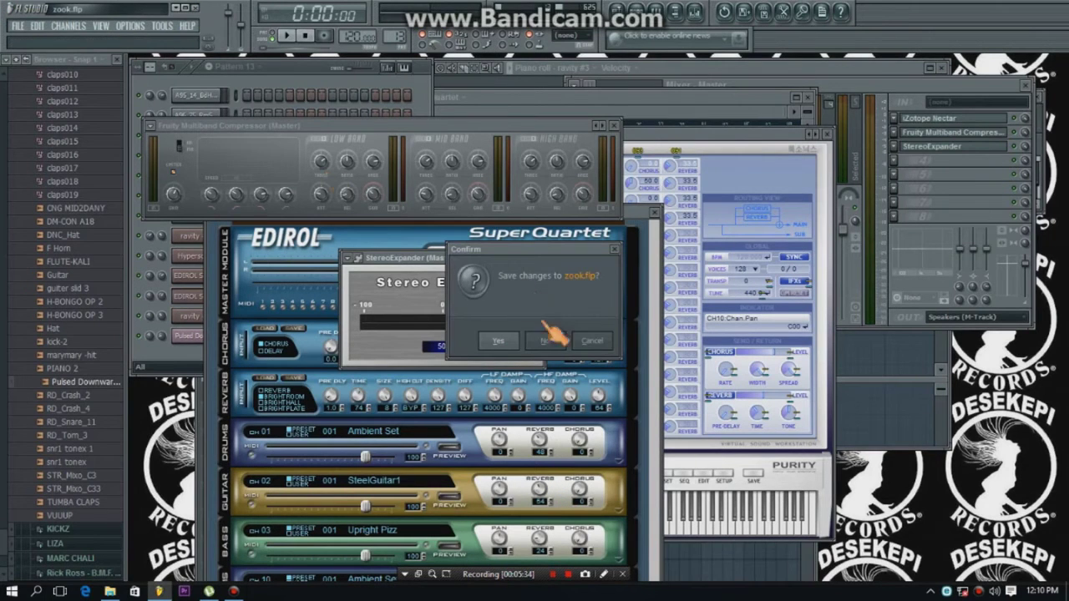
Quit FL Studio without saving the changes to zook.flp.
left_click(544, 341)
right_click(387, 178)
left_click(422, 215)
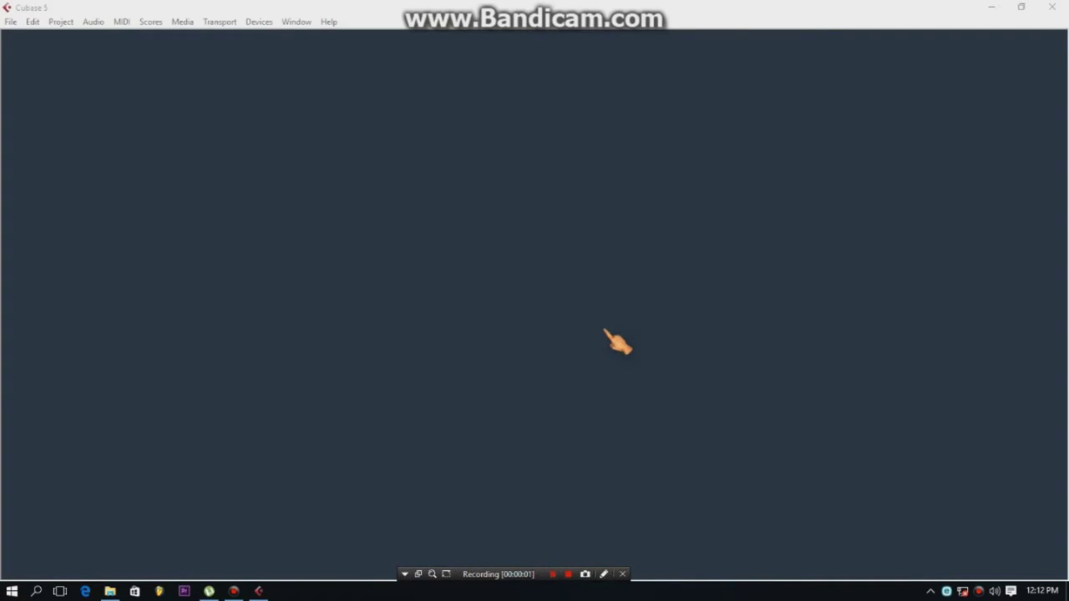
In Cubase 5, create a project from the C5 - Mastering Setup template, dismiss the missing ports dialog and maximize the project window.
left_click(13, 22)
left_click(501, 298)
left_click(11, 22)
left_click(41, 39)
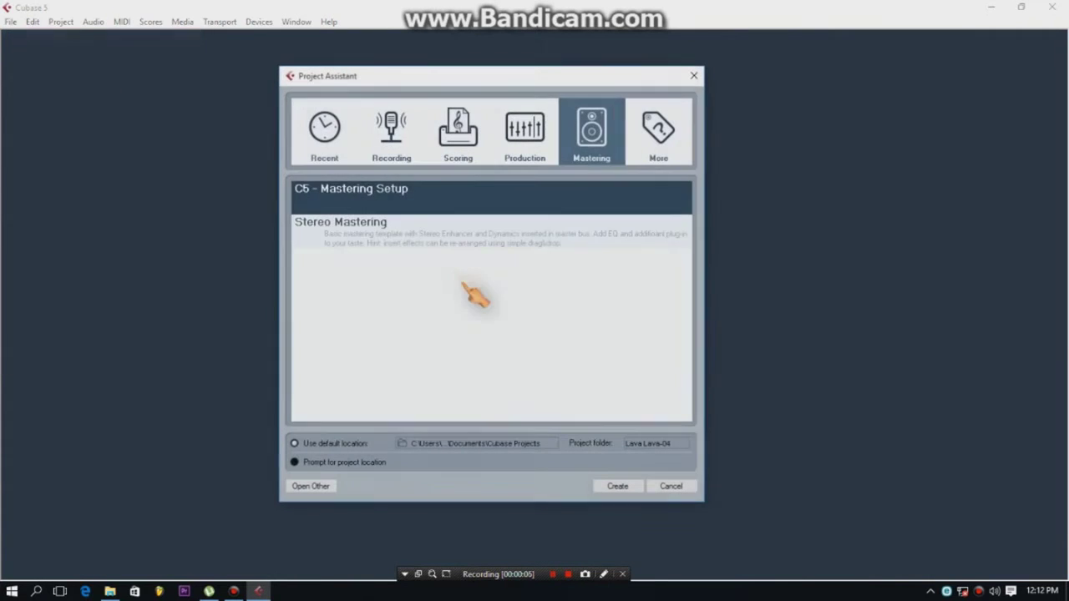
left_click(369, 218)
left_click(360, 203)
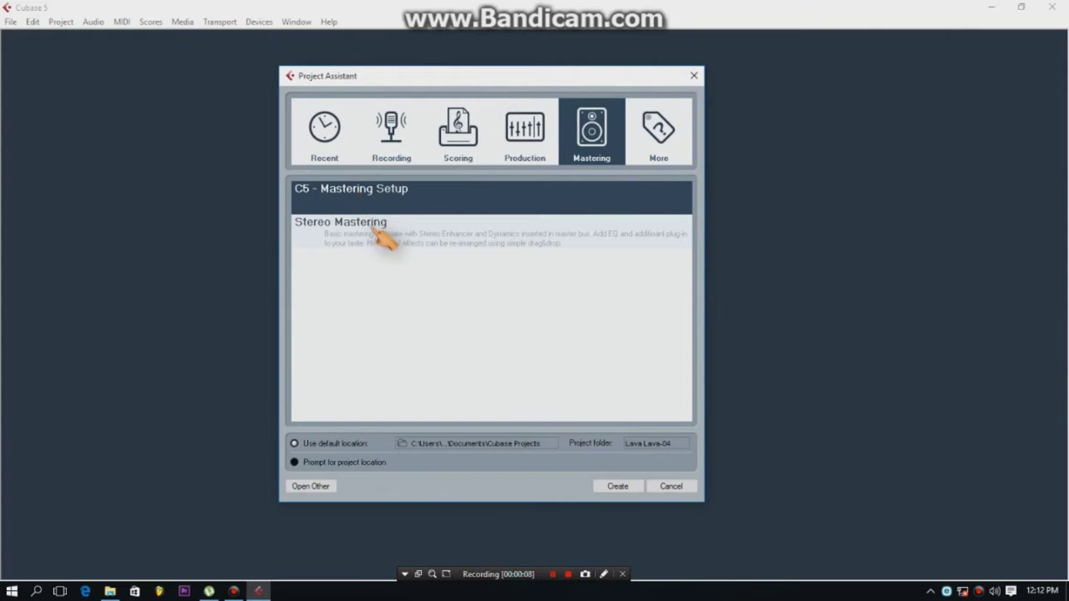
double_click(389, 203)
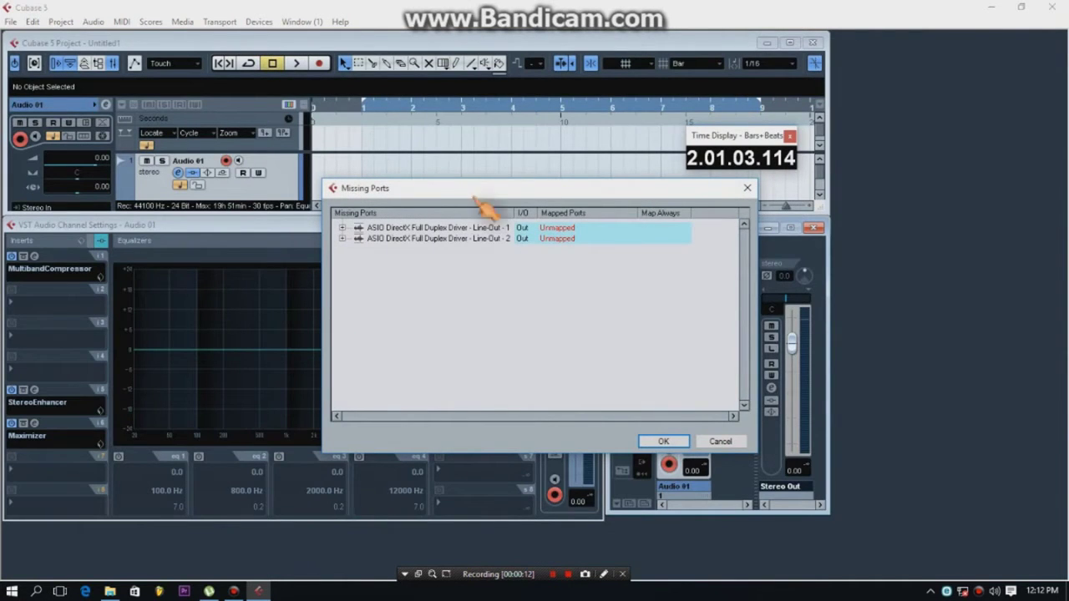
left_click(748, 189)
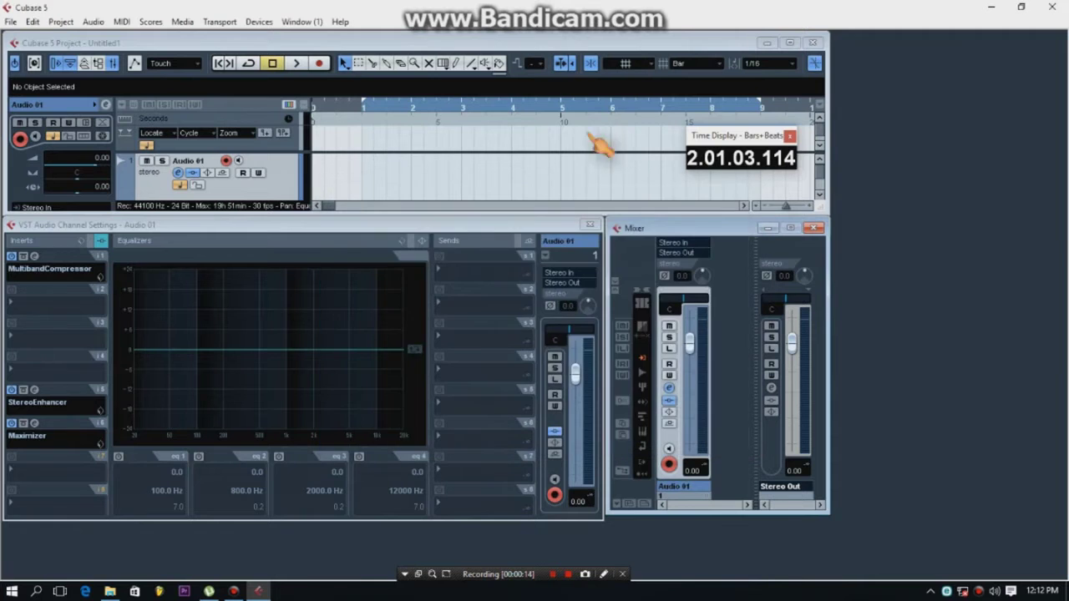
double_click(580, 43)
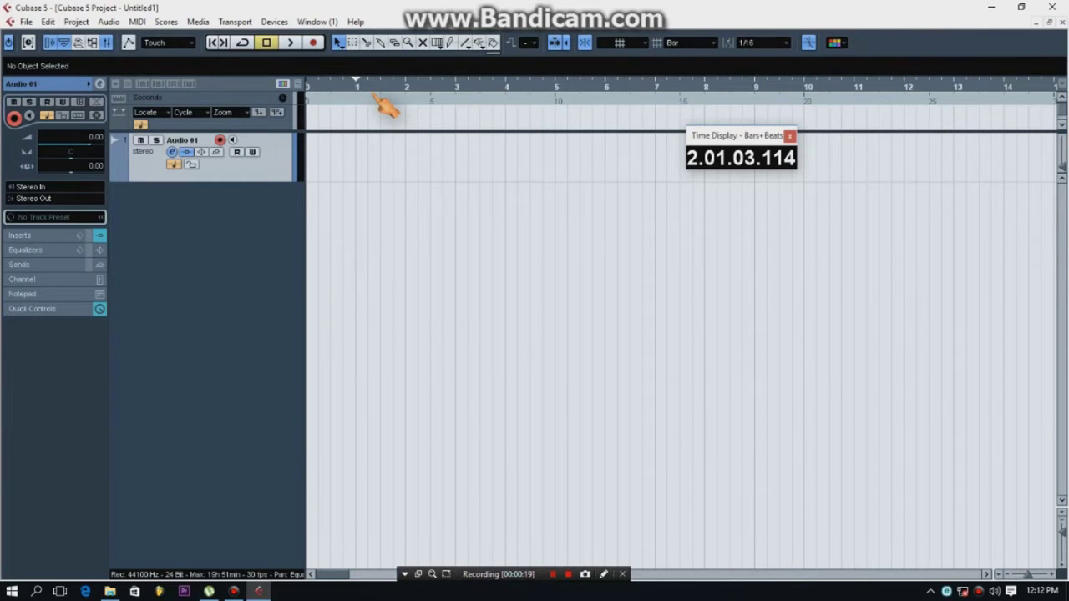
Open VST Connections and display the output buses.
key("F4")
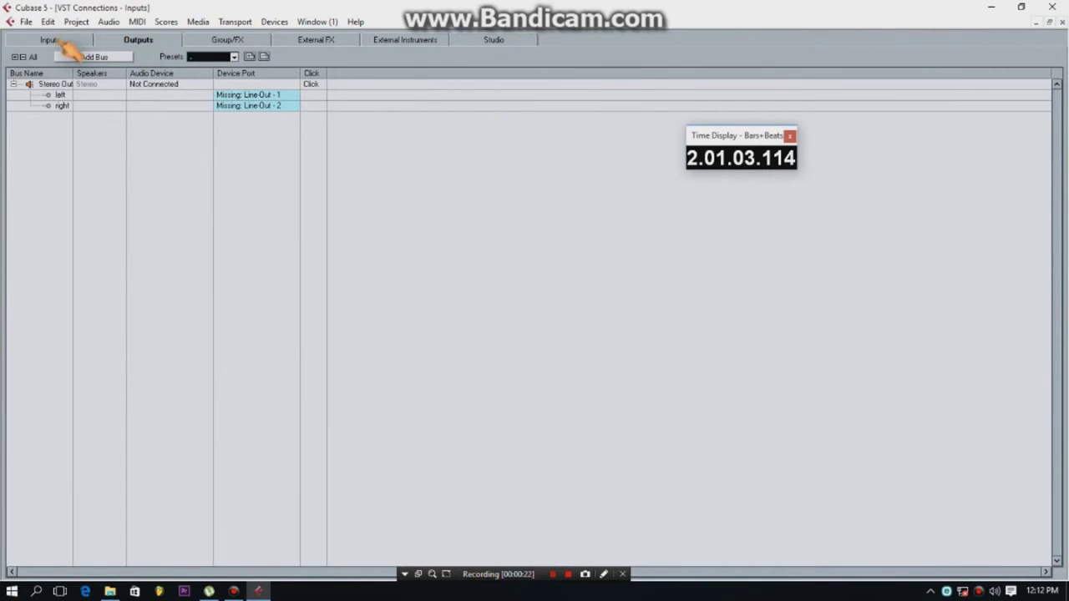
left_click(57, 40)
left_click(138, 40)
Check the ASIO DirectX Full Duplex Driver's settings and ports in Device Setup, leaving them as they are.
left_click(274, 22)
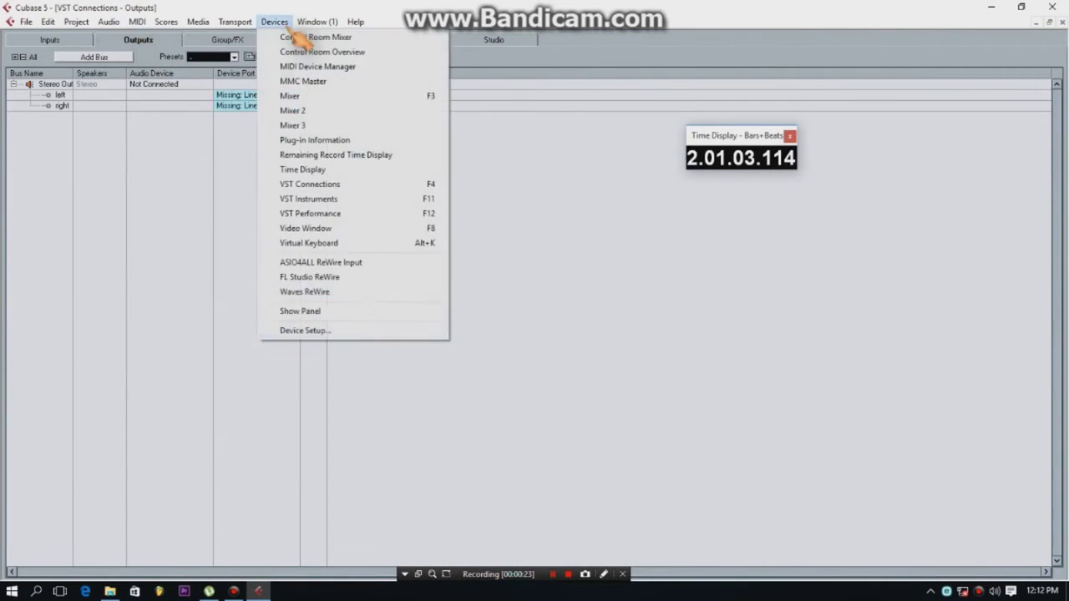
left_click(342, 331)
left_click(584, 264)
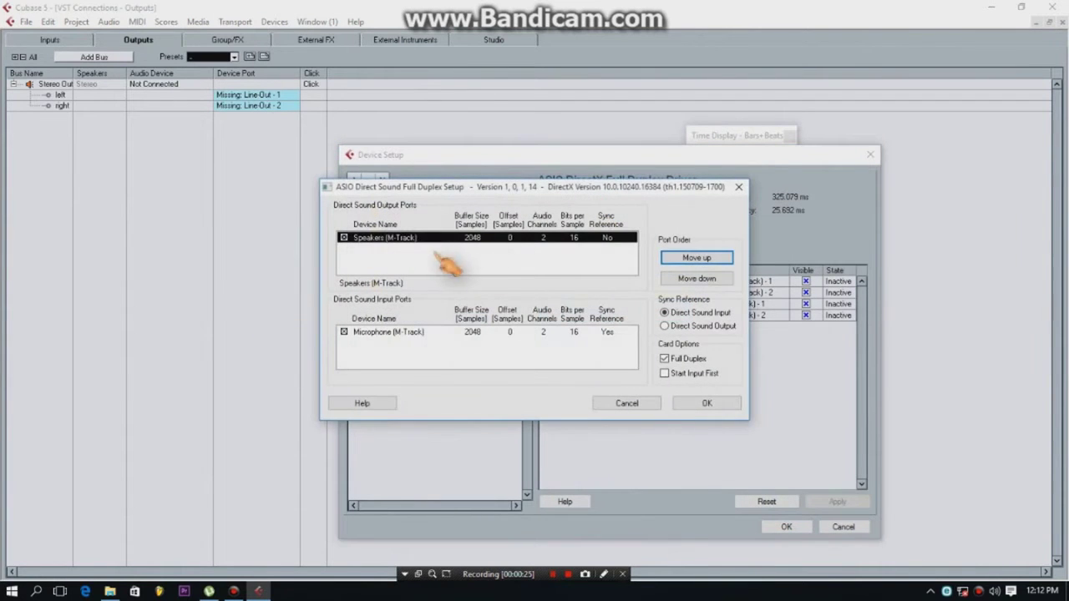
left_click(738, 188)
left_click(422, 309)
left_click(422, 320)
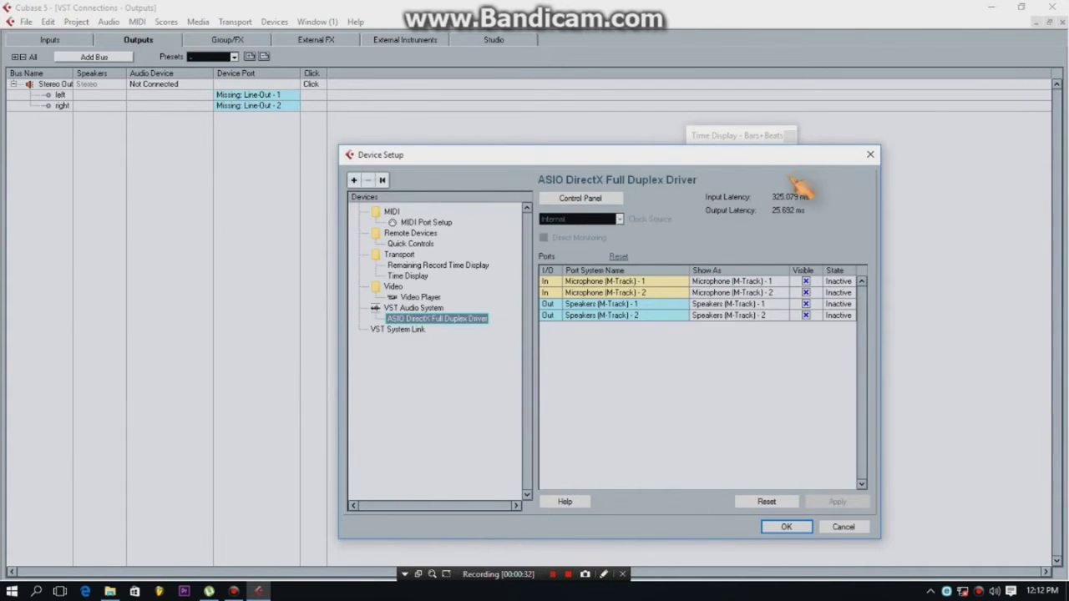
left_click(869, 154)
Assign the Stereo Out bus to Speakers (M-Track) - 1 for left and Speakers (M-Track) - 2 for right, closing VST Connections.
left_click(251, 94)
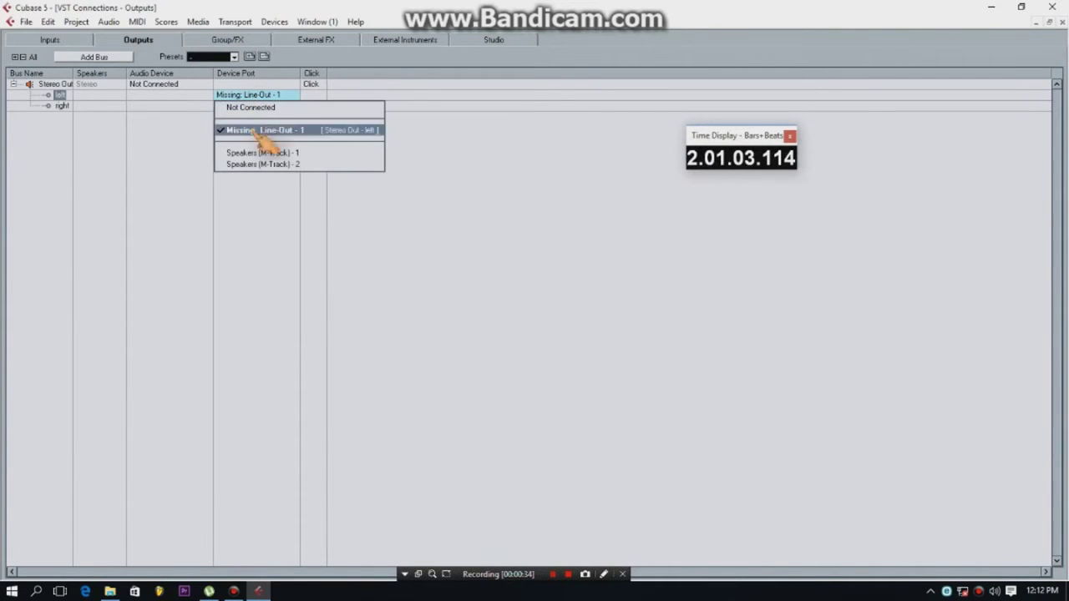
left_click(268, 153)
left_click(255, 106)
left_click(272, 176)
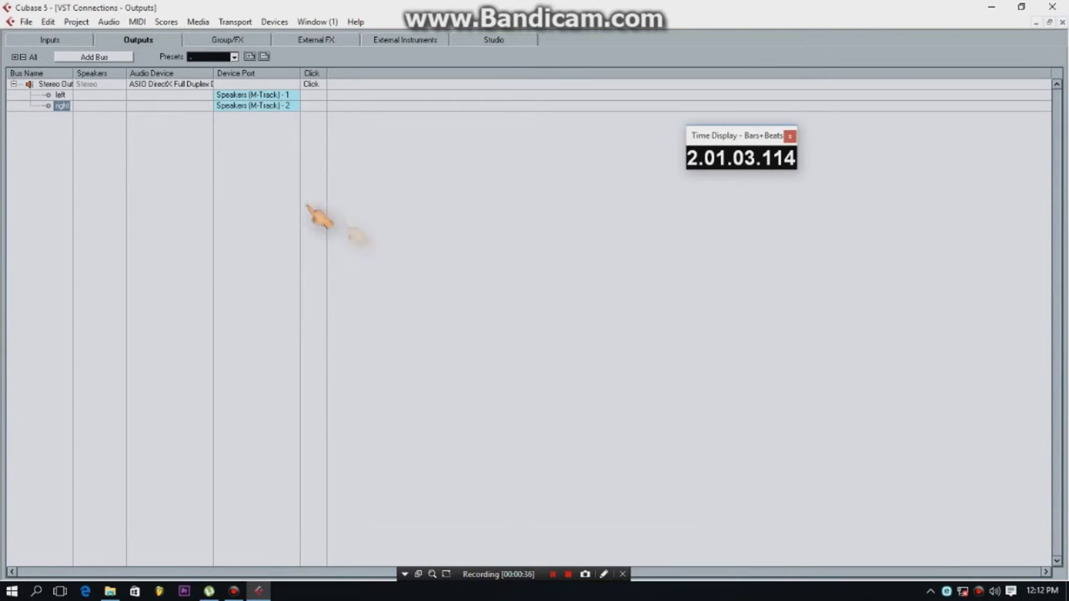
left_click(1061, 22)
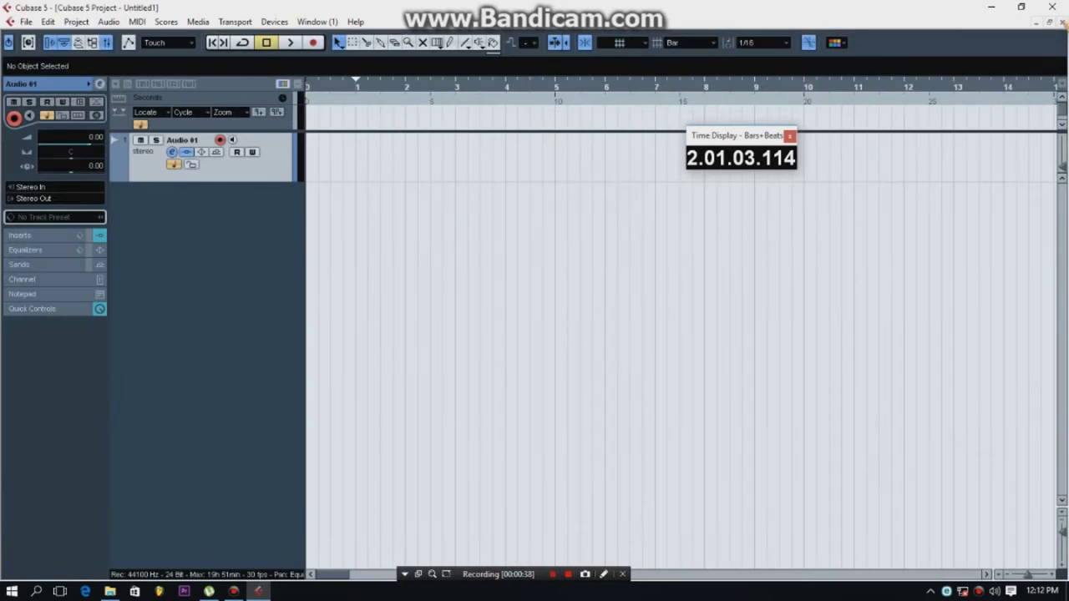
Examine the settings of the MultibandCompressor, StereoEnhancer and Maximizer inserts on the Audio 01 track.
left_click_drag(480, 4, 482, 55)
left_click(352, 186)
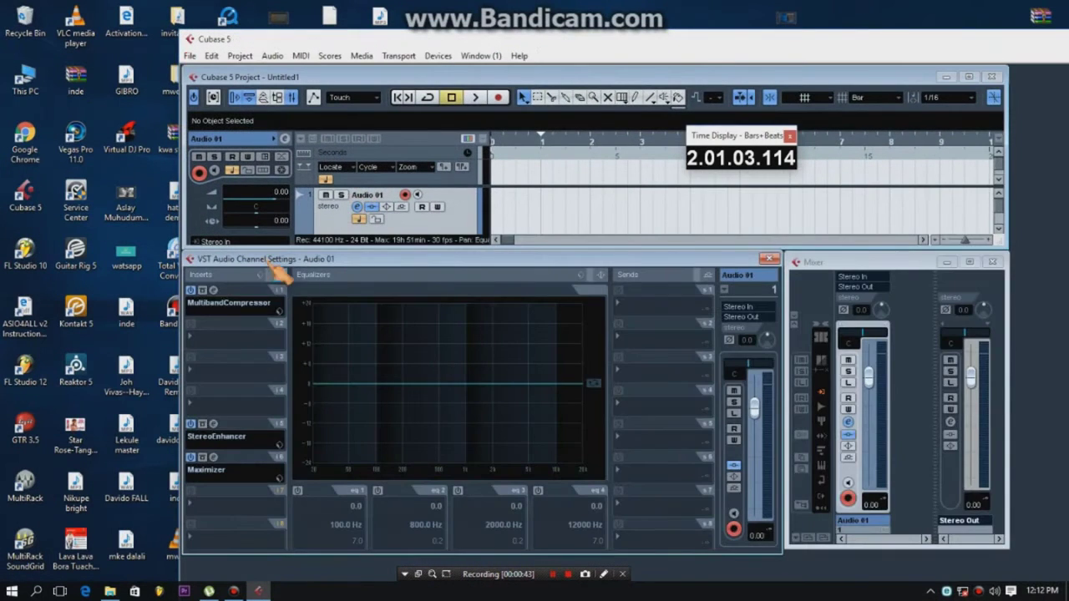
left_click(213, 291)
left_click(760, 138)
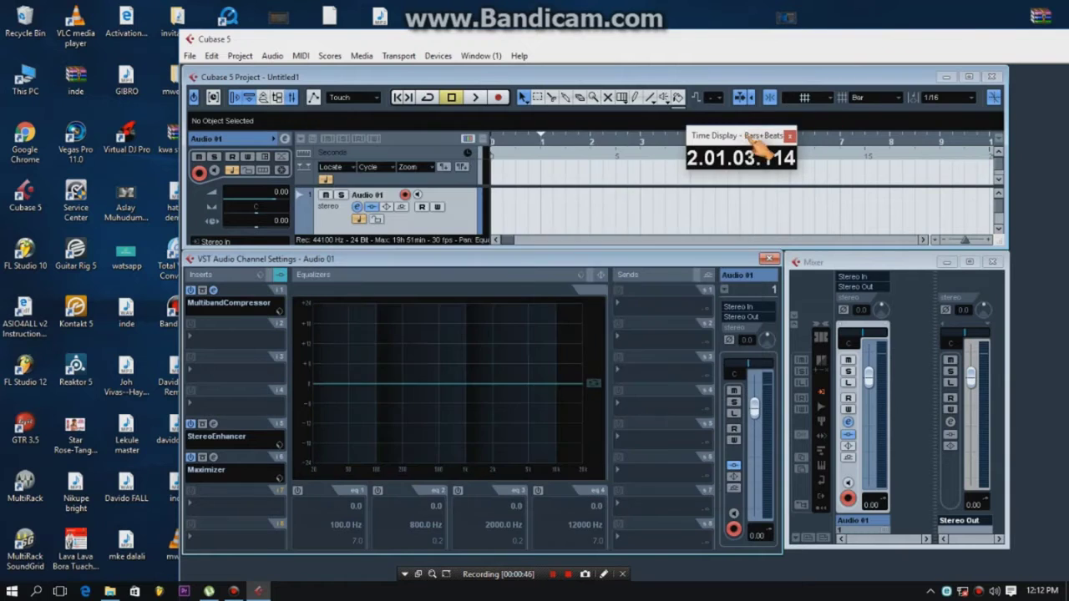
left_click(214, 424)
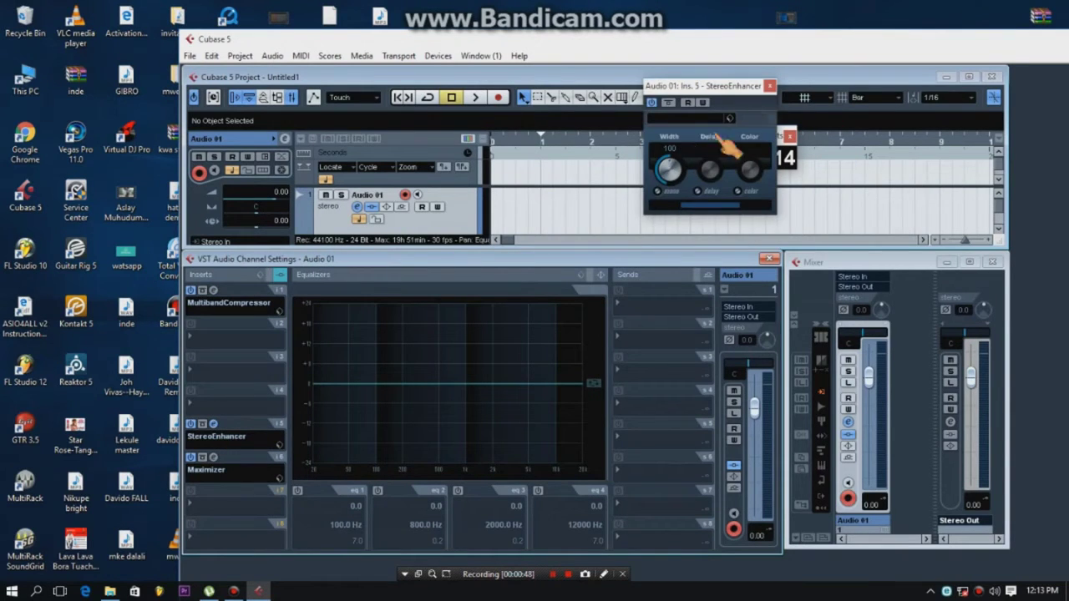
left_click(769, 86)
left_click(213, 458)
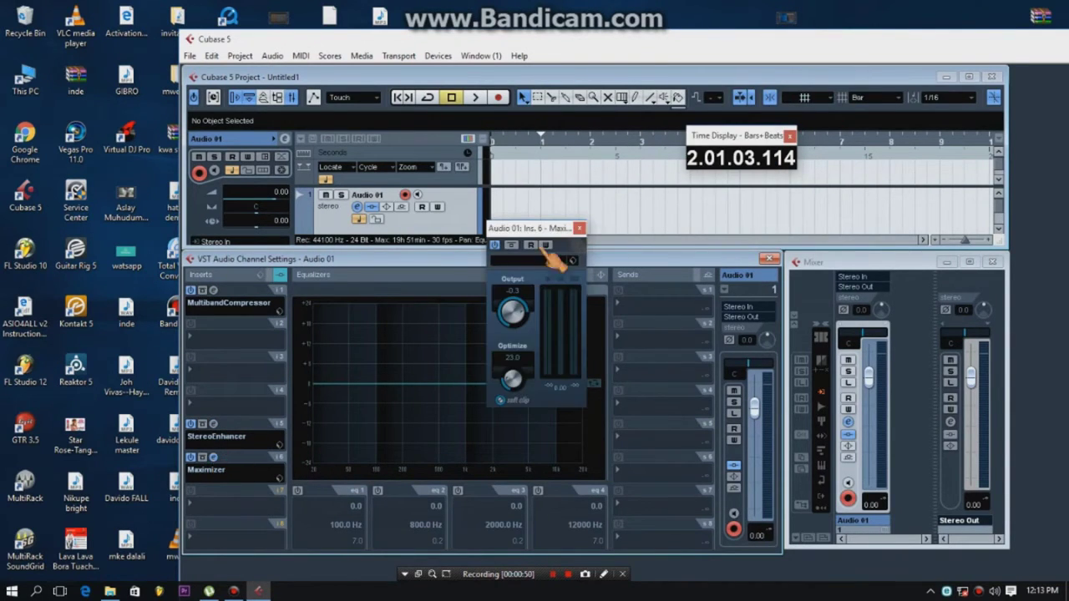
left_click(581, 224)
double_click(543, 77)
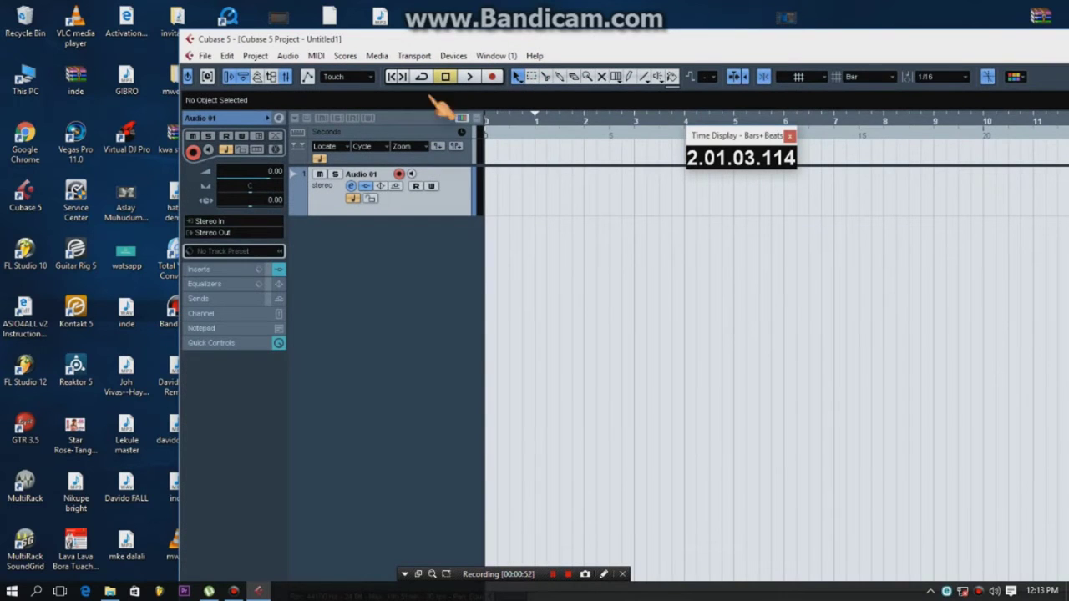
Switch off the StereoEnhancer insert on Audio 01 and check the Maximizer's settings.
left_click(365, 186)
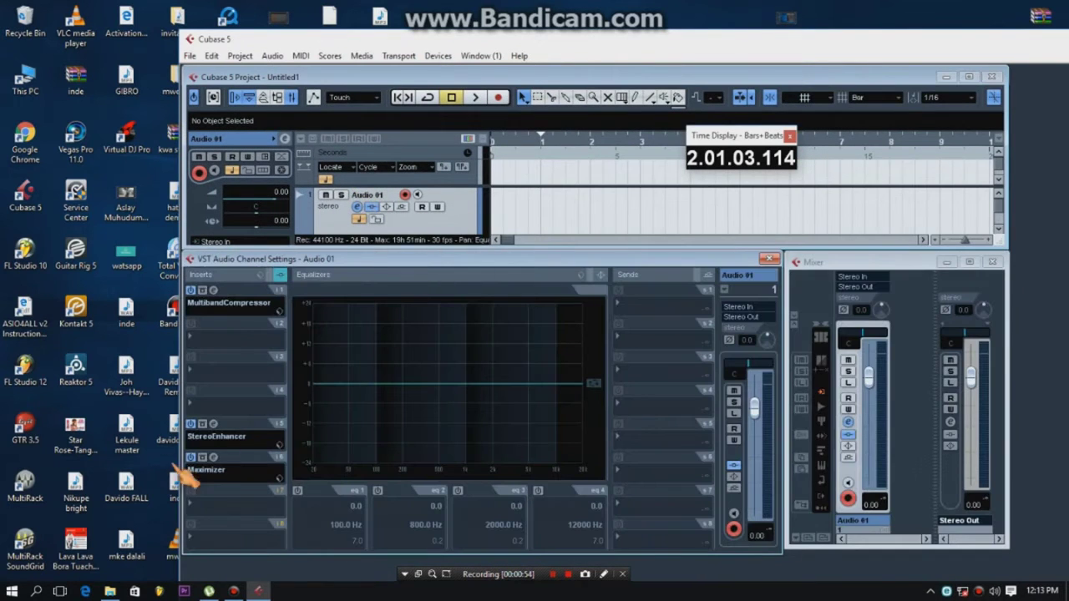
left_click(191, 423)
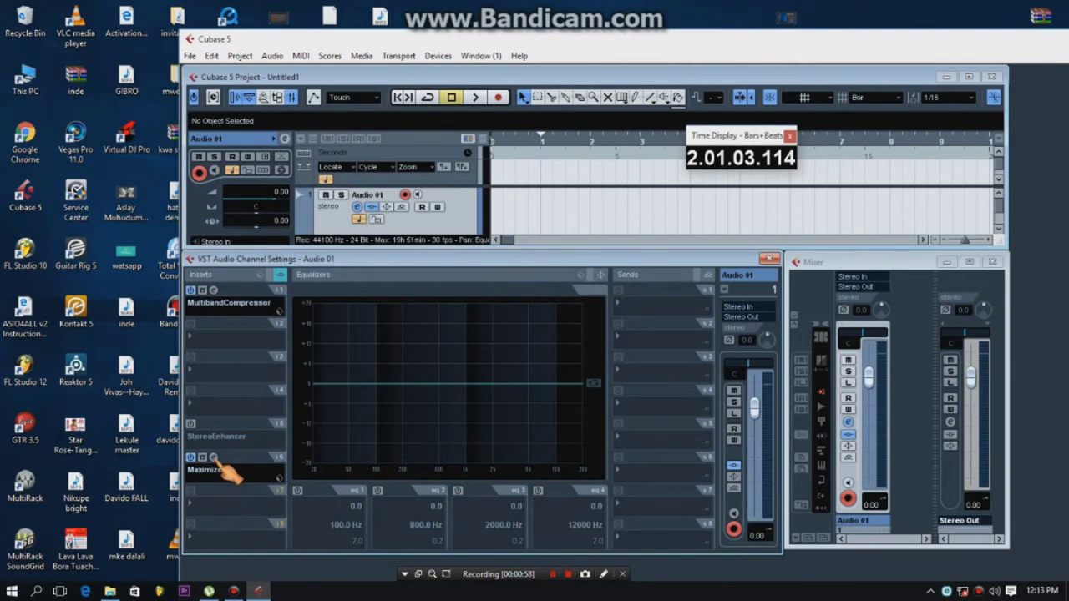
left_click(214, 457)
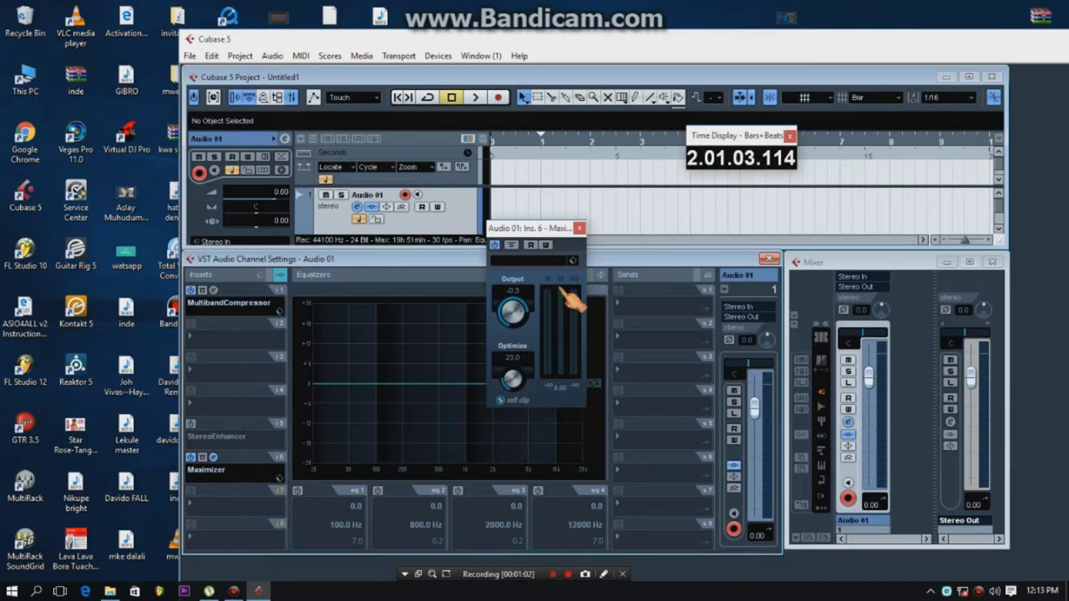
left_click(579, 227)
left_click_drag(476, 260, 617, 165)
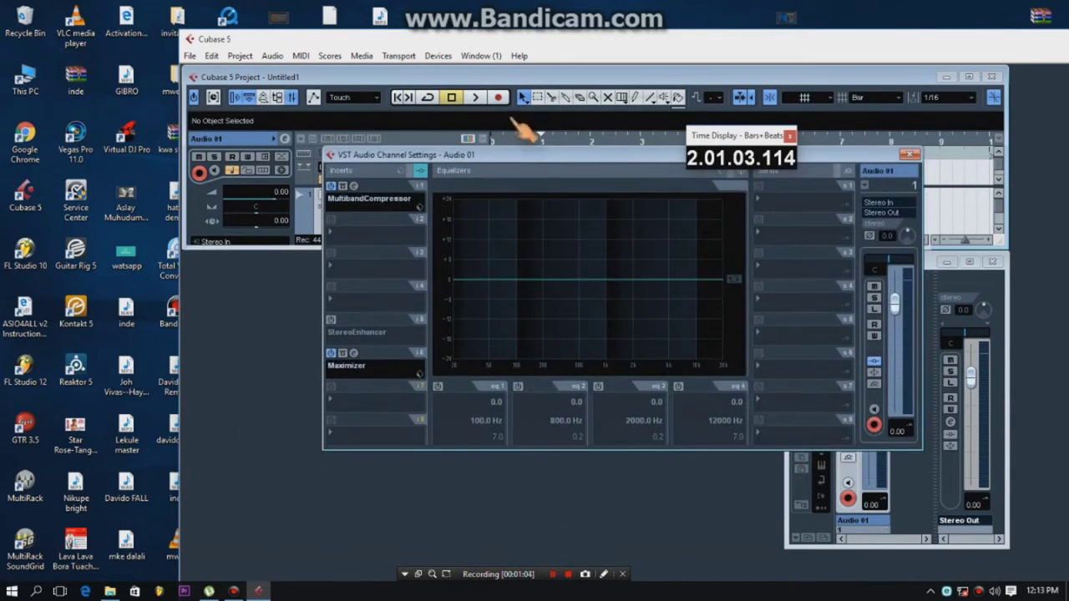
double_click(493, 77)
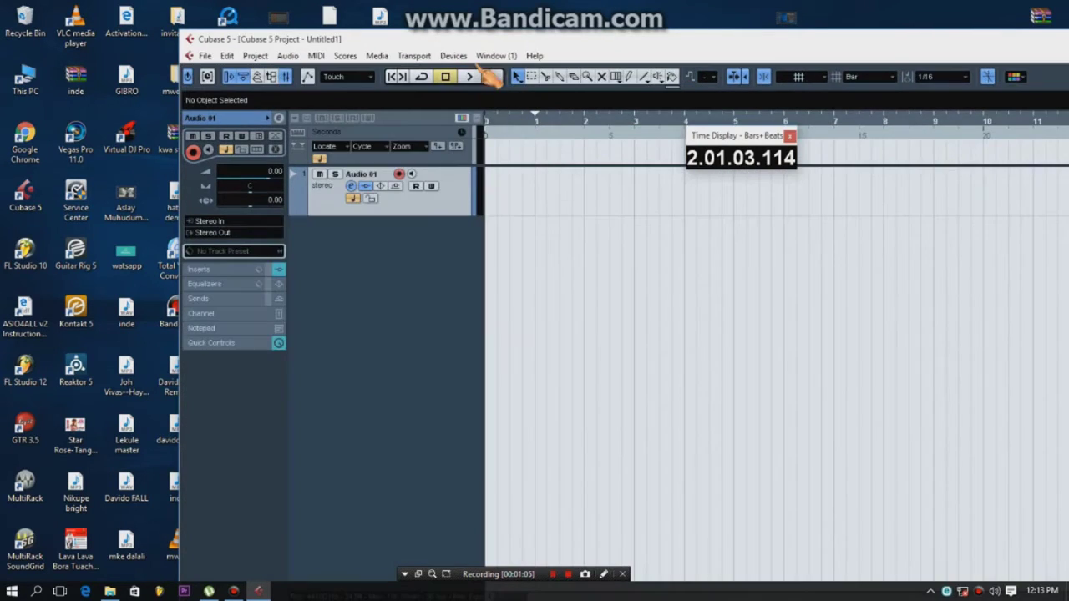
Import the zook MP3 from the desktop onto the Audio 01 track at the start of the timeline.
left_click(352, 186)
left_click(418, 45)
left_click_drag(413, 43, 639, 131)
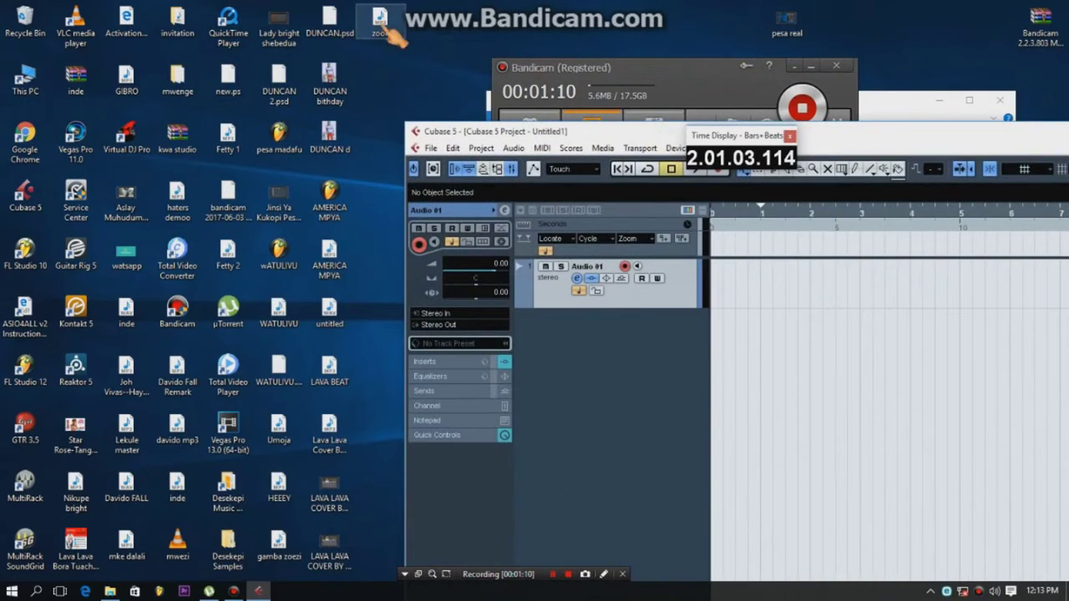
left_click_drag(380, 21, 745, 278)
left_click(583, 387)
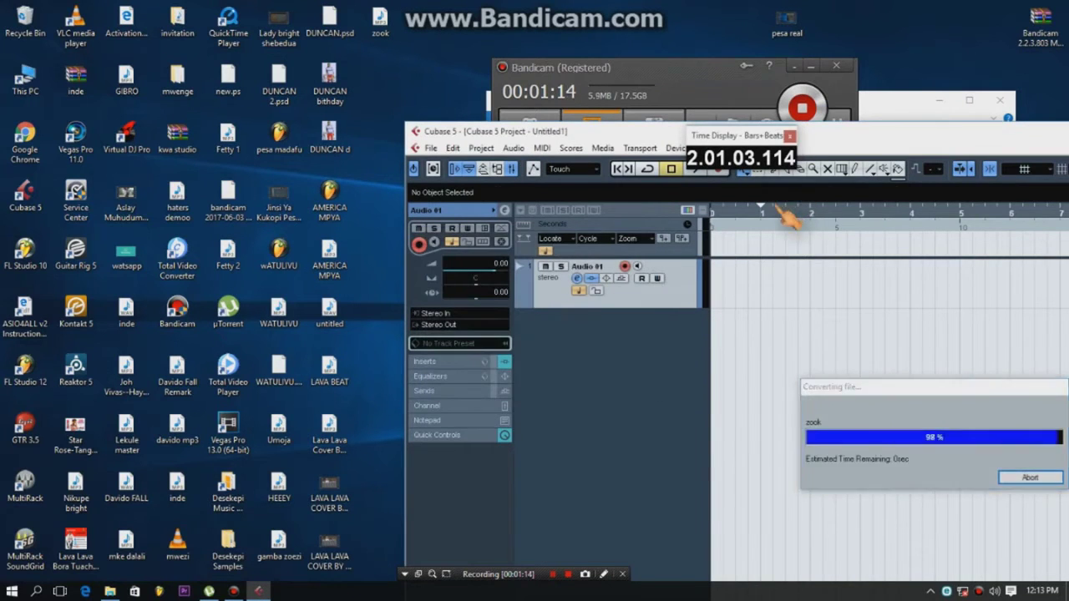
double_click(831, 132)
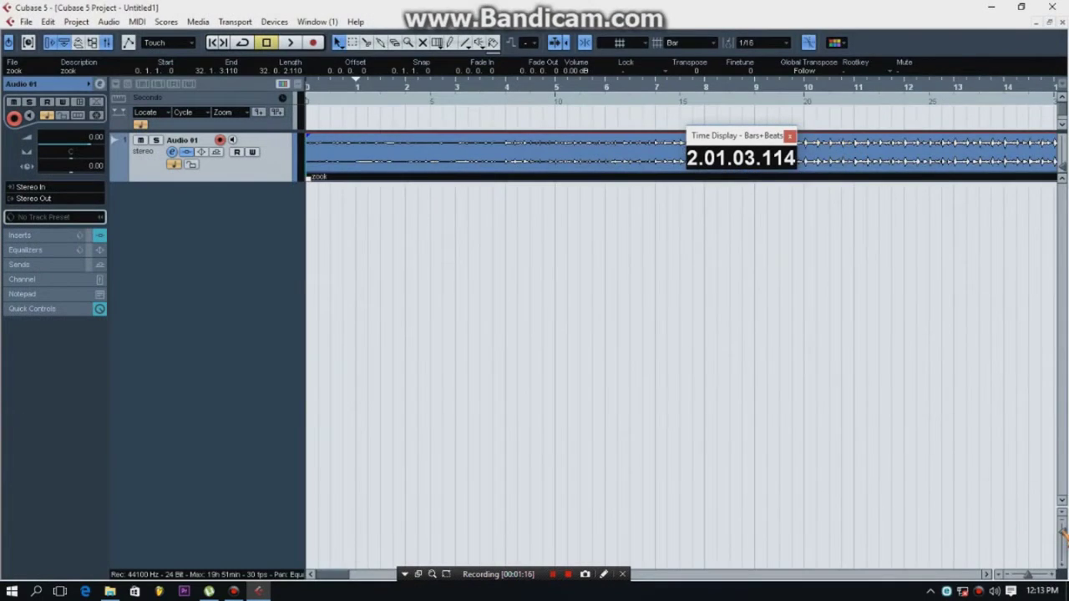
Play the zook clip from its beginning, jumping ahead to just before bar 9.
left_click(1034, 578)
left_click_drag(370, 108, 321, 55)
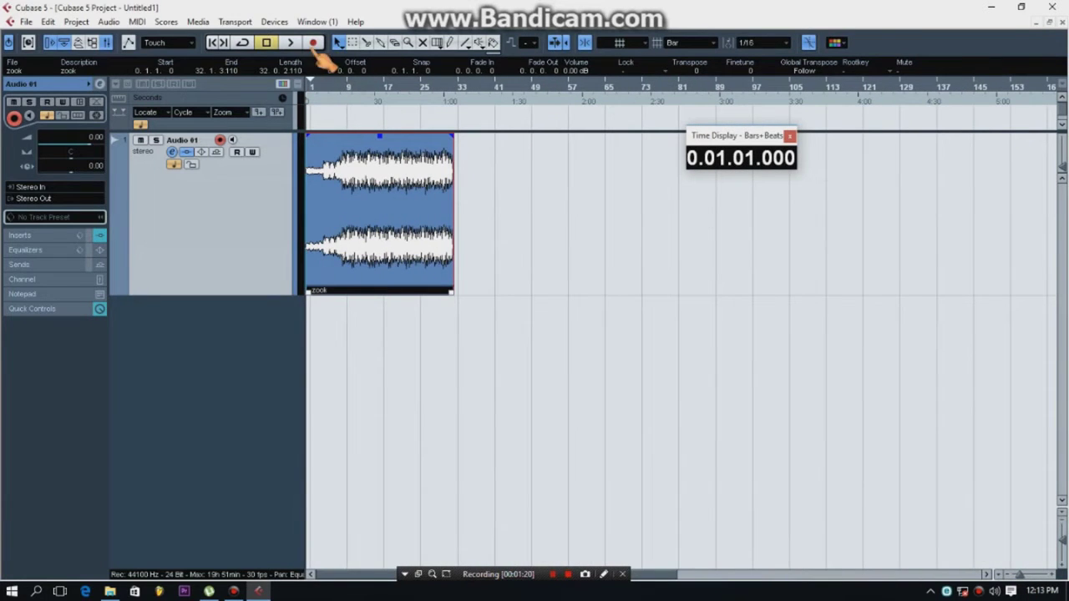
key("space")
left_click(340, 90)
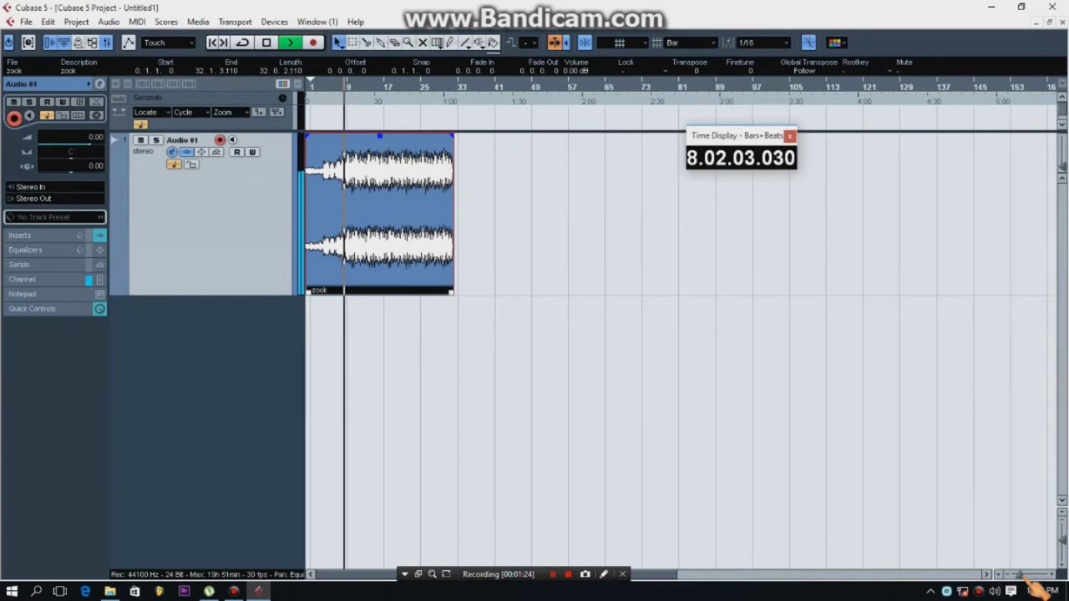
left_click_drag(1021, 575, 1034, 578)
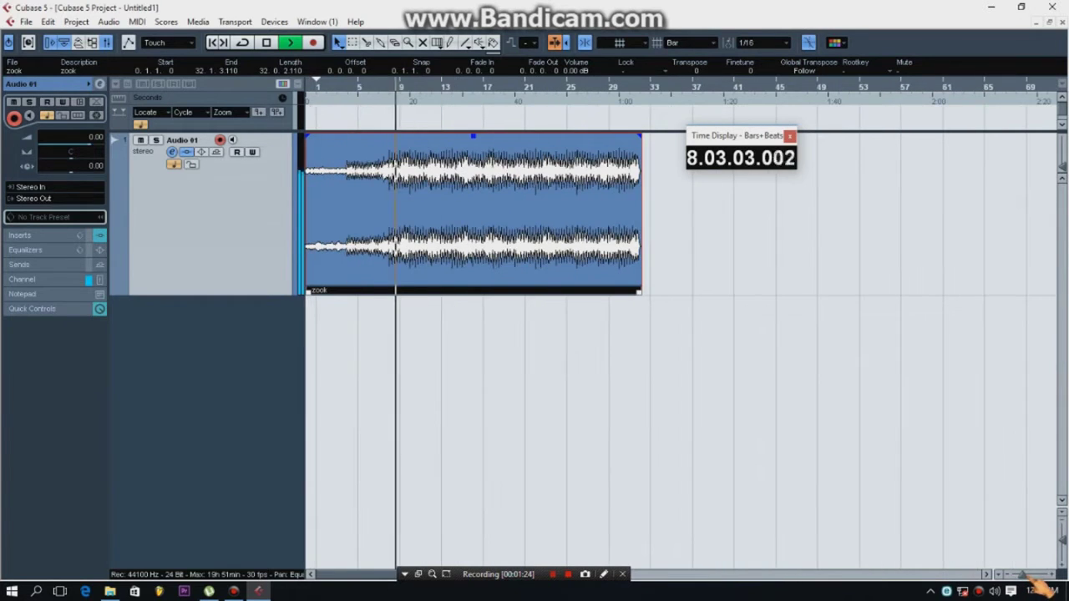
Stop playback and normalize the zook clip on the Audio 01 track.
left_click(268, 43)
left_click_drag(349, 102, 269, 91)
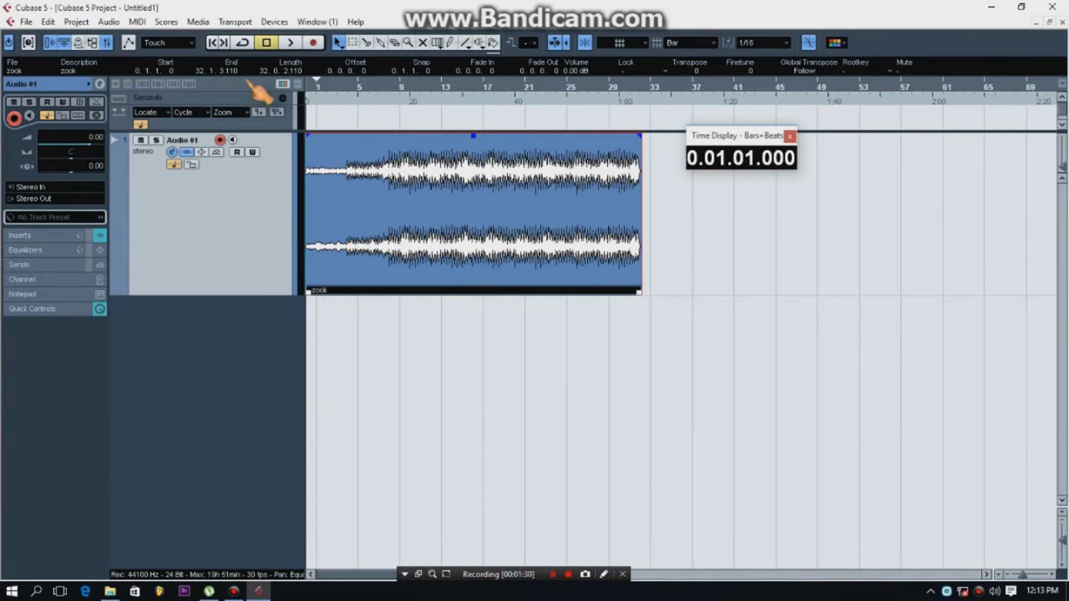
left_click(109, 22)
mouse_move(131, 38)
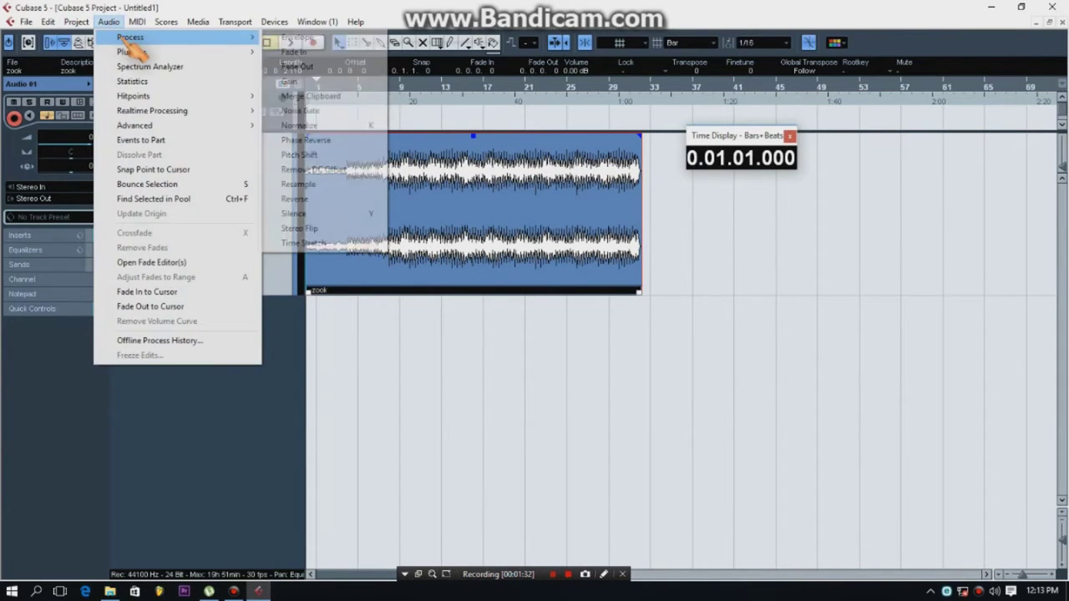
left_click(311, 125)
left_click(705, 259)
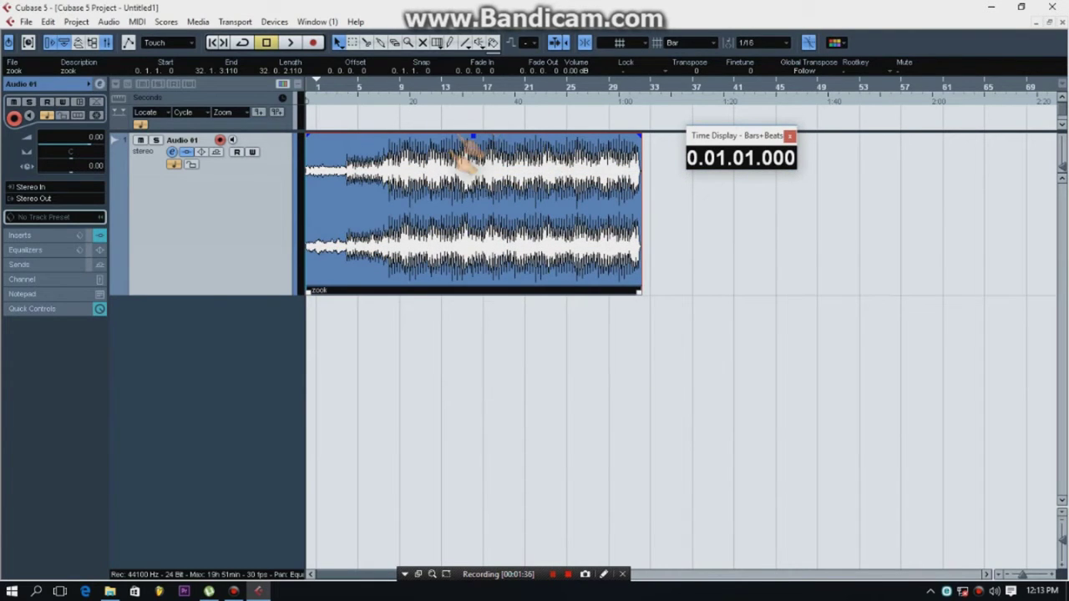
Replace the Maximizer in Audio 01's sixth insert slot with Slate Digital FG-X and load its Loud RnB preset.
left_click(369, 88)
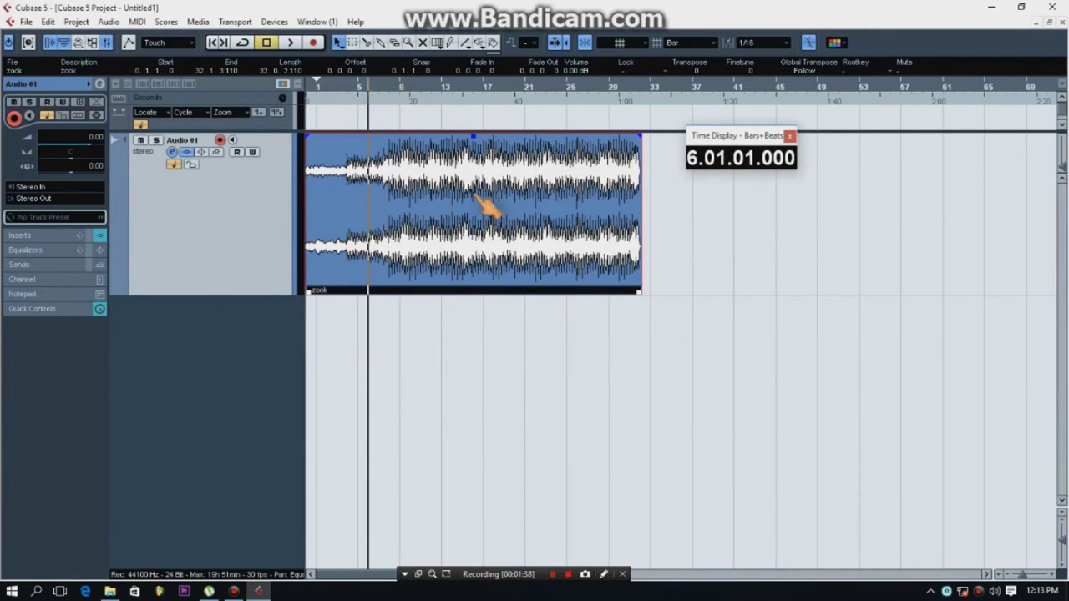
left_click(172, 152)
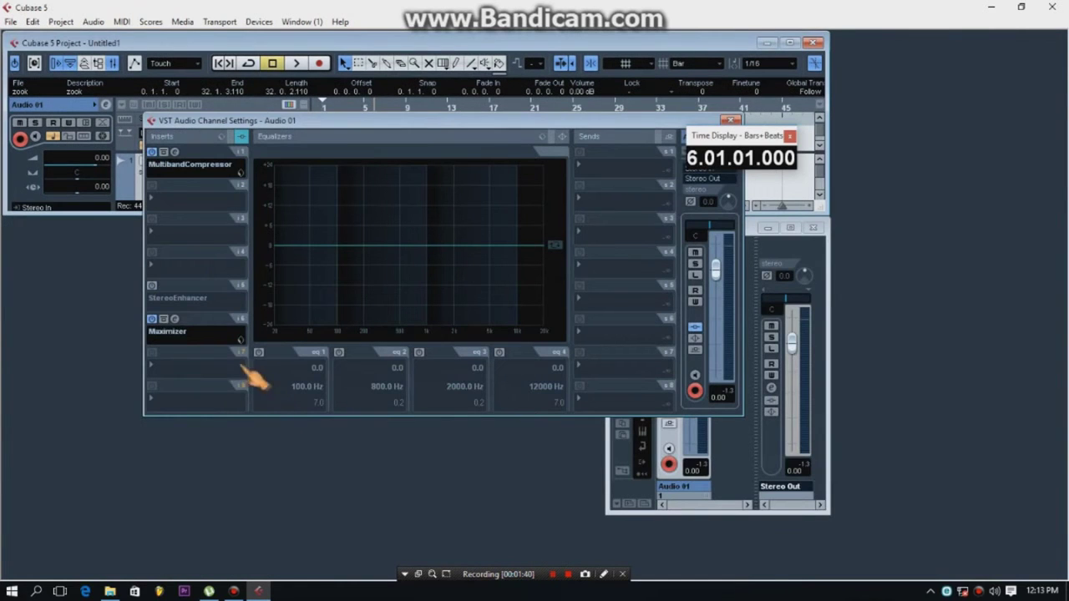
left_click(177, 336)
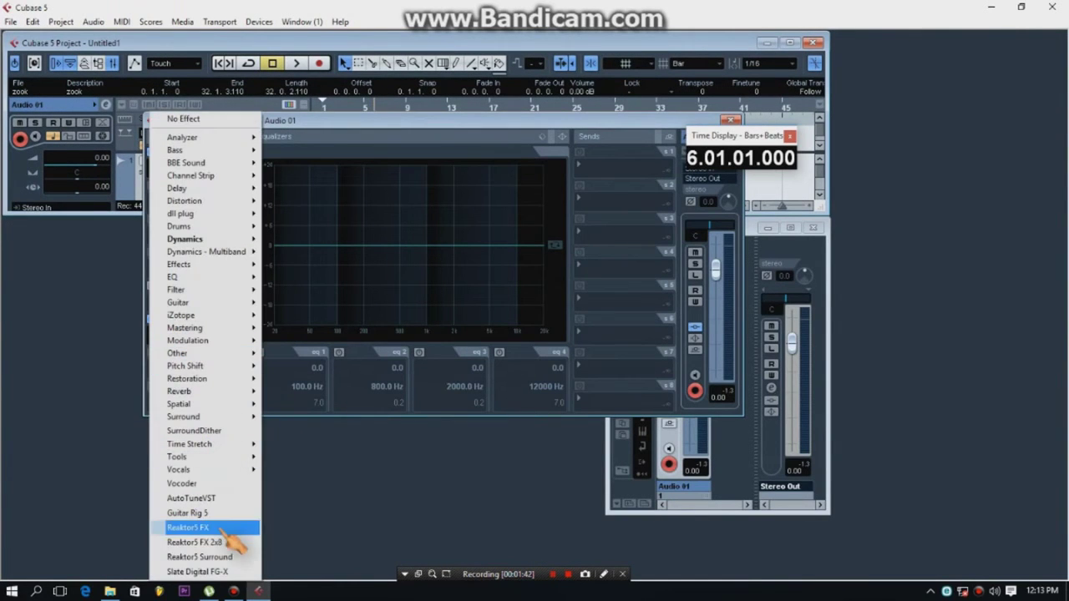
left_click(222, 573)
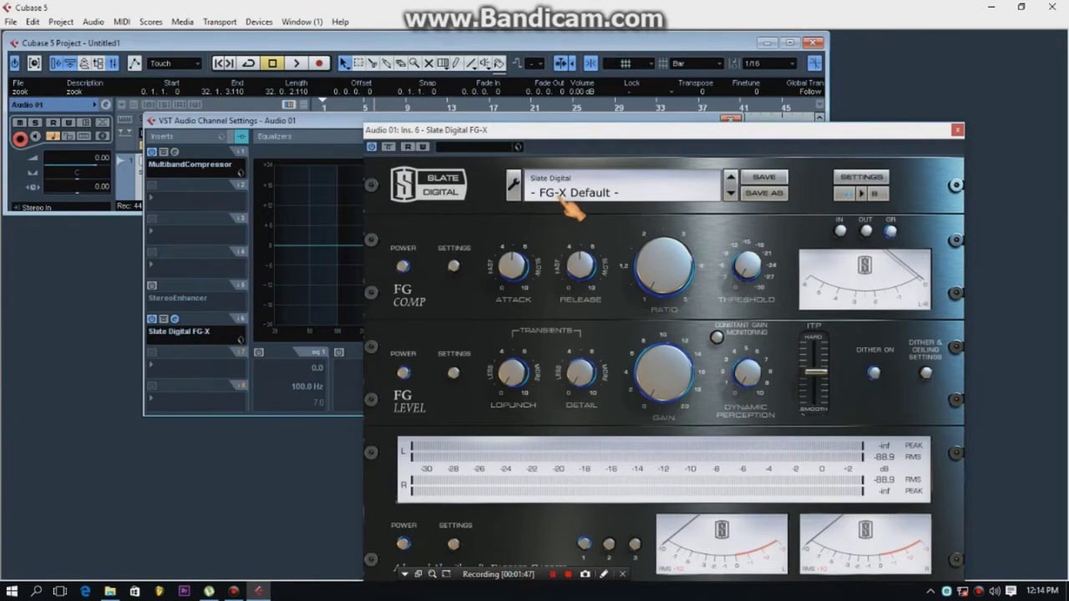
left_click(567, 202)
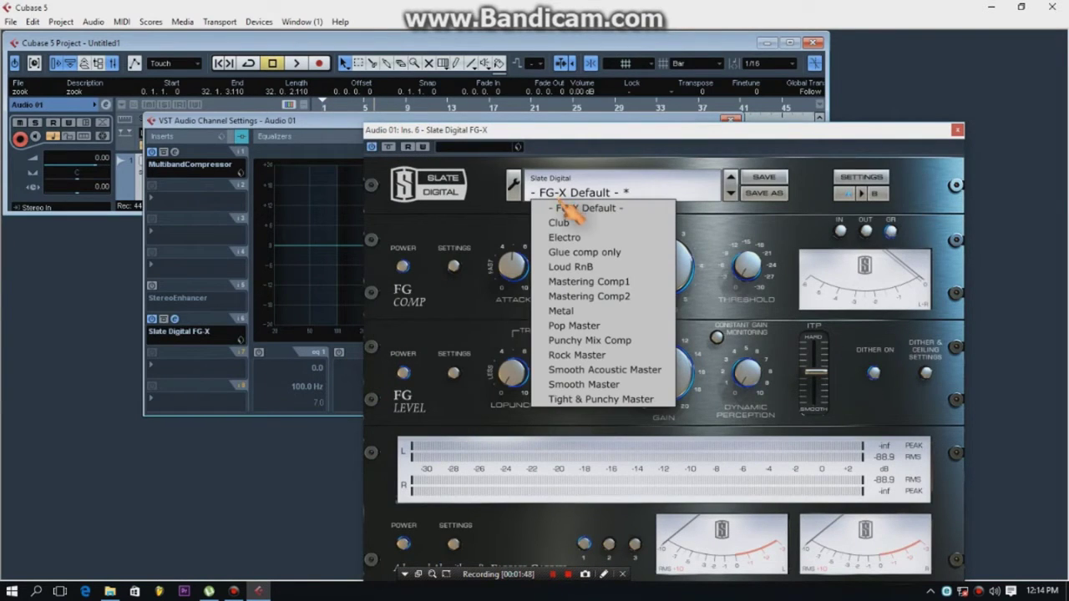
left_click(585, 270)
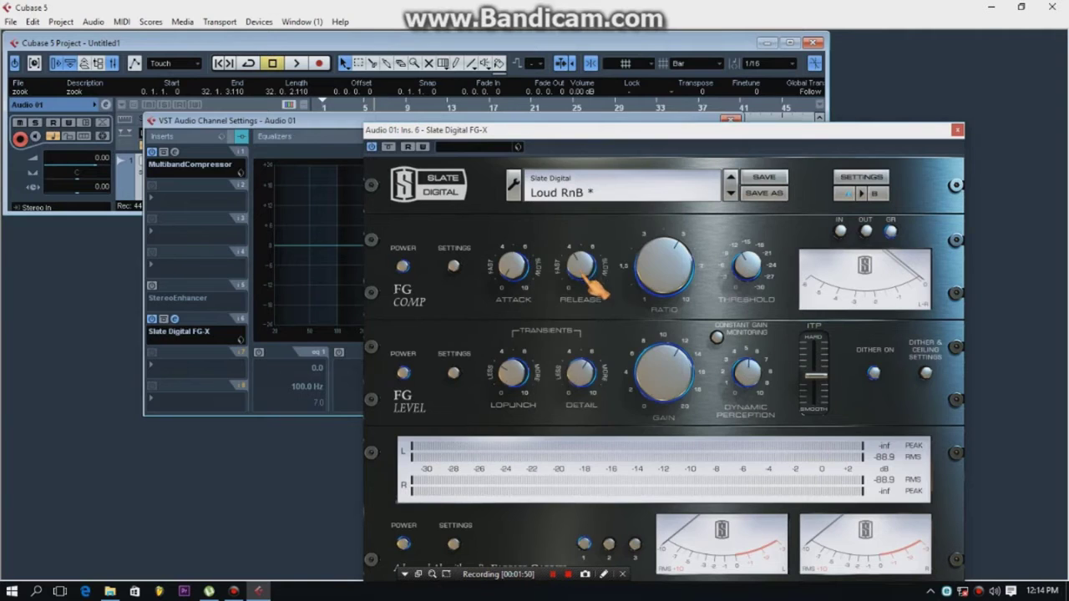
Play the zook clip from bar 5 to hear the Loud RnB preset, then stop playback.
double_click(561, 43)
left_click(360, 89)
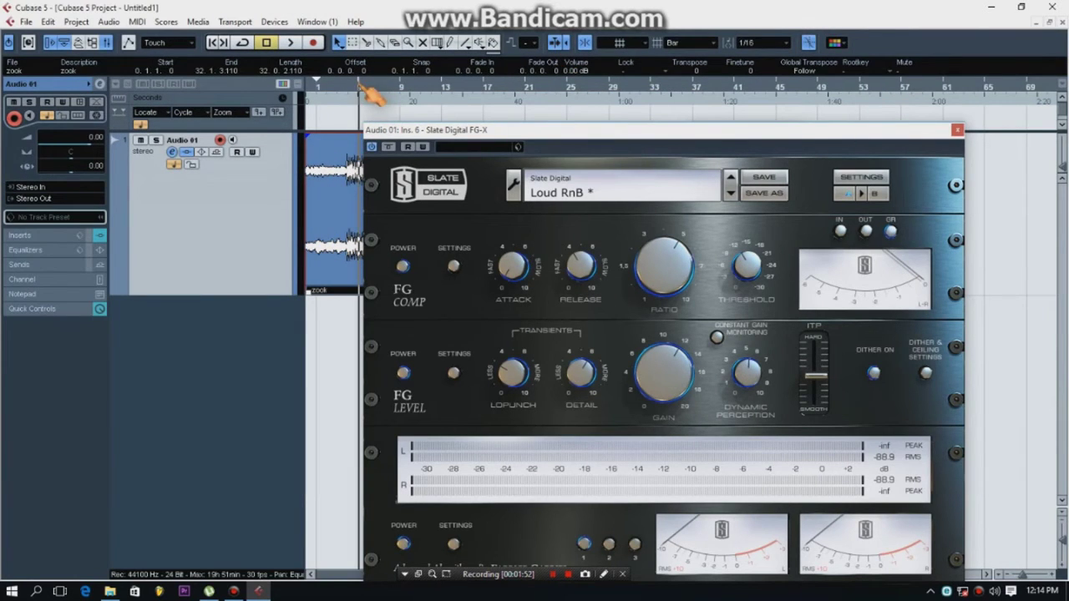
key("space")
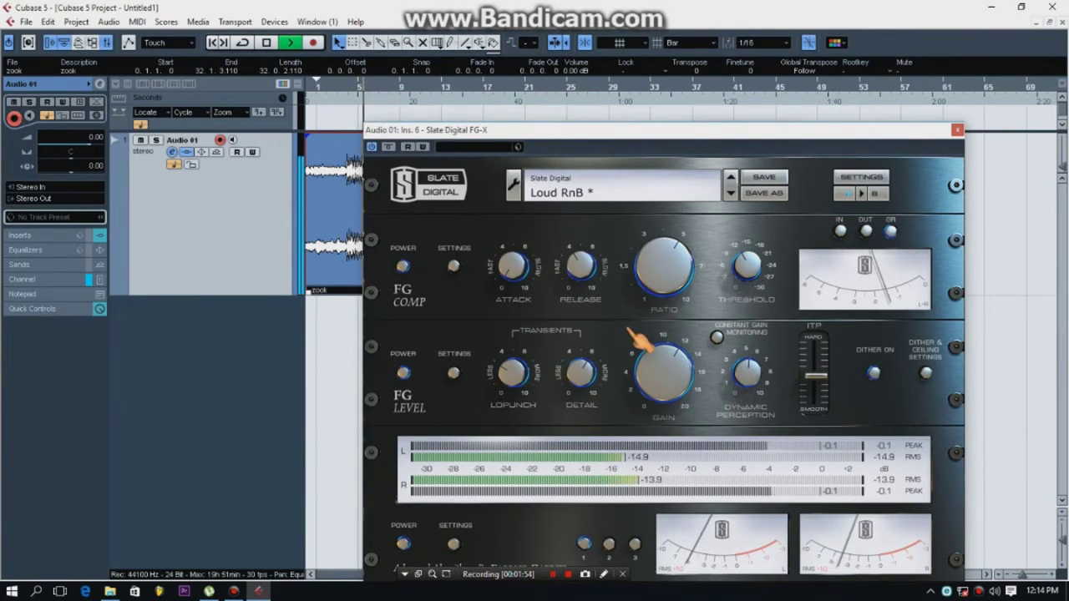
key("space")
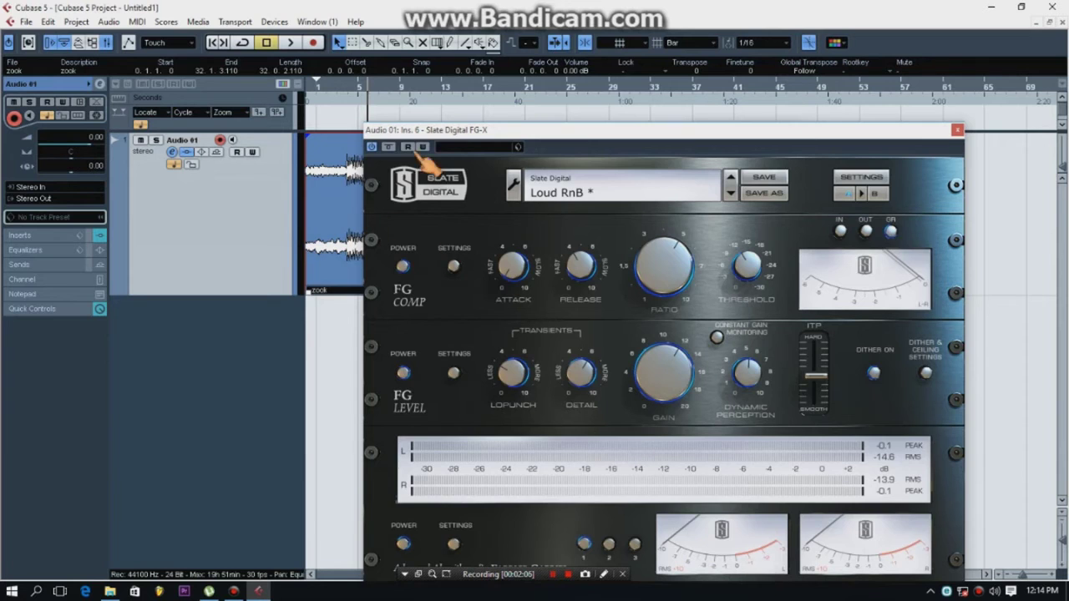
Resume playback and lower the FG-X level gain to just above 10, then close the plug-in's window.
left_click_drag(452, 136, 593, 132)
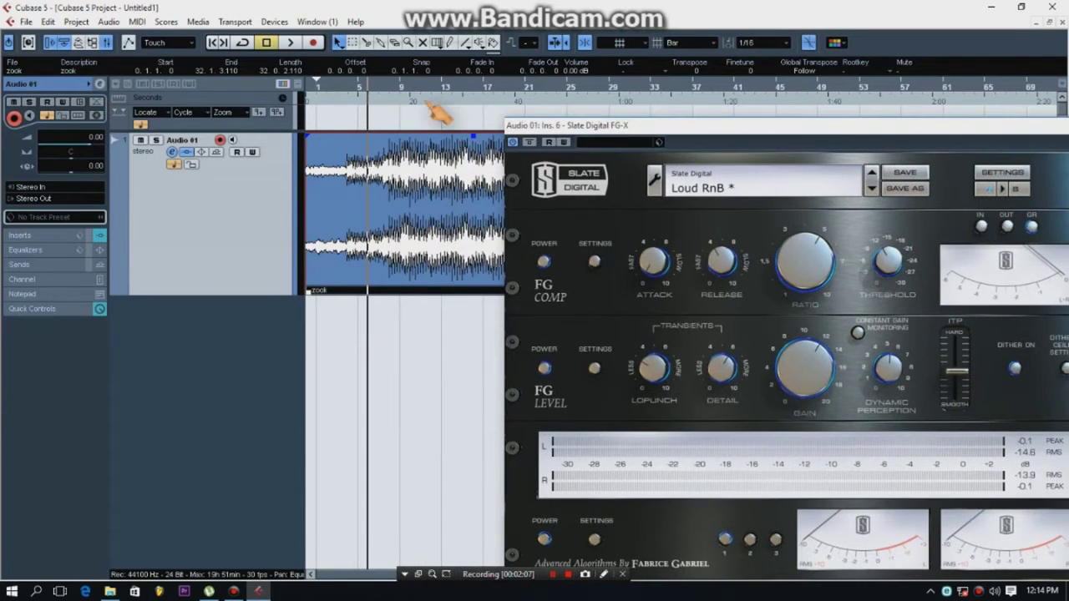
left_click(289, 42)
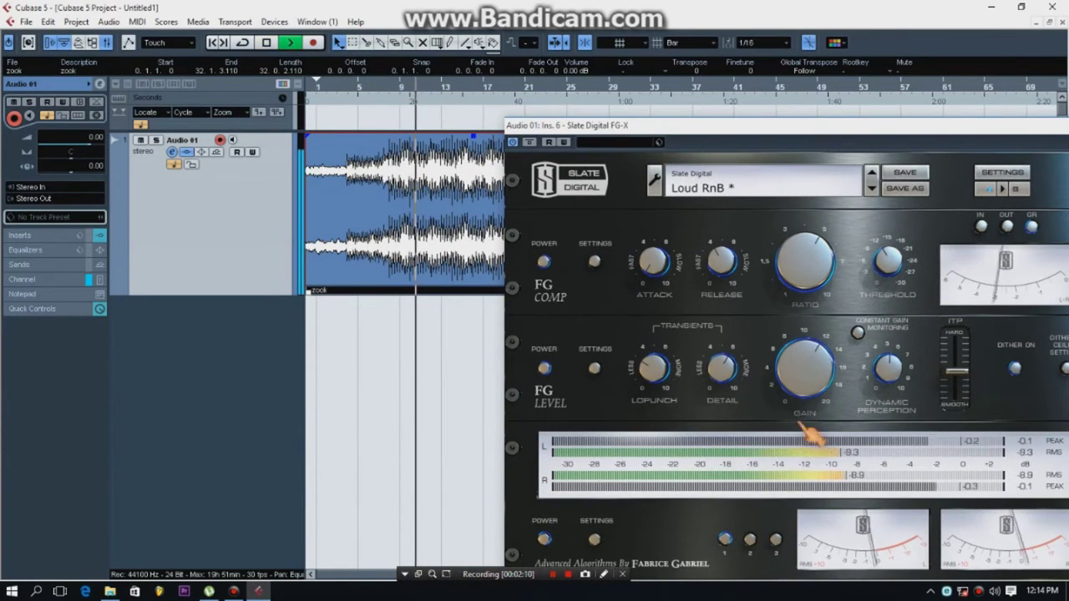
mouse_move(810, 388)
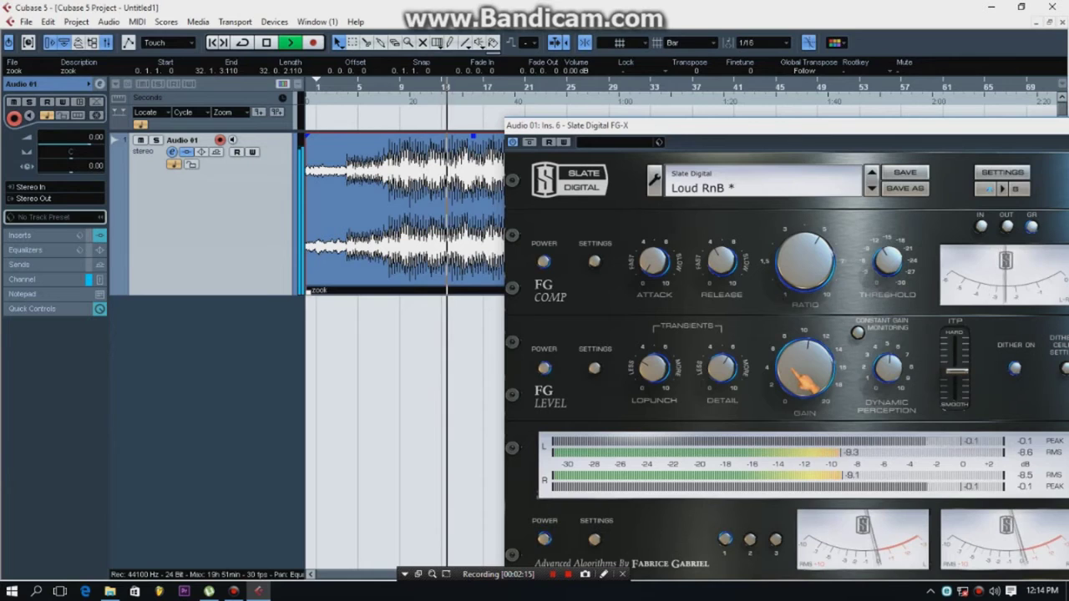
scroll(806, 380, "up", 1)
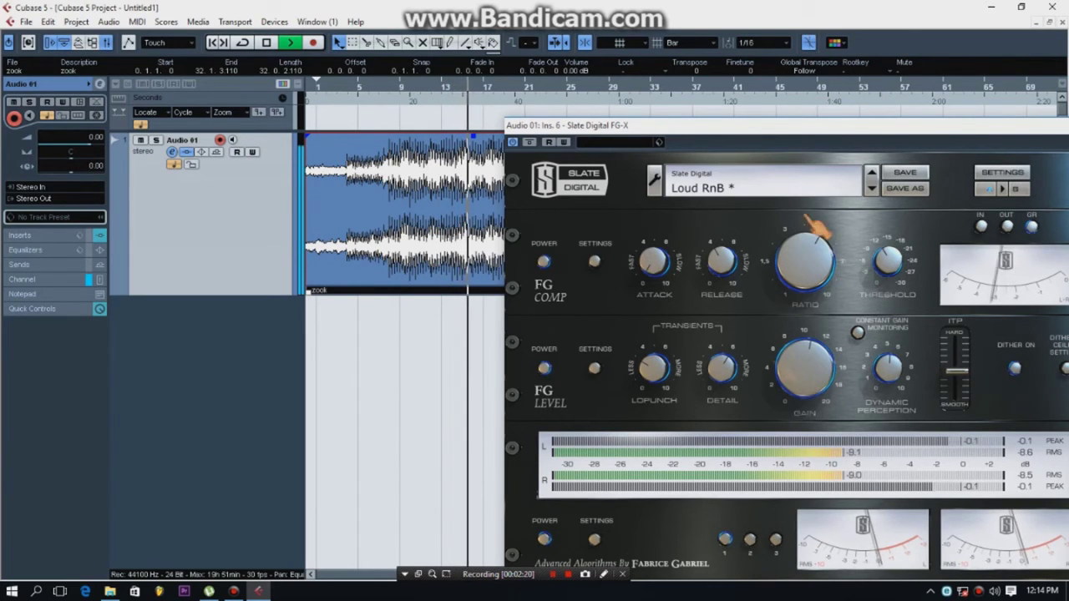
left_click_drag(890, 124, 564, 157)
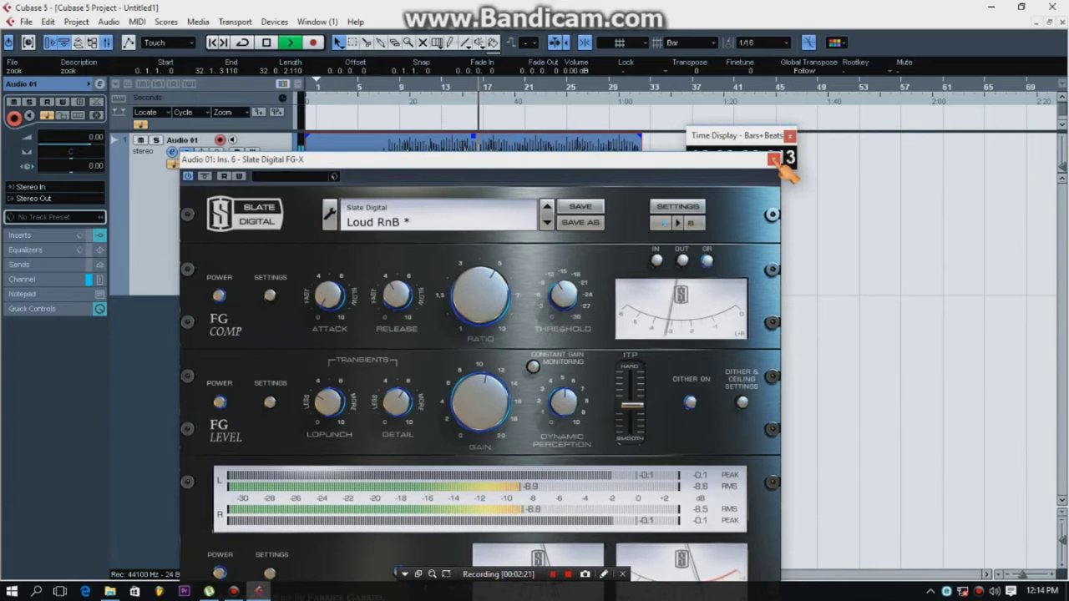
left_click(774, 160)
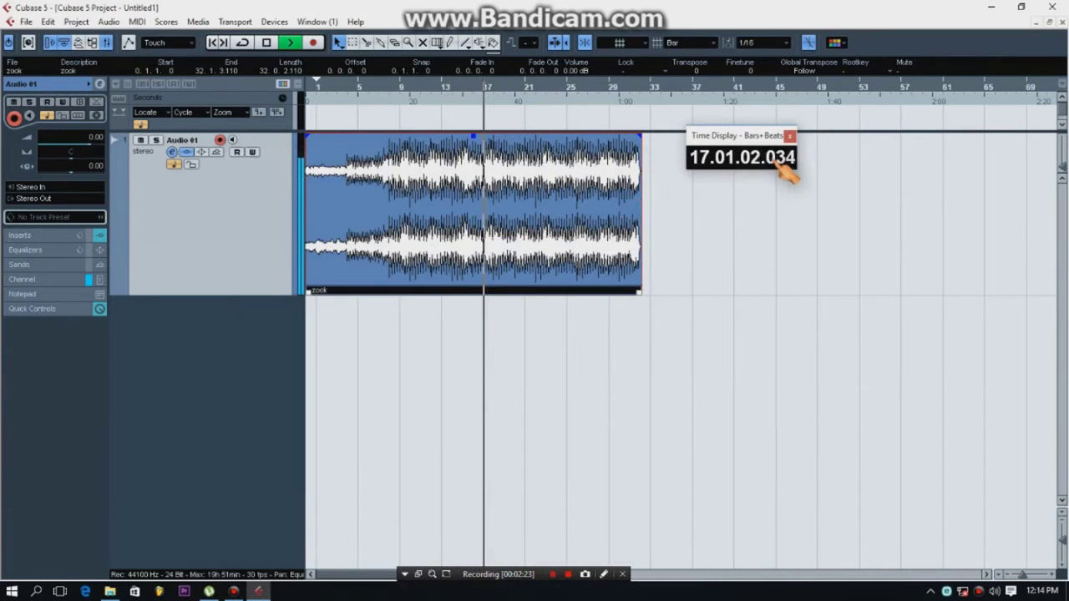
Recheck the FG-X insert in Audio 01's channel settings while the clip plays, then stop playback.
left_click(173, 152)
left_click_drag(384, 131, 537, 88)
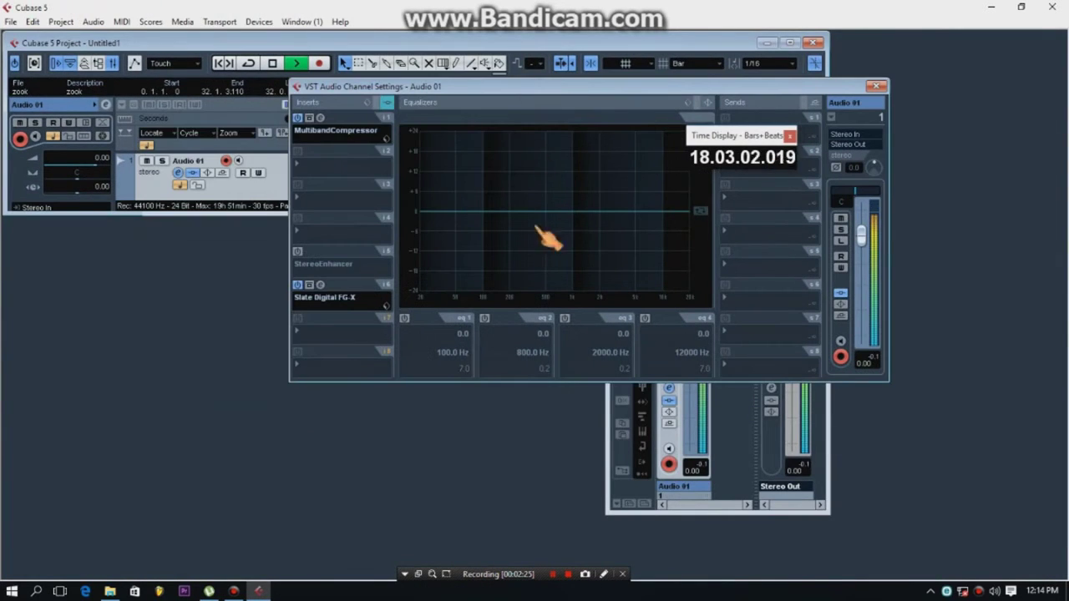
left_click(320, 285)
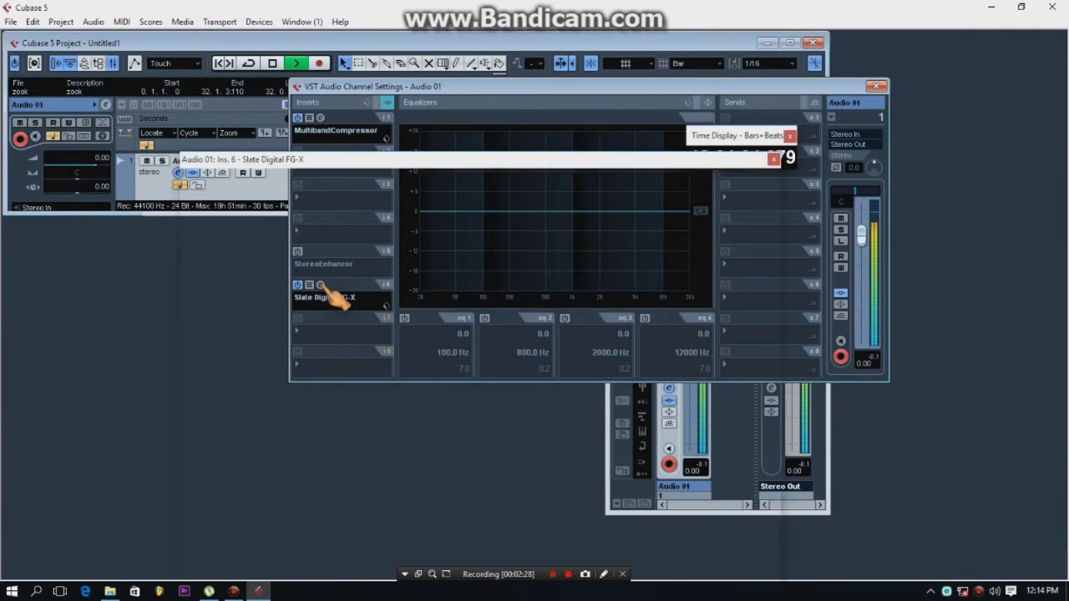
left_click(775, 159)
key("space")
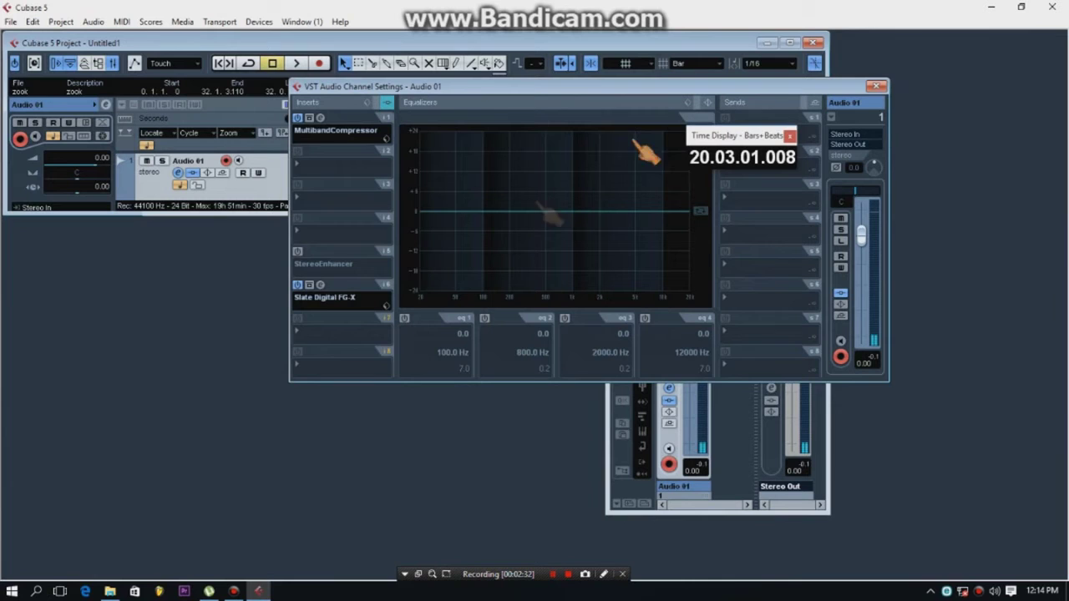
Add DeEsser Stereo to Audio 01's third insert slot and switch it off.
left_click(310, 208)
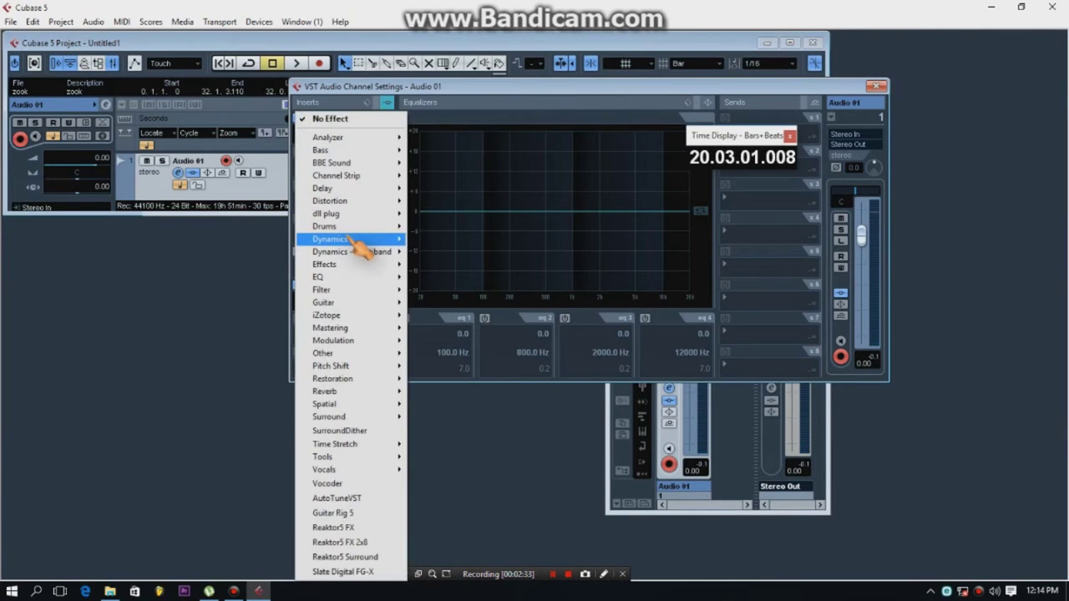
mouse_move(355, 242)
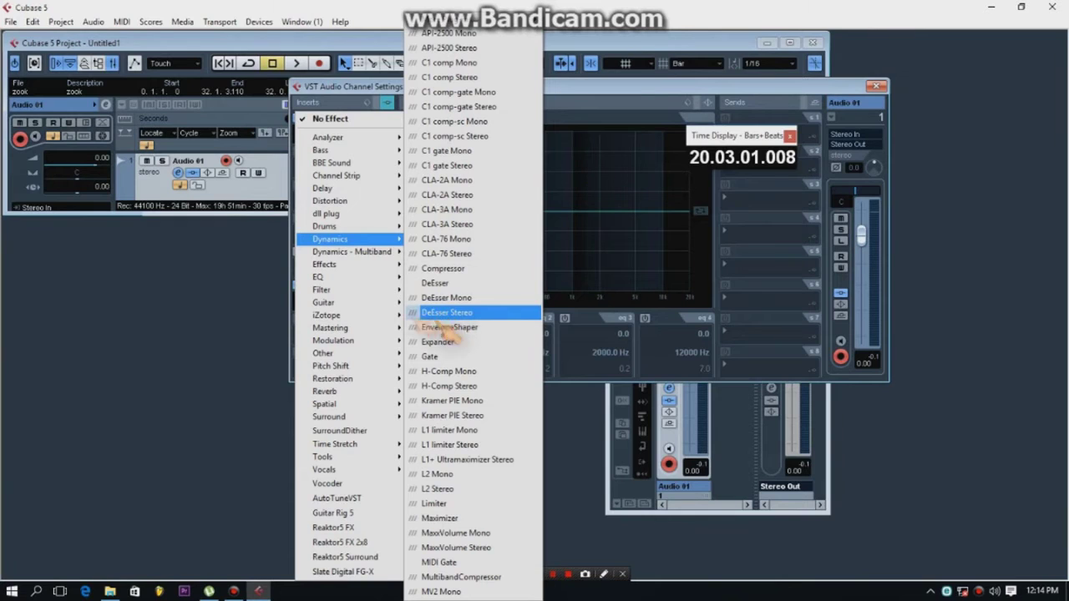
key("Escape")
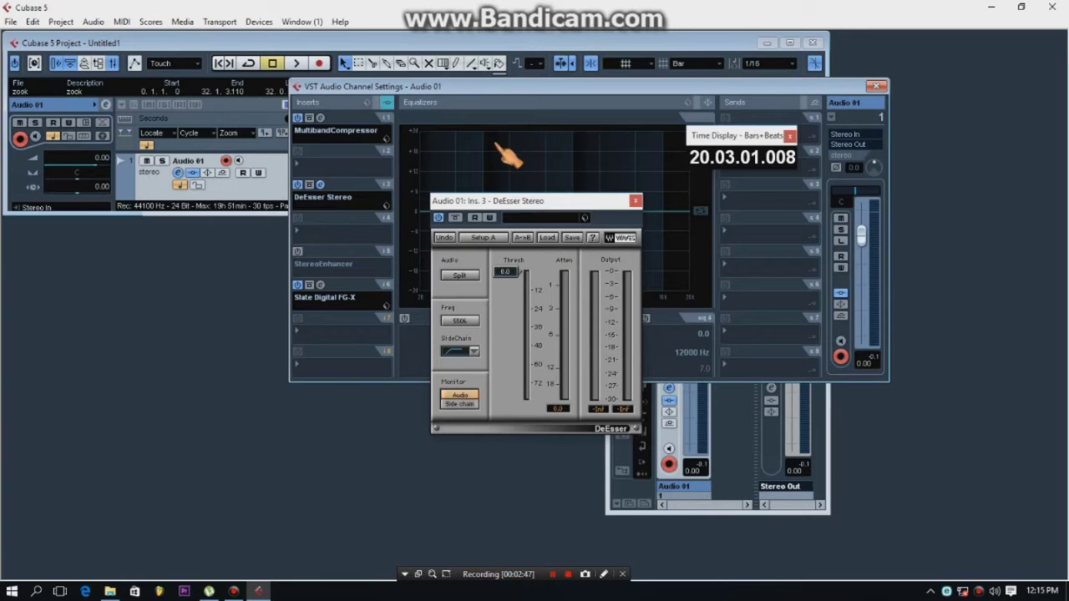
left_click(299, 185)
Set the left and right locators around the zook clip and start playback from its beginning.
double_click(447, 42)
left_click(334, 91)
key("Home")
key("p")
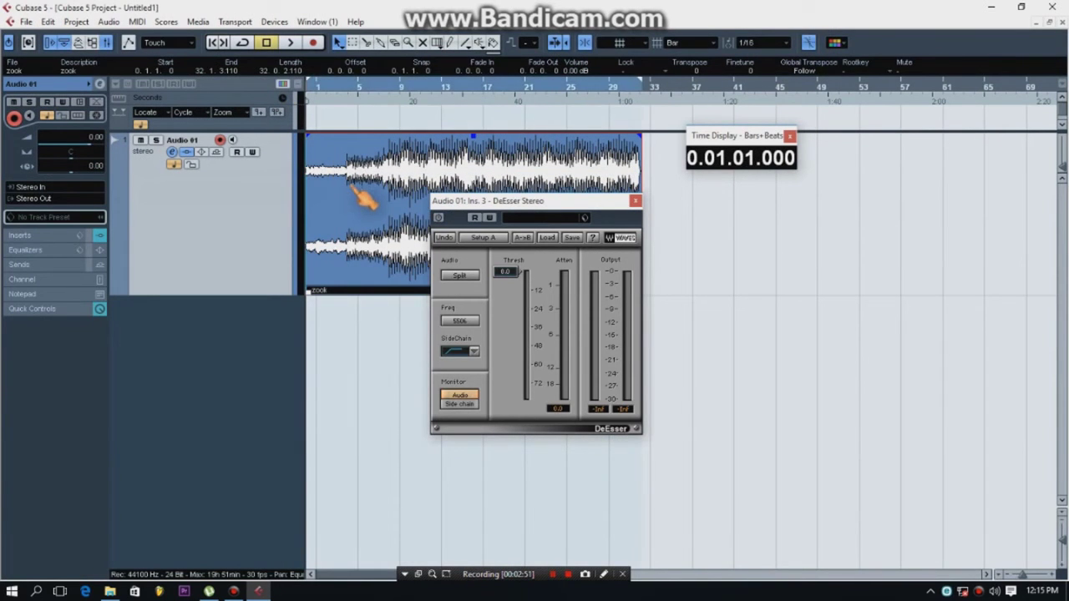
left_click(636, 201)
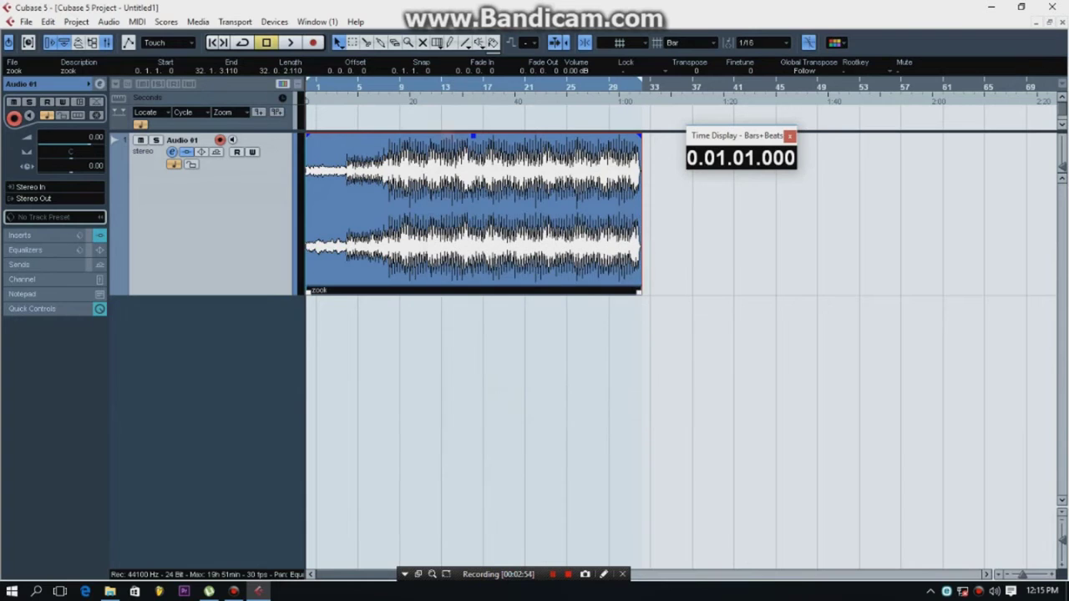
key("space")
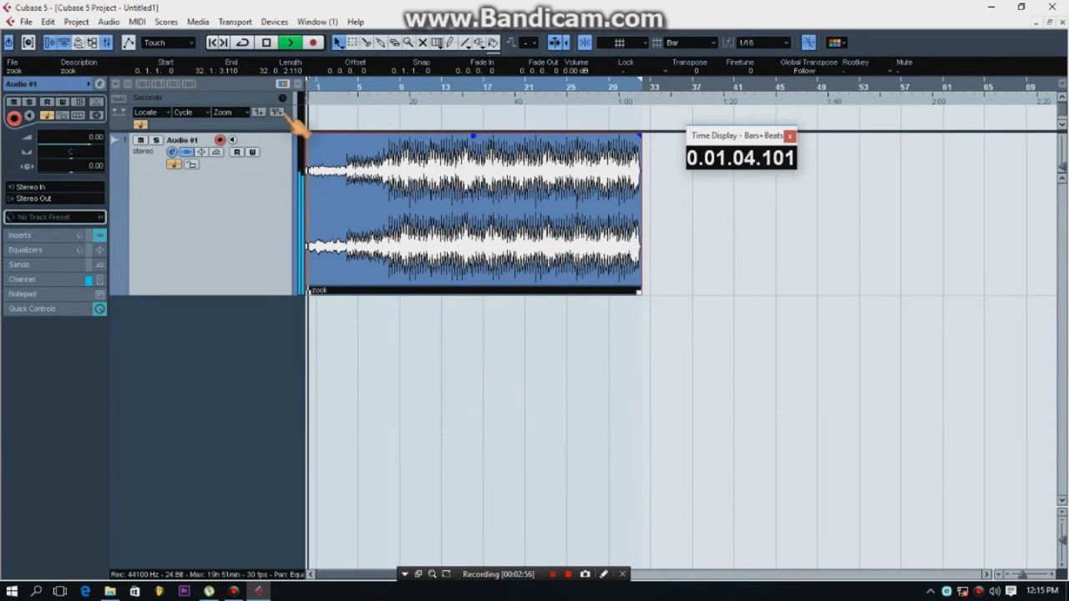
Open the audio mixdown export and keep MPEG 1 Layer 3 File as the file format.
left_click(25, 21)
mouse_move(79, 256)
left_click(248, 286)
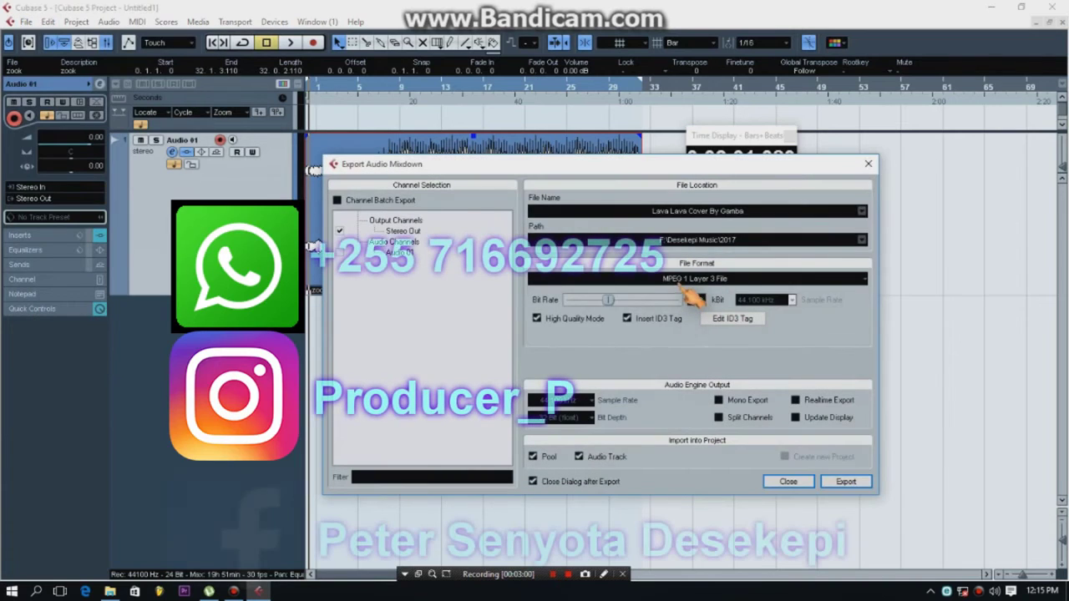
left_click(690, 282)
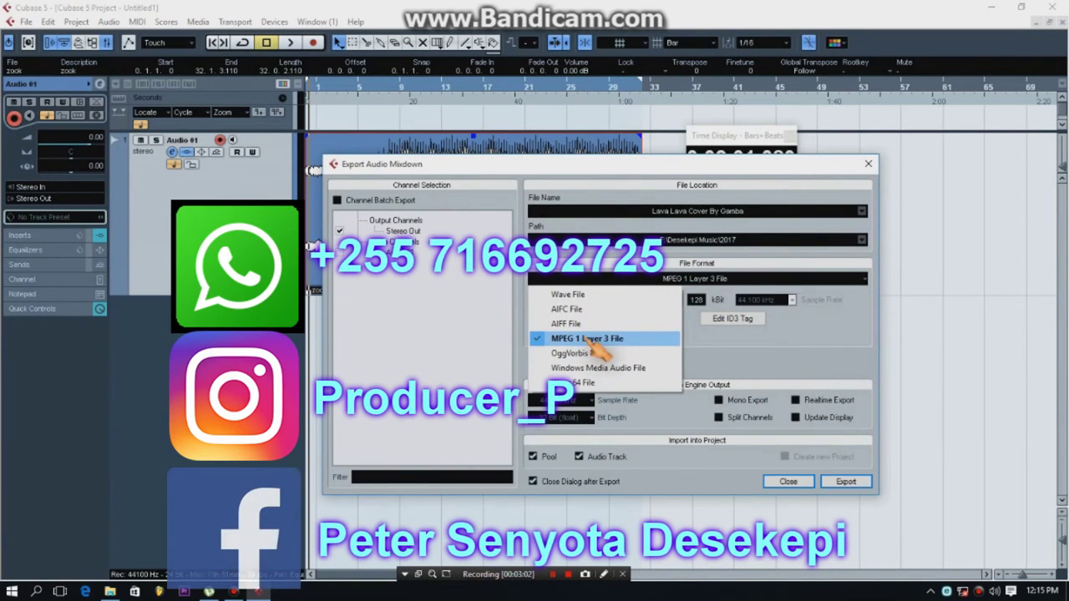
left_click(590, 339)
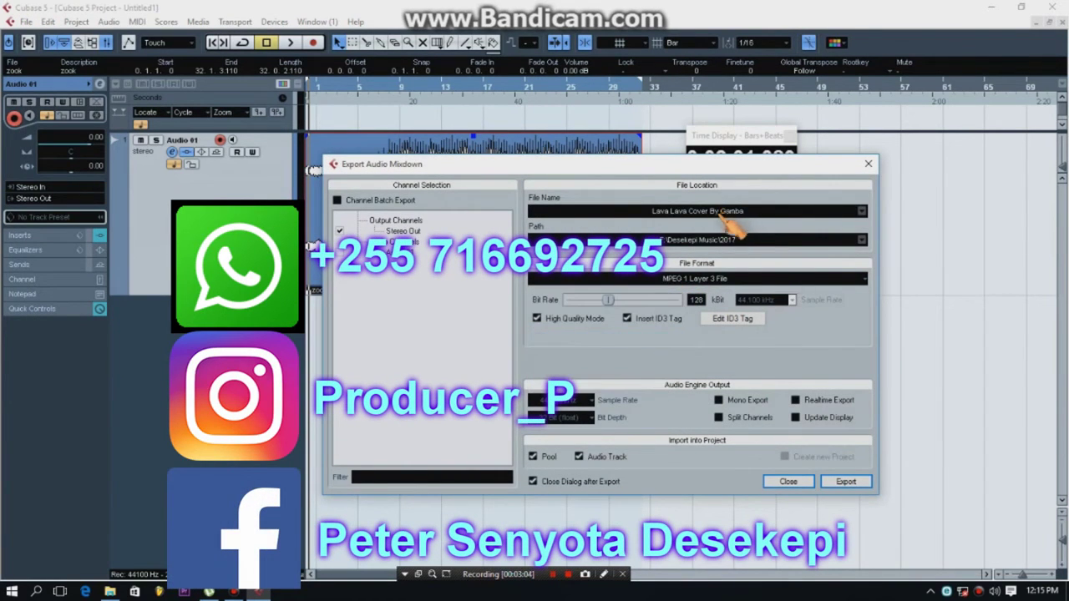
Export the mixdown to the Desktop as zook master and accept its import options with the file copied to the working directory.
left_click(725, 242)
left_click(430, 237)
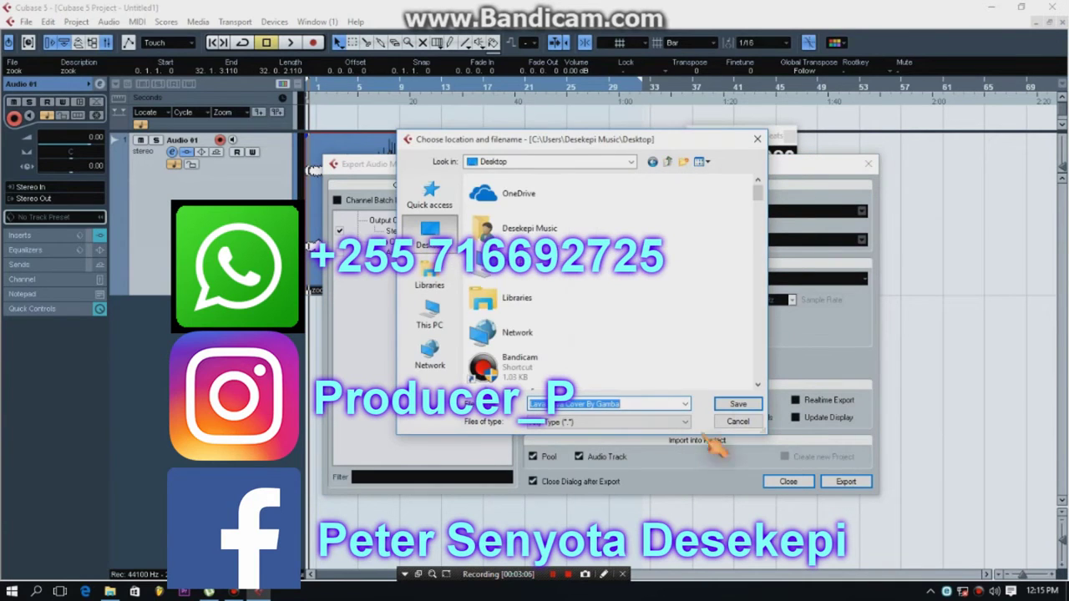
left_click(737, 404)
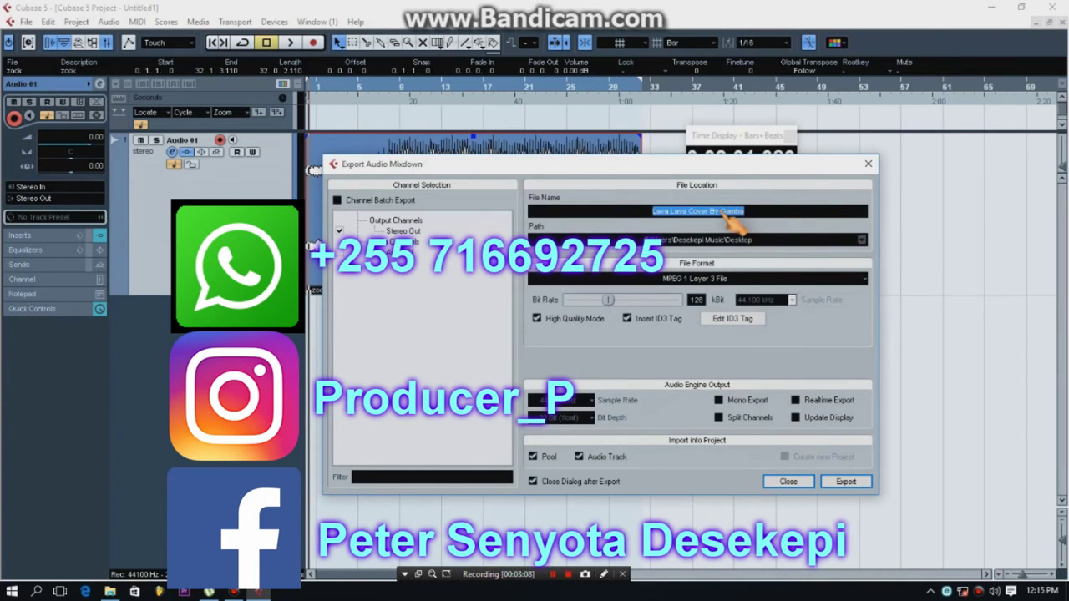
type("zook master")
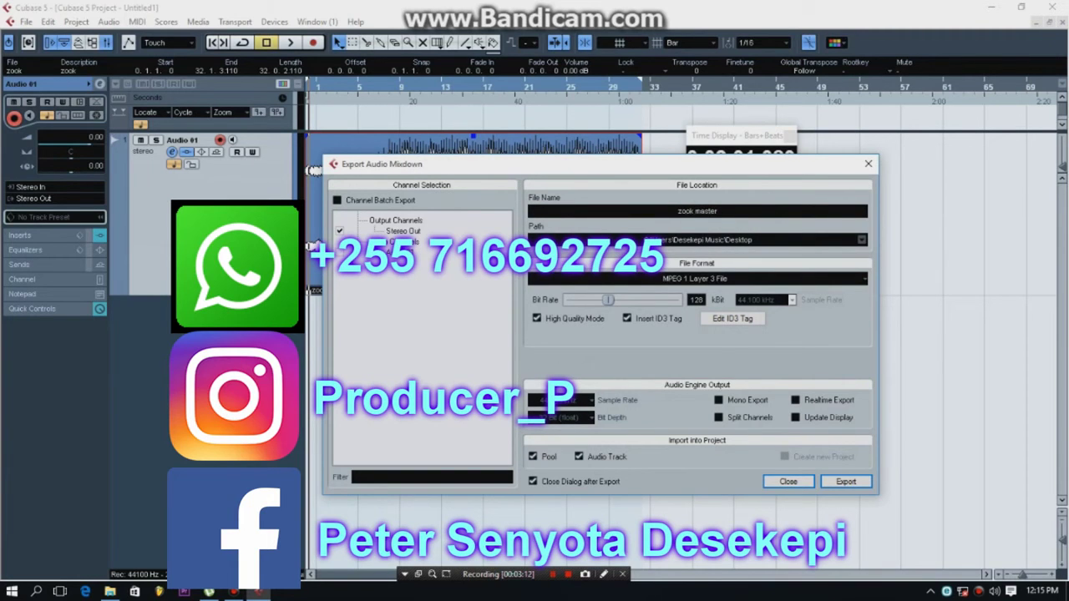
left_click(846, 481)
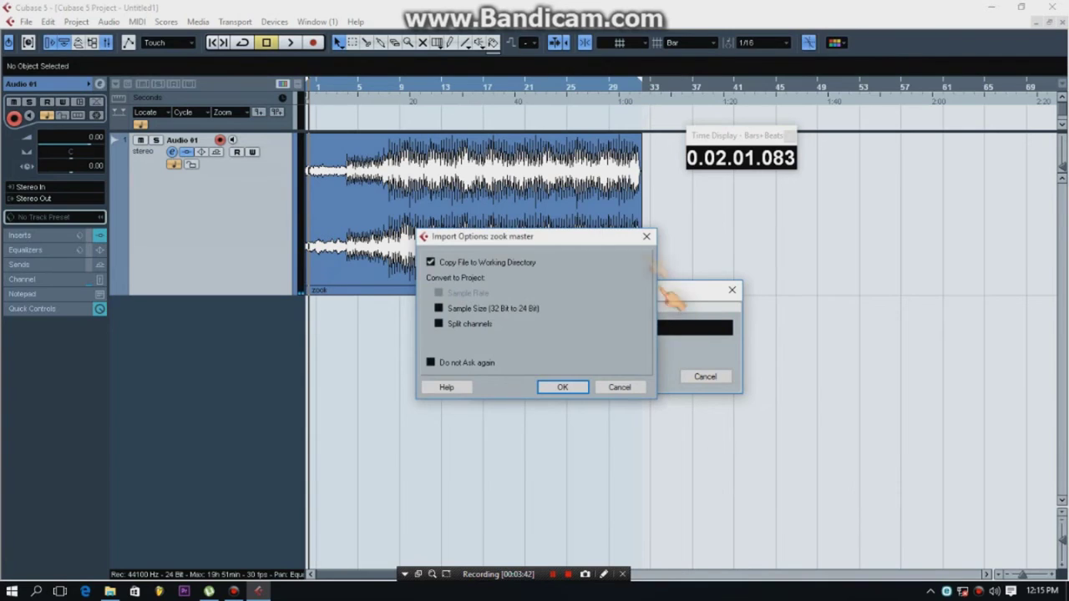
left_click(683, 289)
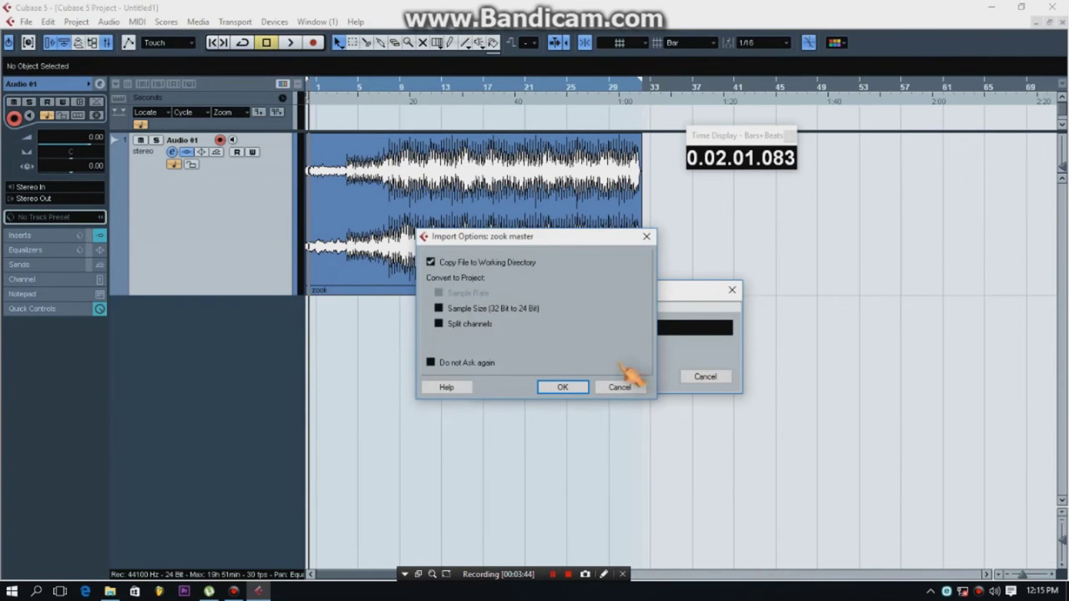
left_click(561, 388)
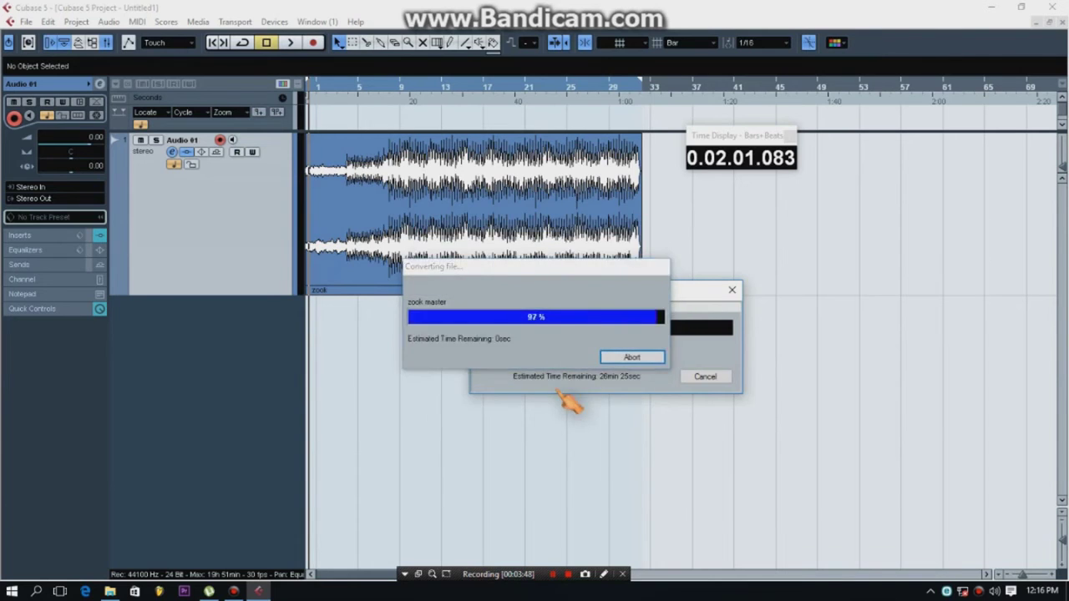
Import the zook master file from the desktop below Audio 01 as a new version, copying it to the working directory.
left_click_drag(384, 15, 821, 48)
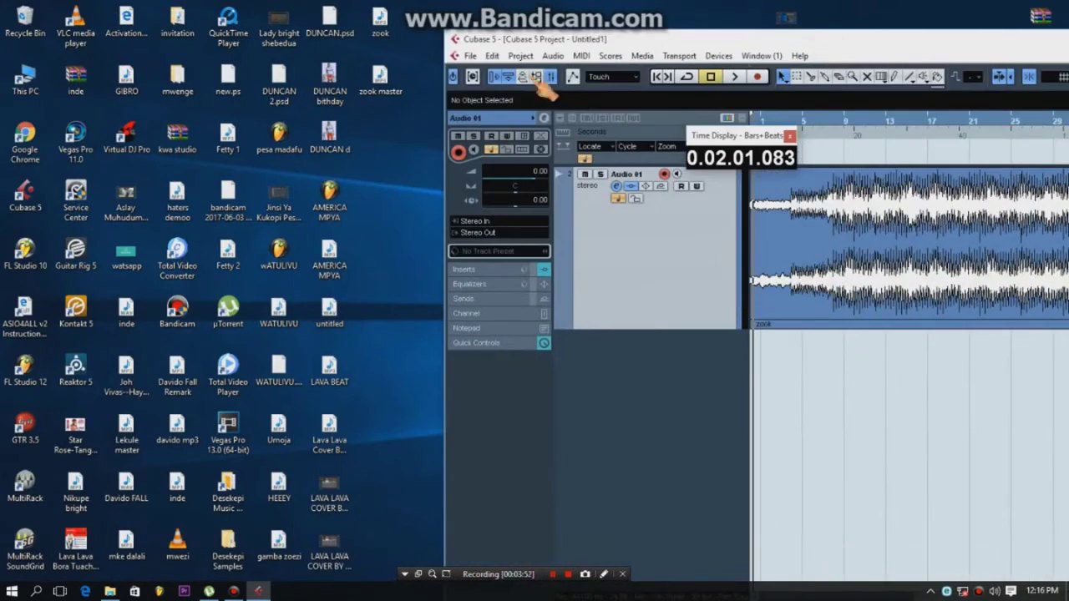
left_click_drag(760, 338, 762, 343)
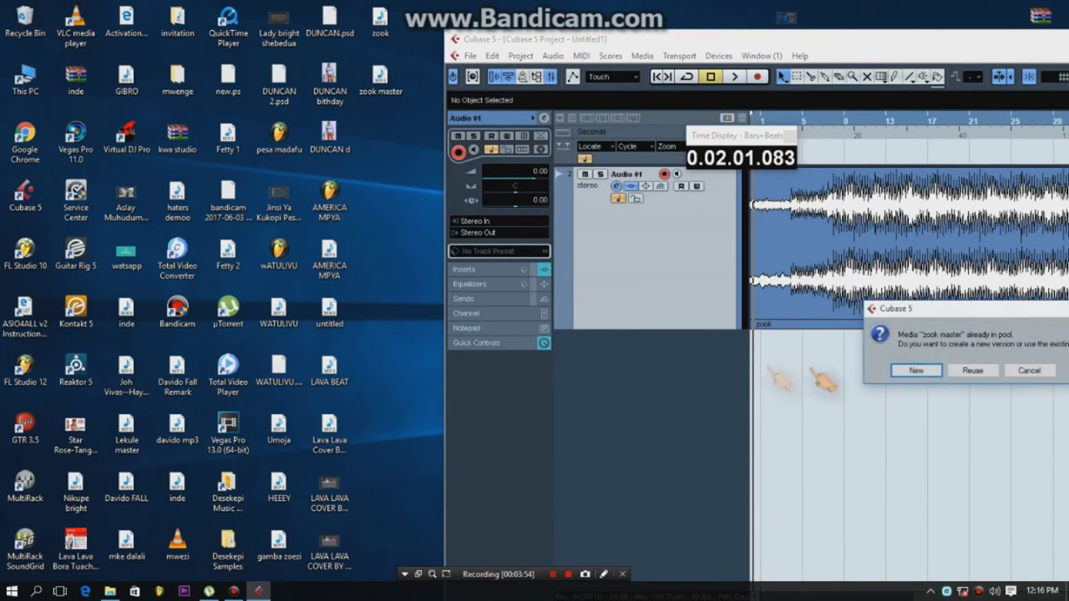
left_click(915, 373)
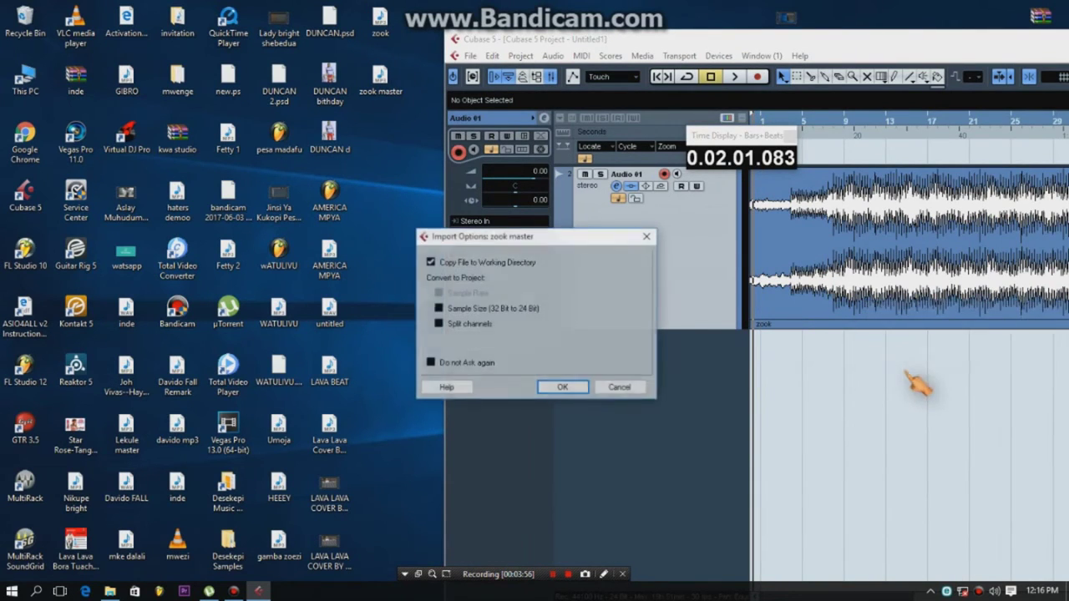
left_click(560, 387)
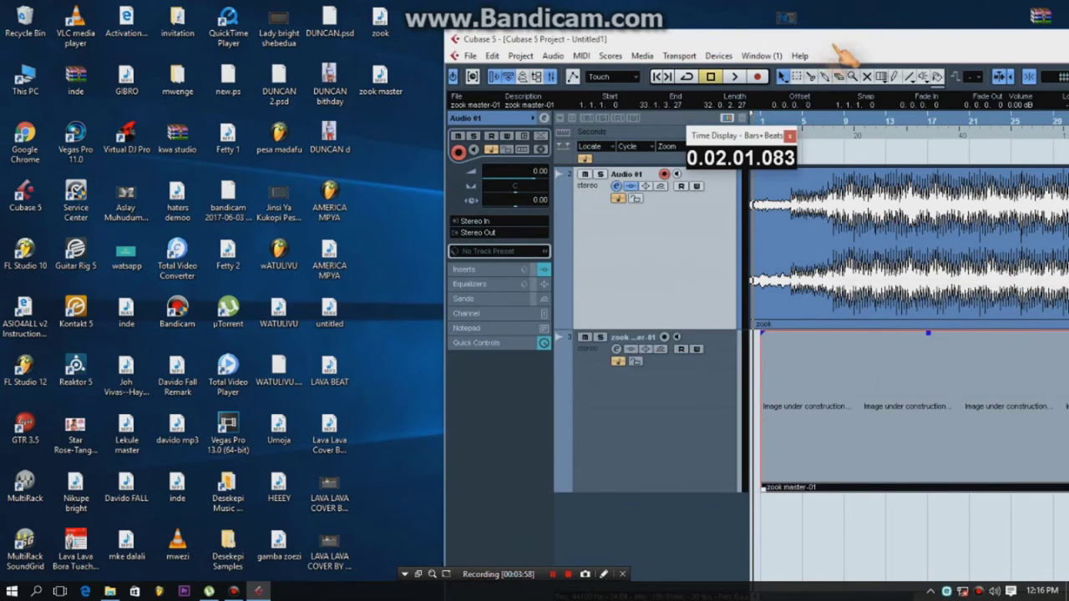
double_click(841, 42)
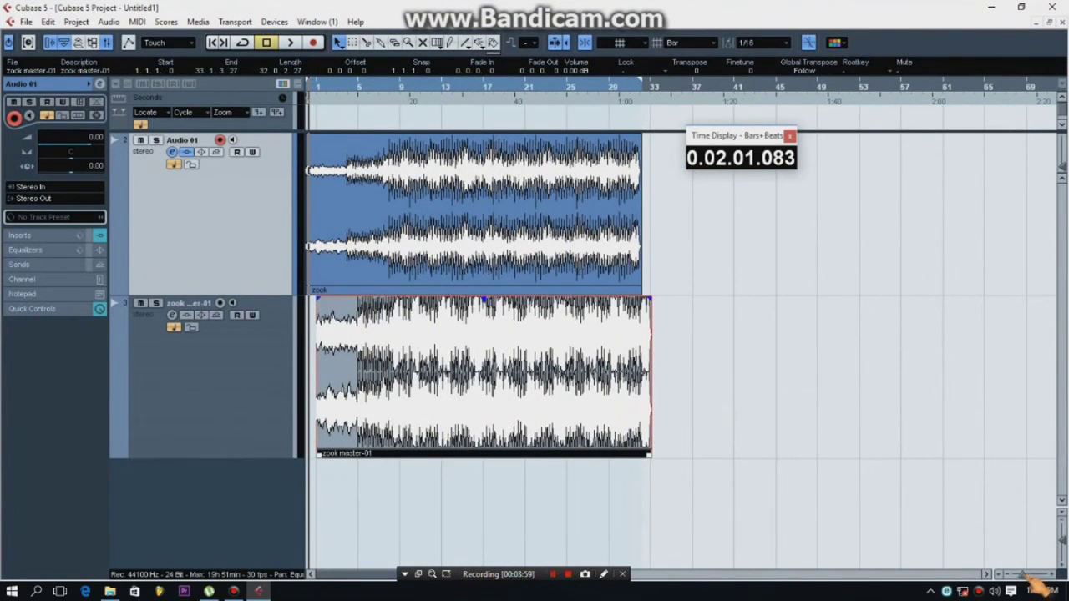
Move the zook master-01 clip to start at 0.1.1.0, level with the zook clip, and close the Time Display.
left_click_drag(1027, 576, 1021, 578)
left_click_drag(334, 354, 317, 370)
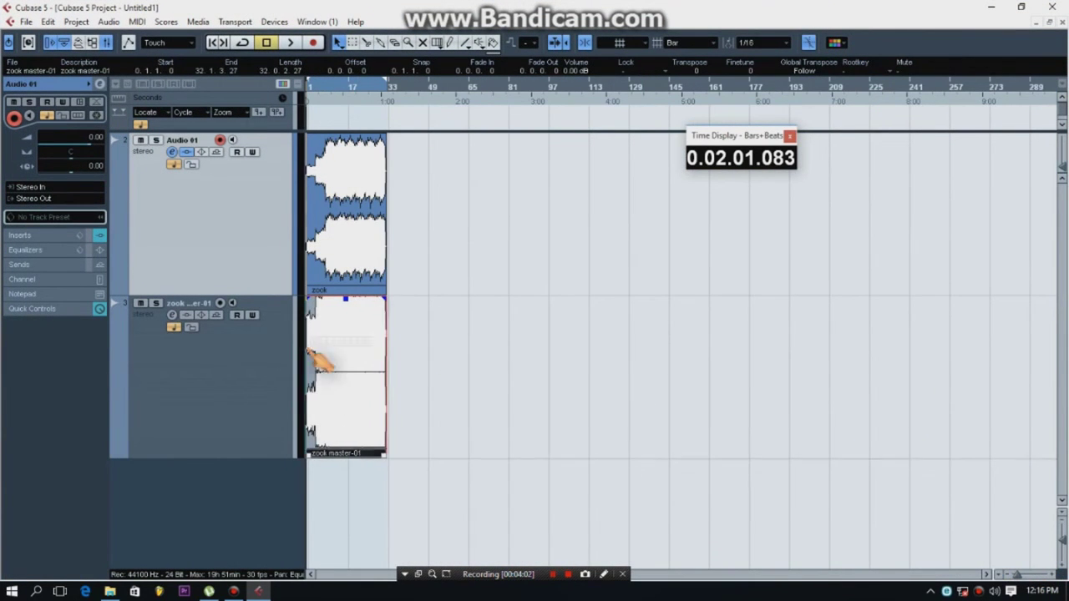
left_click_drag(1019, 575, 1026, 576)
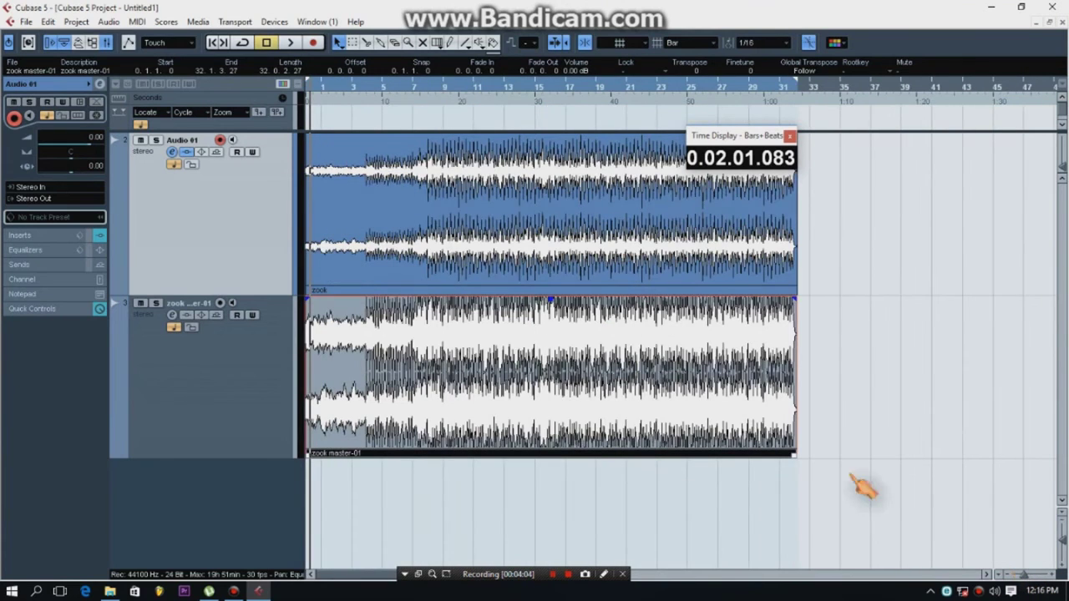
left_click(251, 370)
left_click(545, 172)
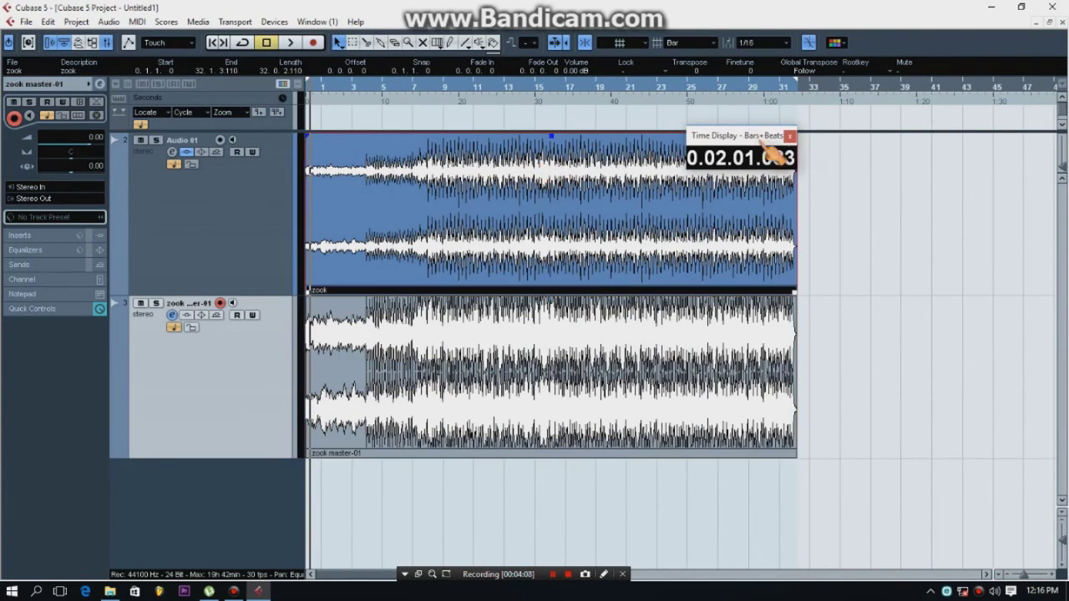
left_click(789, 135)
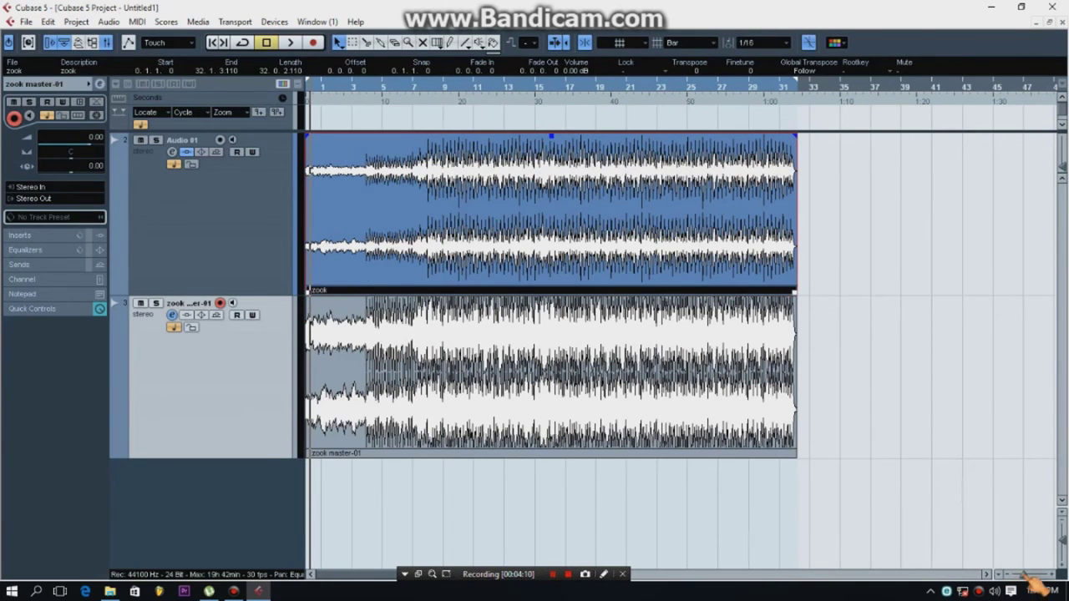
Move the zook clip to about bar 86 and place the zook master-01 clip at the start of Audio 01.
left_click_drag(1036, 577, 1019, 576)
left_click_drag(359, 200, 574, 201)
left_click_drag(334, 382, 351, 209)
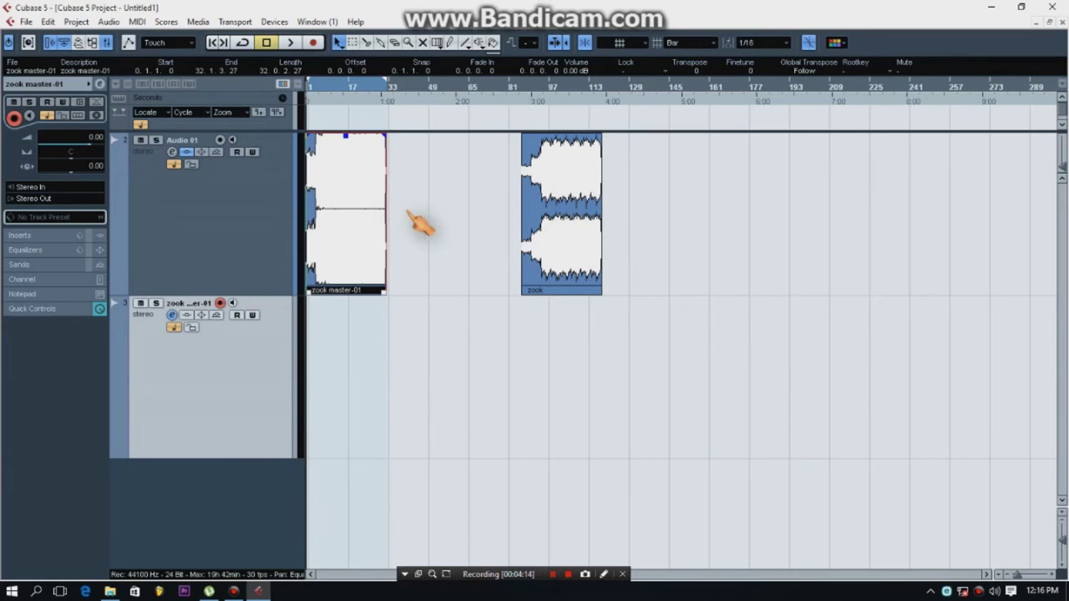
Return the zook master-01 clip to its own track and move the zook clip back to bar 1 of Audio 01.
left_click(574, 207)
mouse_move(451, 187)
left_mouse_down()
mouse_move(389, 307)
mouse_move(459, 197)
left_mouse_up()
left_click_drag(368, 203, 369, 368)
left_click_drag(359, 311, 345, 353)
left_click_drag(452, 219, 368, 218)
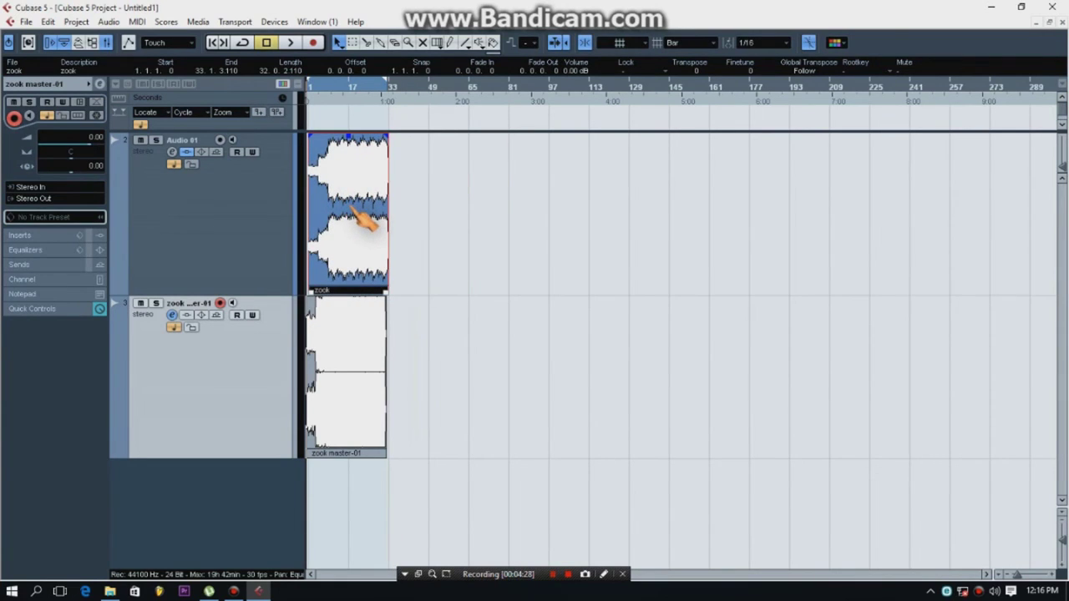